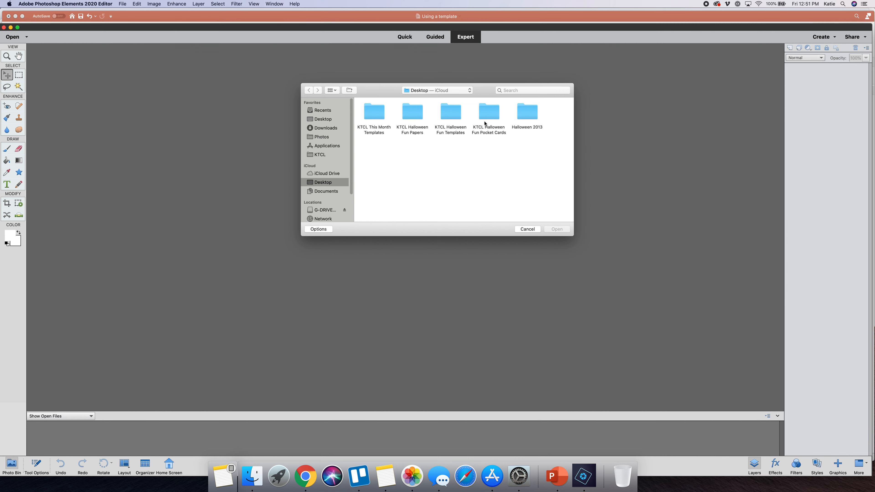
- Open KTCL TM template 1.tif from the KTCL TM templates TIFF folder in KTCL This Month Templates, and close it again
double_click(371, 115)
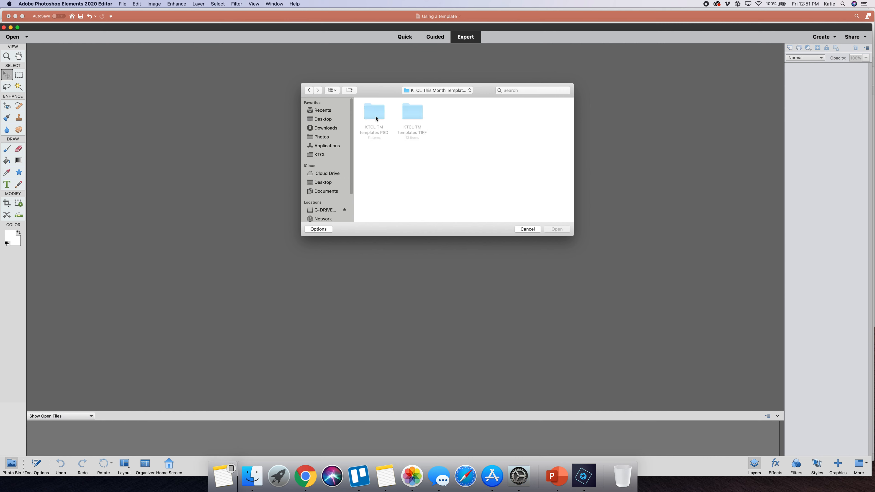
double_click(416, 121)
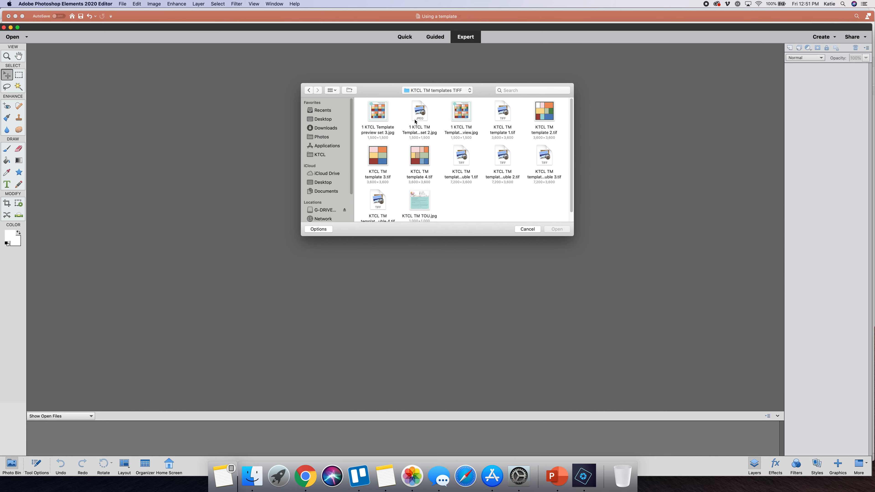
double_click(503, 116)
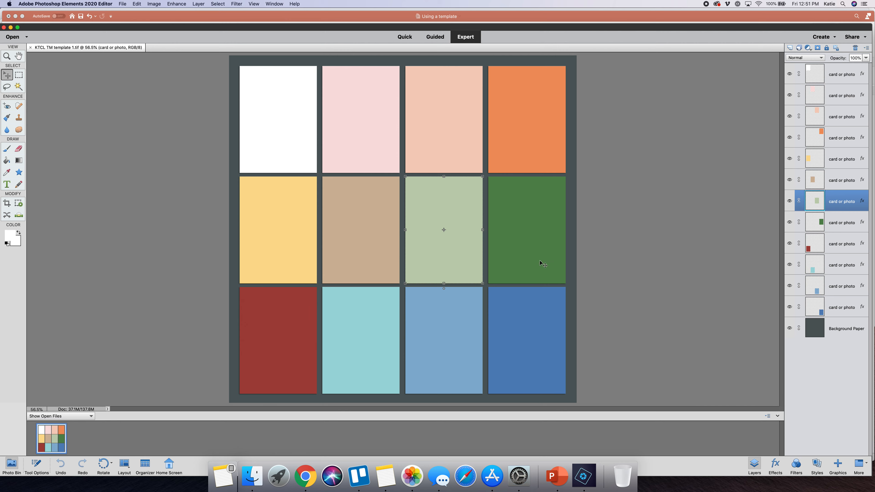
click(122, 4)
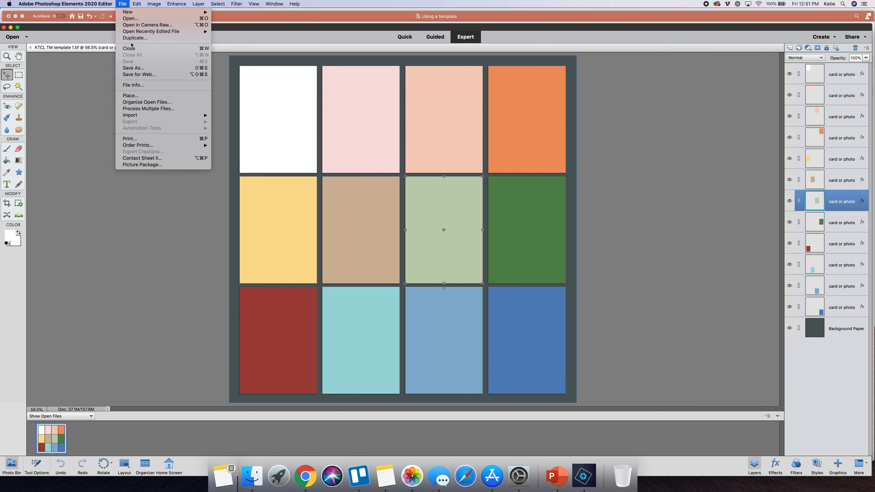
click(131, 51)
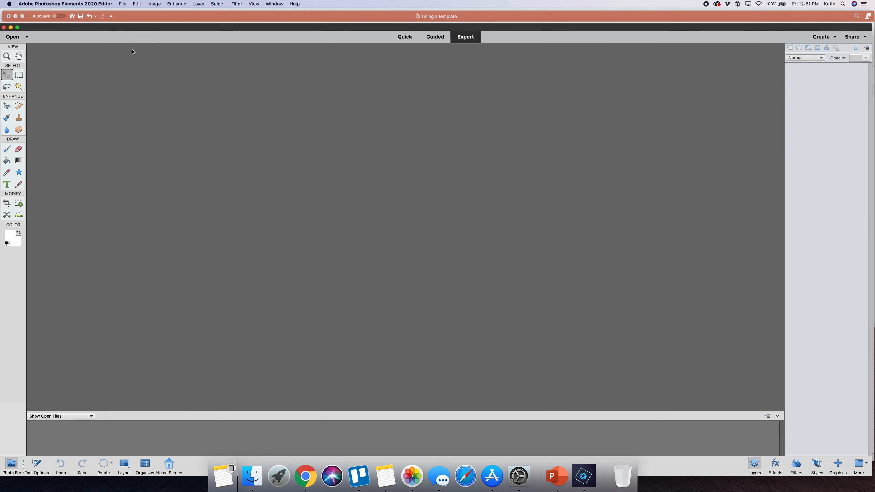
- Switch to Finder, open KTCL TM template 4.tif from KTCL TM templates TIFF with Adobe Photoshop Elements Editor, and close it again
click(258, 485)
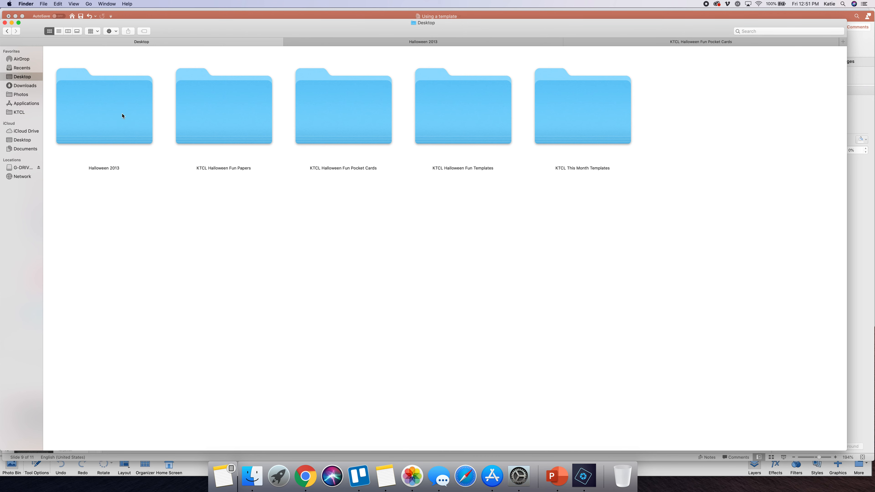
double_click(585, 114)
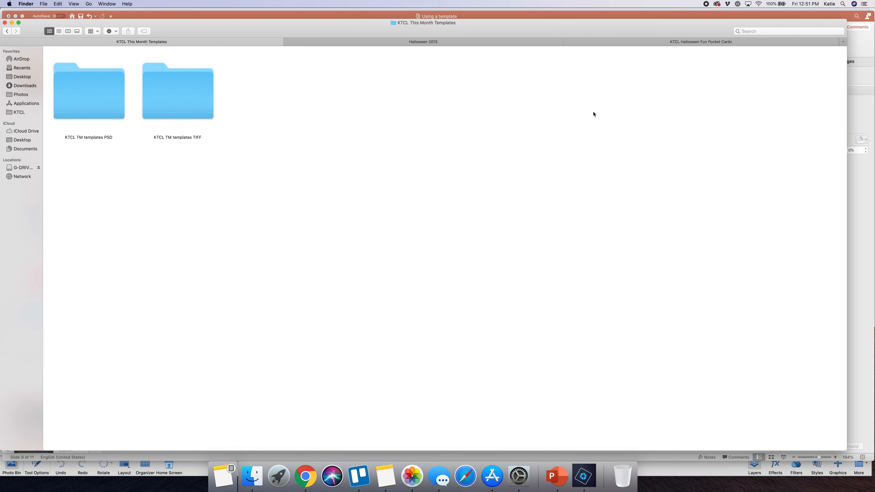
double_click(177, 92)
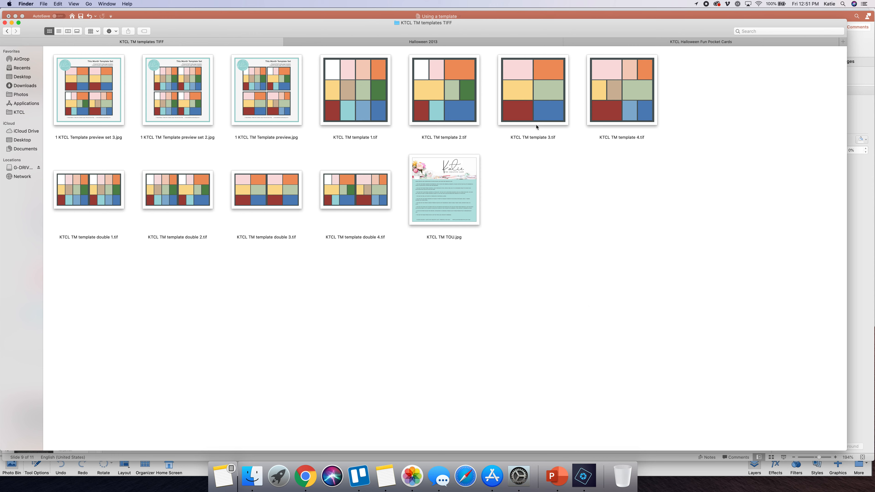
click(627, 98)
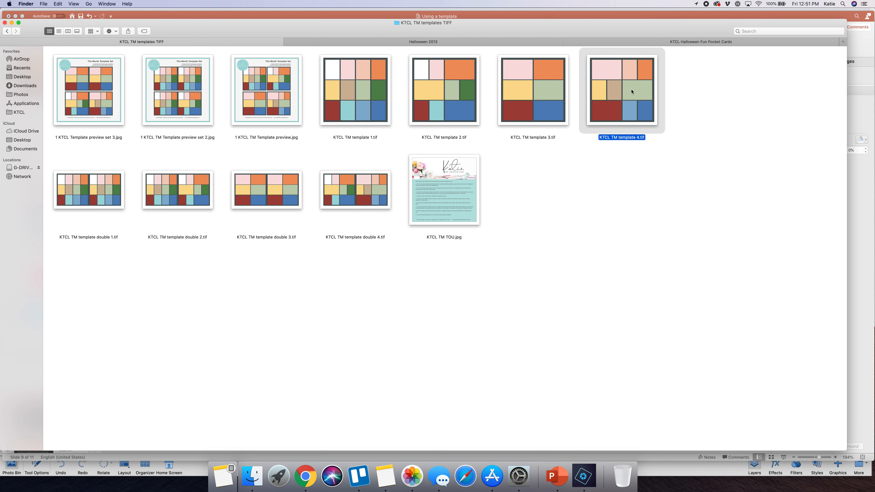
right_click(632, 91)
mouse_move(643, 99)
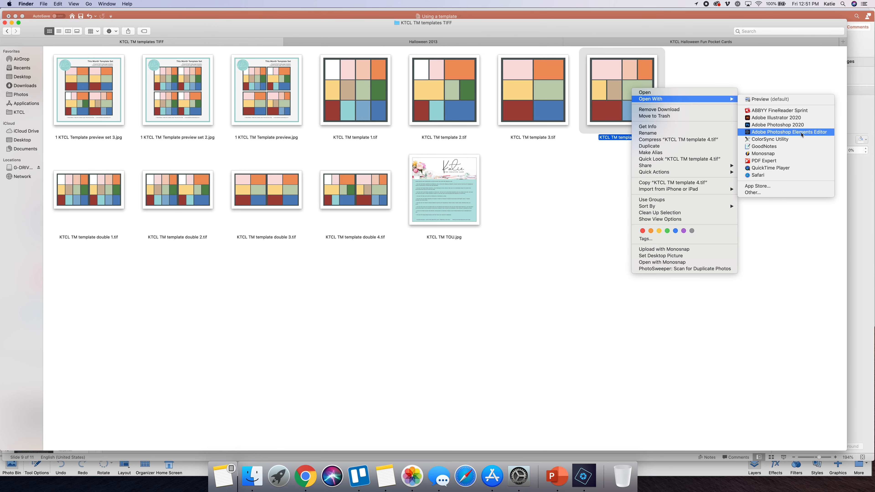
click(789, 131)
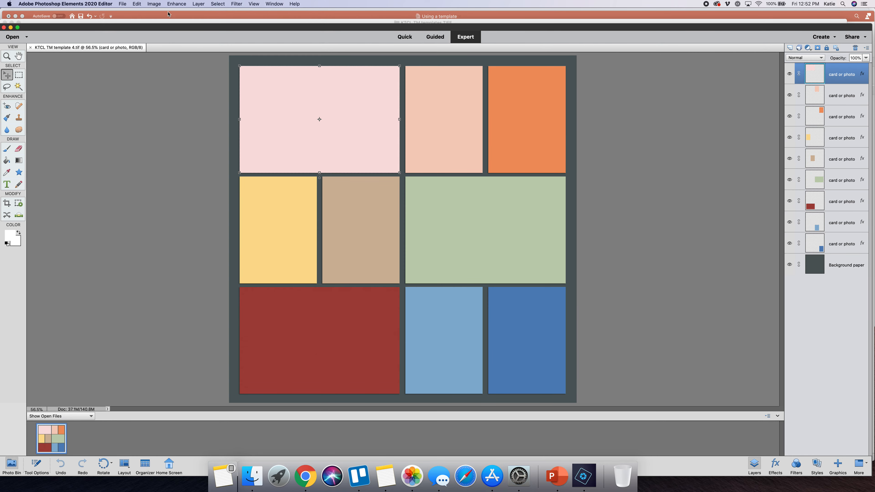
click(123, 4)
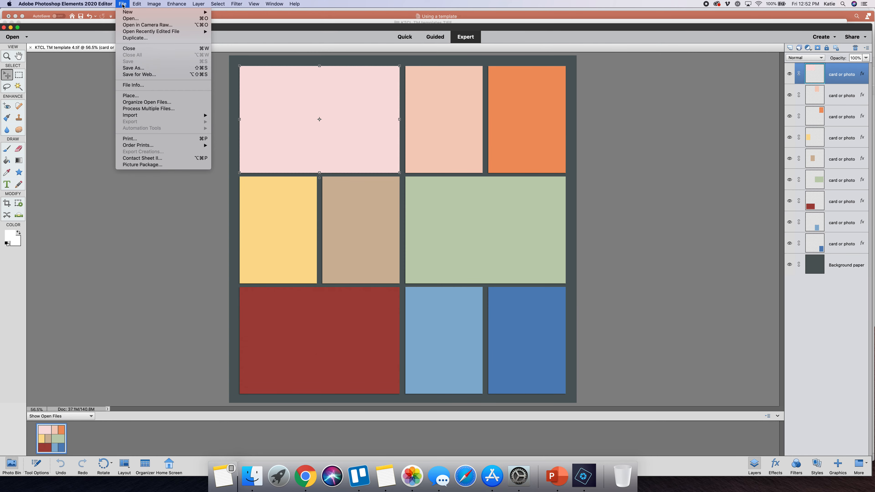
click(141, 51)
- Move the Finder window aside, bring KTCL TM template 3.tif from it straight into the Photoshop Elements workspace, and close the template
click(254, 481)
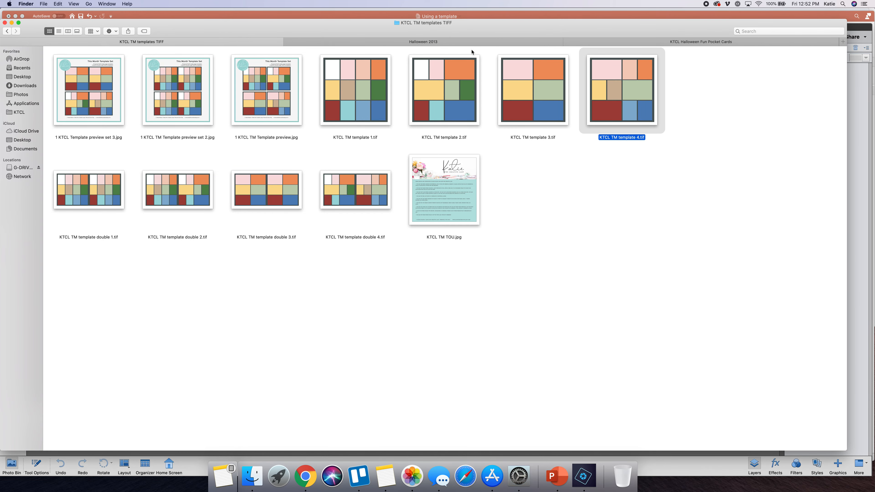
drag(485, 33, 486, 281)
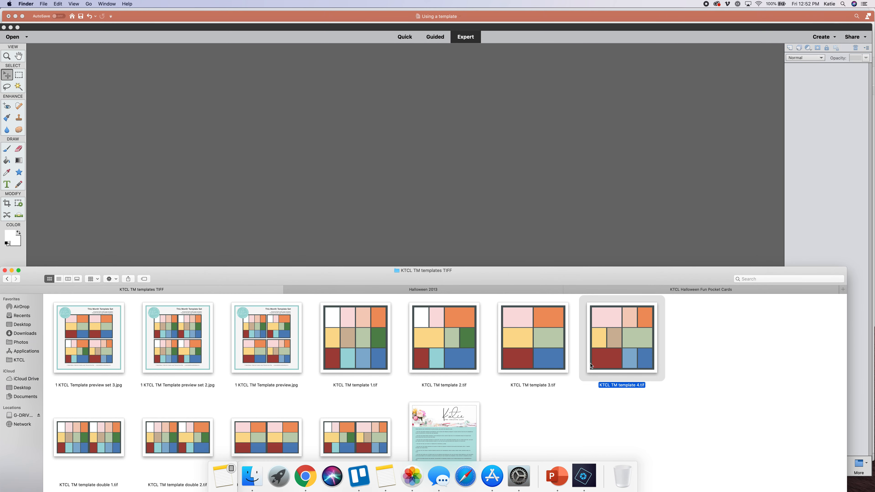
click(539, 359)
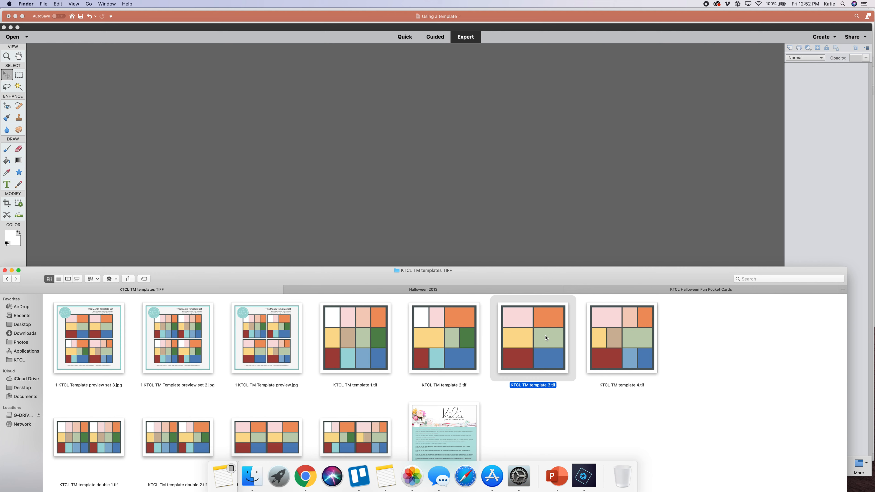
drag(546, 337, 541, 135)
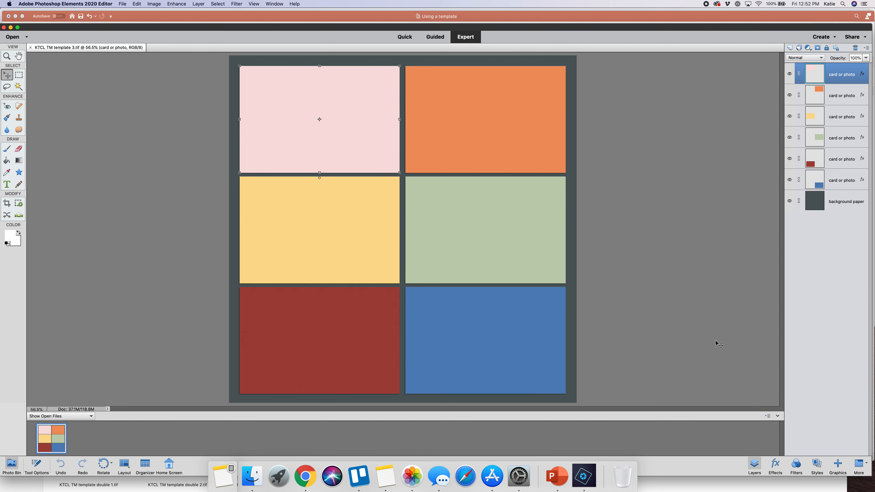
click(122, 4)
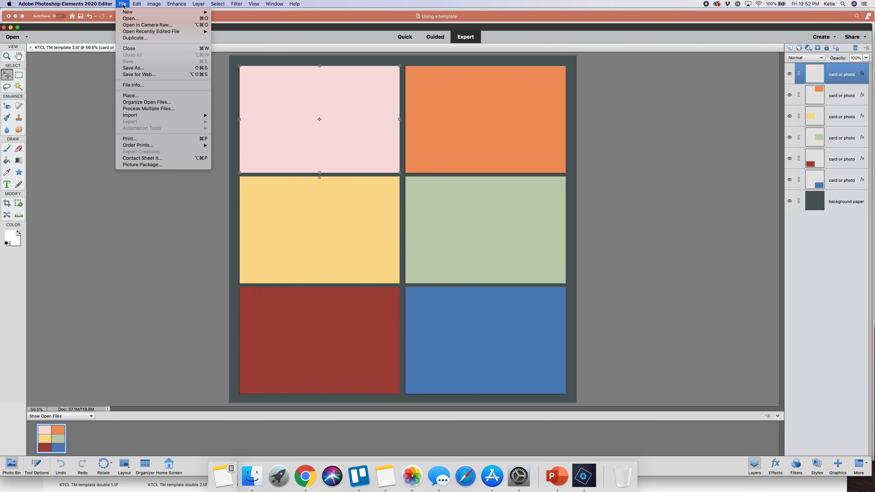
click(140, 50)
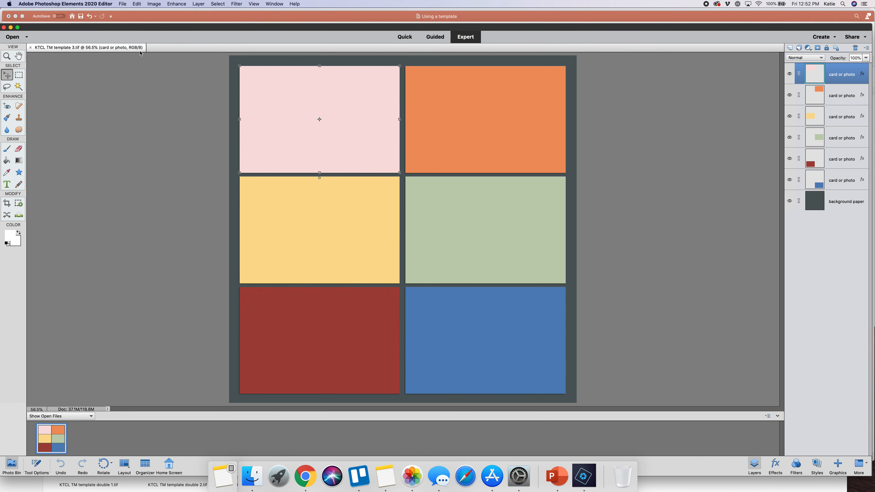
- In Finder, open KTCL HF Template 1.tif from the KTCL Halloween Fun templates TIF folder with Adobe Photoshop Elements Editor and deselect its layers
click(252, 477)
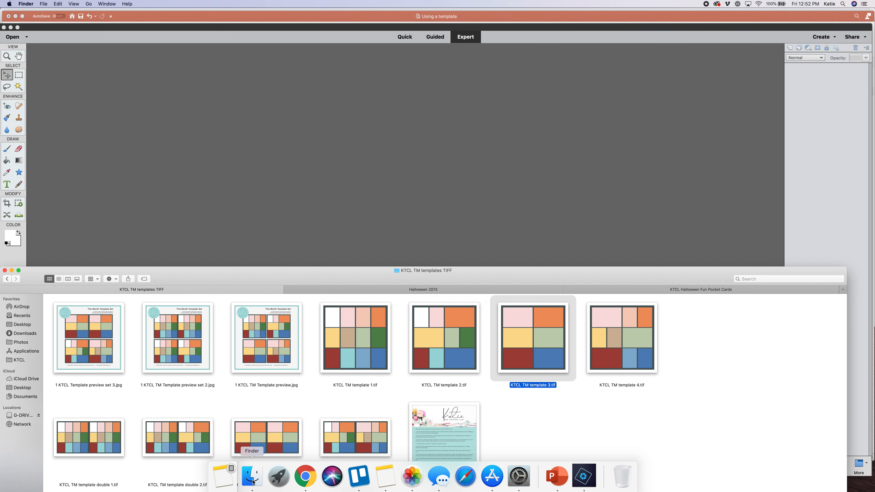
drag(334, 276, 329, 98)
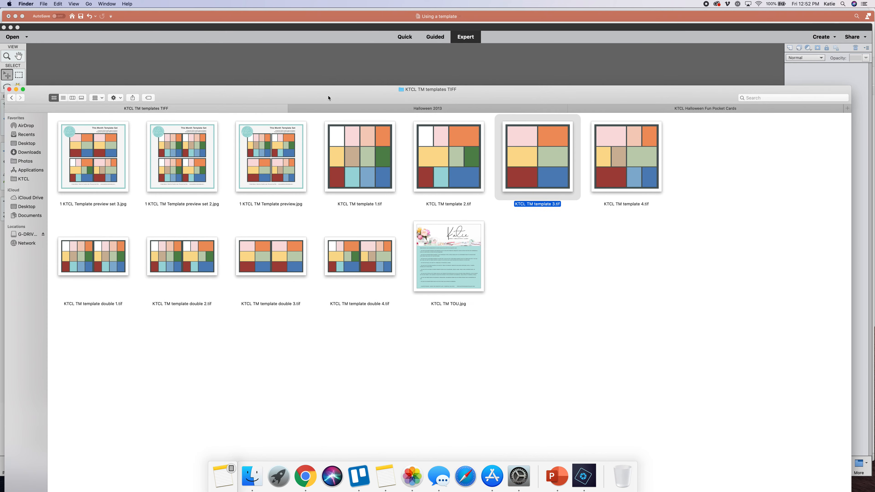
click(29, 143)
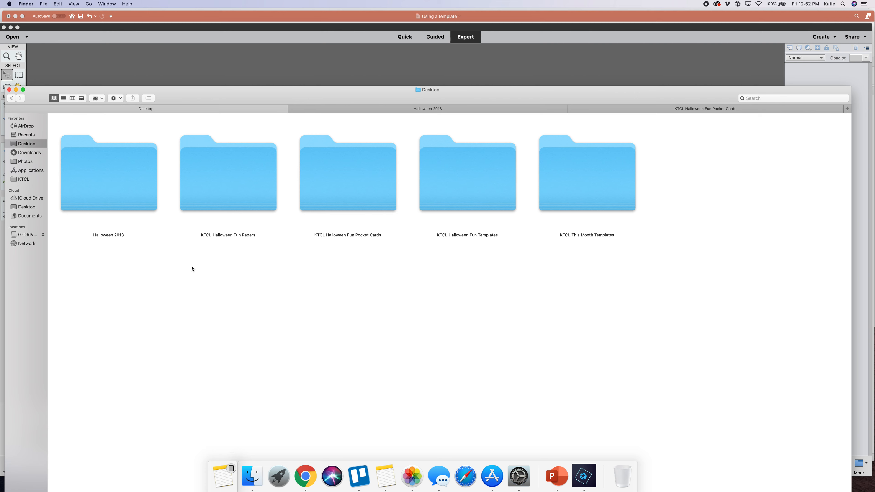
double_click(477, 194)
double_click(201, 161)
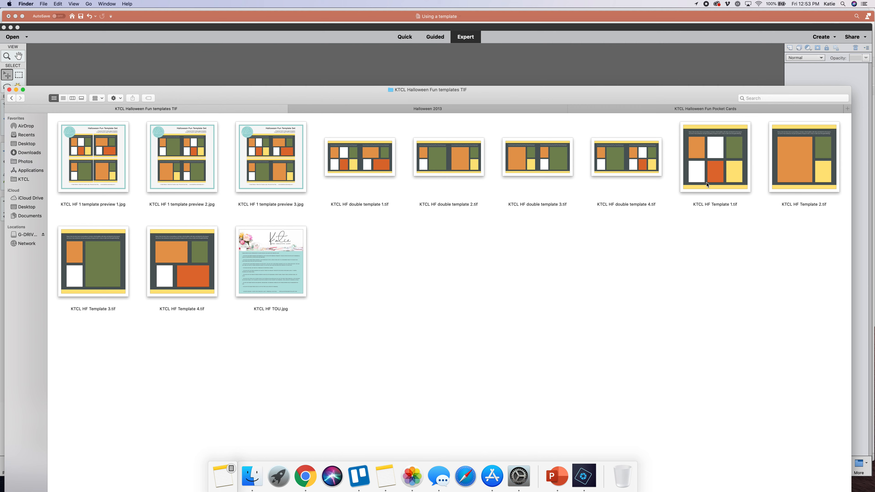
click(706, 173)
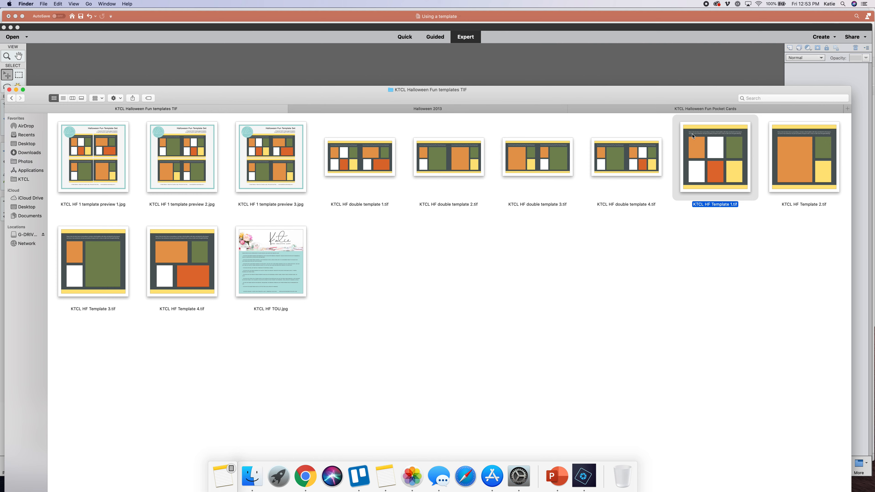
right_click(701, 173)
mouse_move(714, 180)
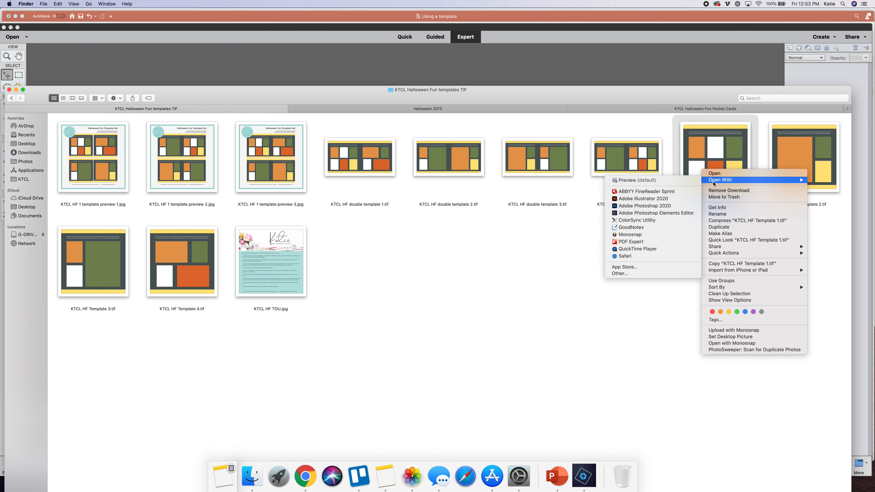
click(681, 214)
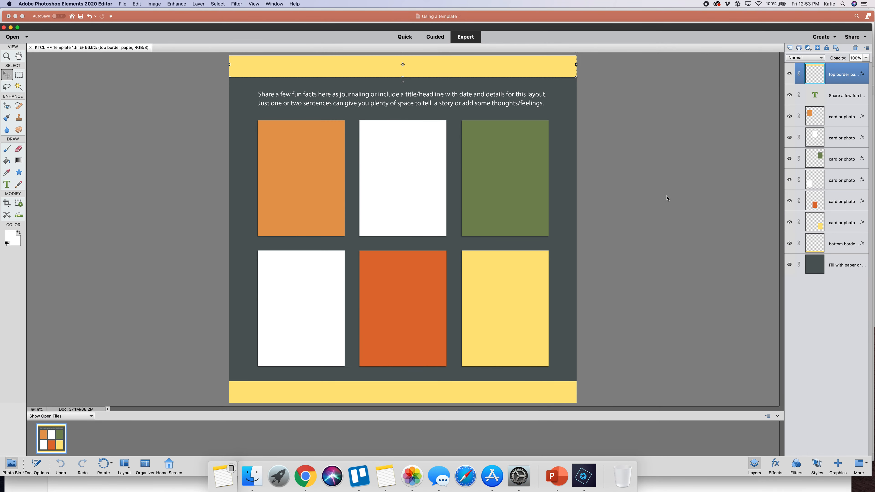
click(667, 199)
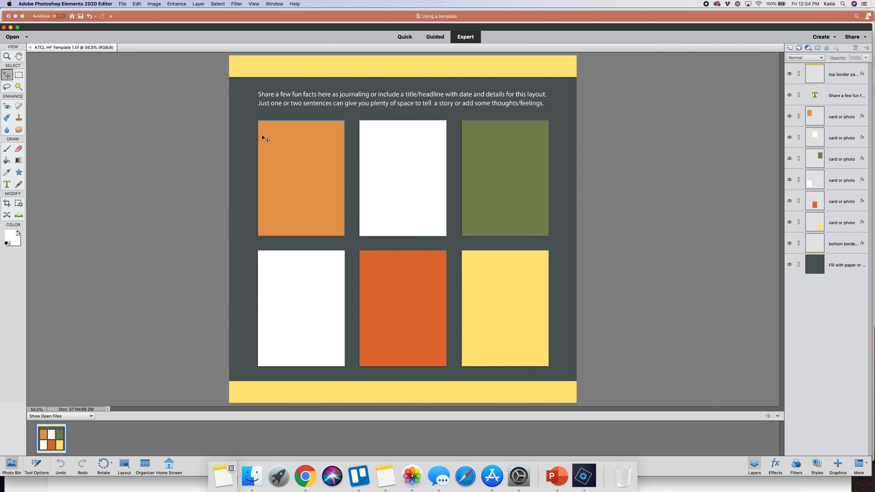
- Save the template under the new name 2020 10 Halloween on the iCloud Desktop in TIFF format with layers kept
click(122, 4)
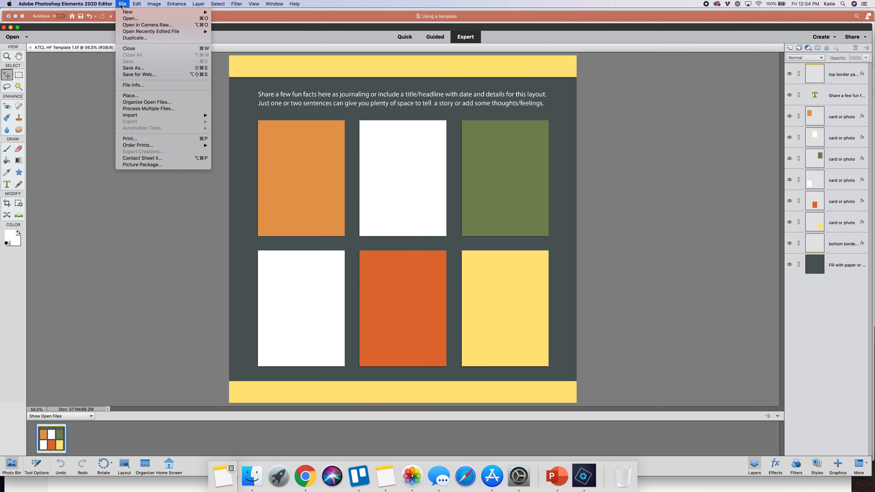
click(126, 68)
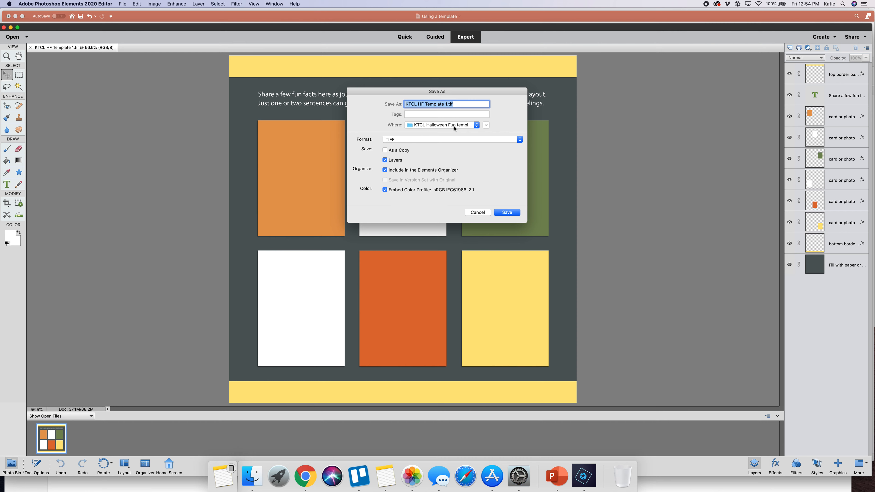
click(477, 126)
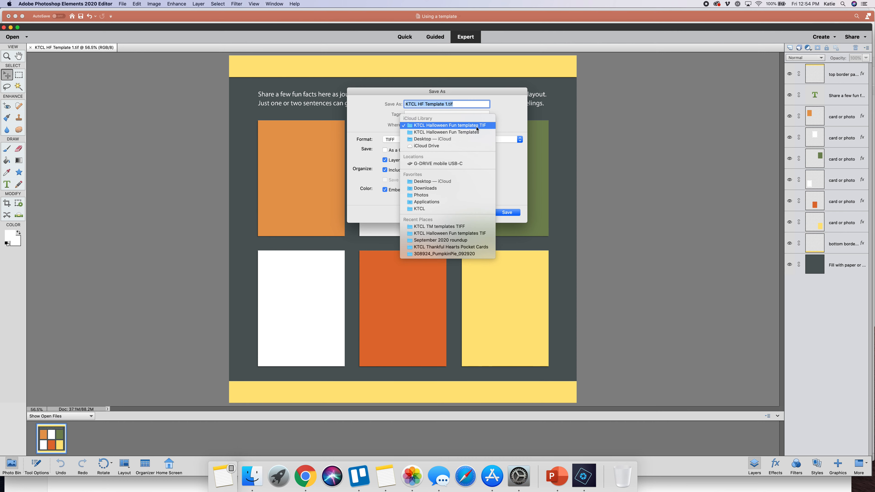
click(461, 139)
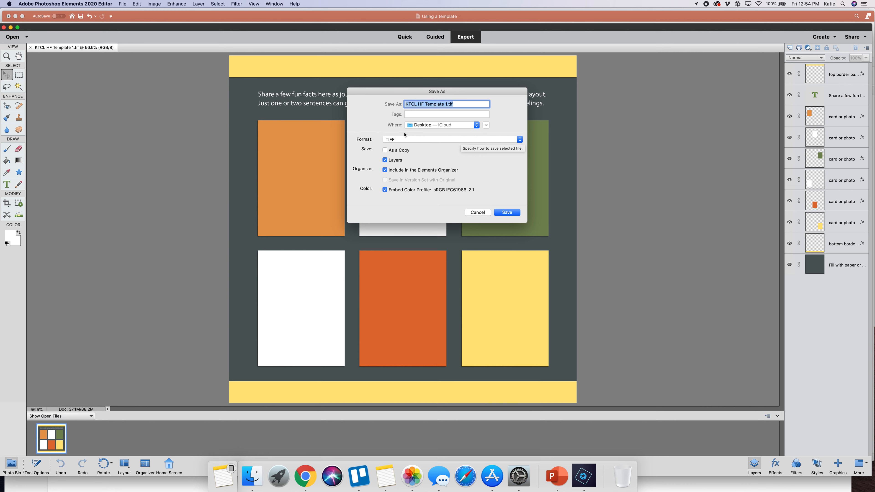
click(460, 104)
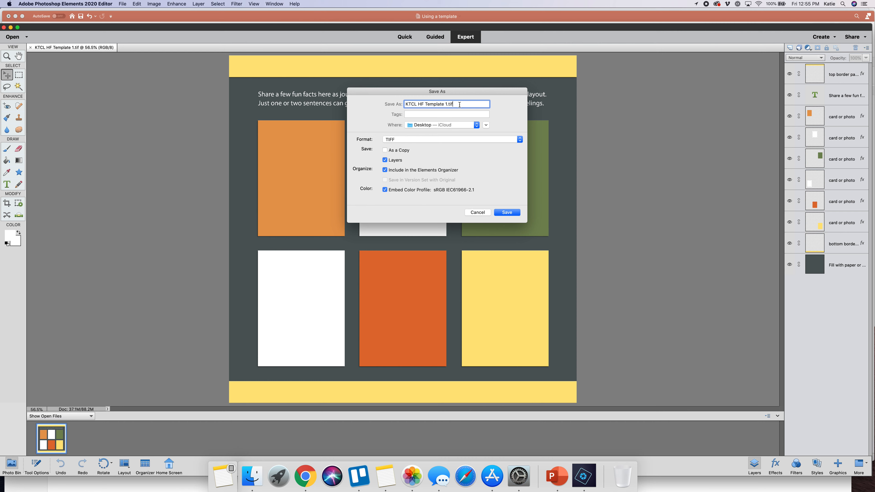
drag(460, 104, 405, 105)
key(BackSpace)
text(2020 10f)
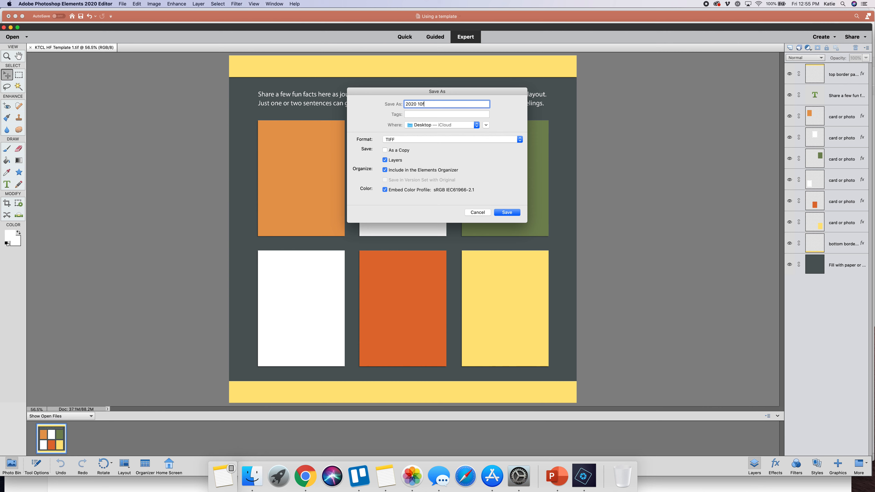
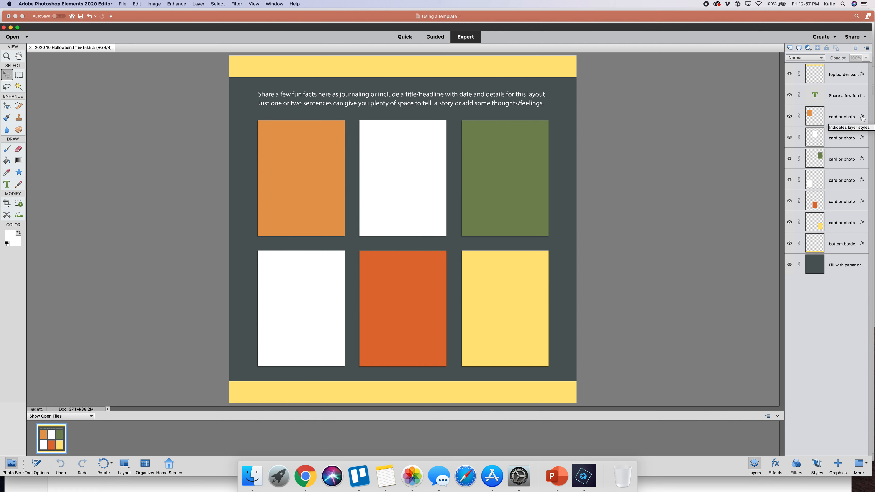
- Examine the drop shadow style settings of the orange card or photo layer and close them without changes
double_click(862, 117)
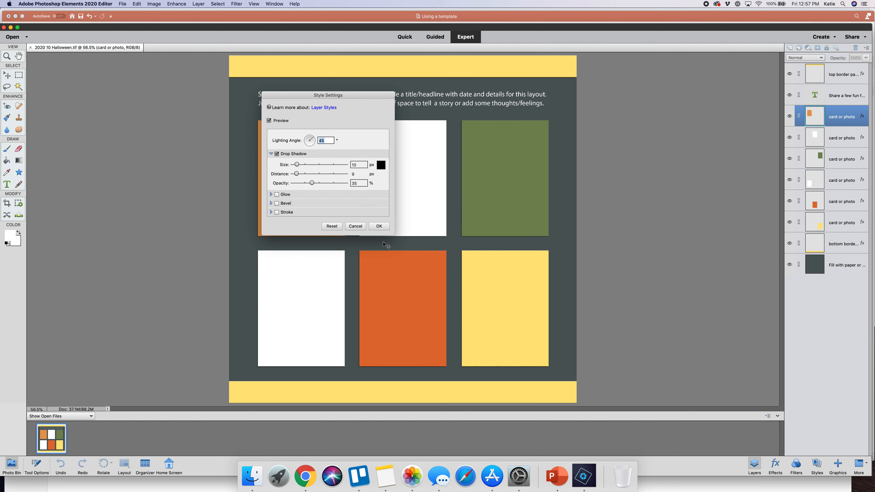
click(379, 227)
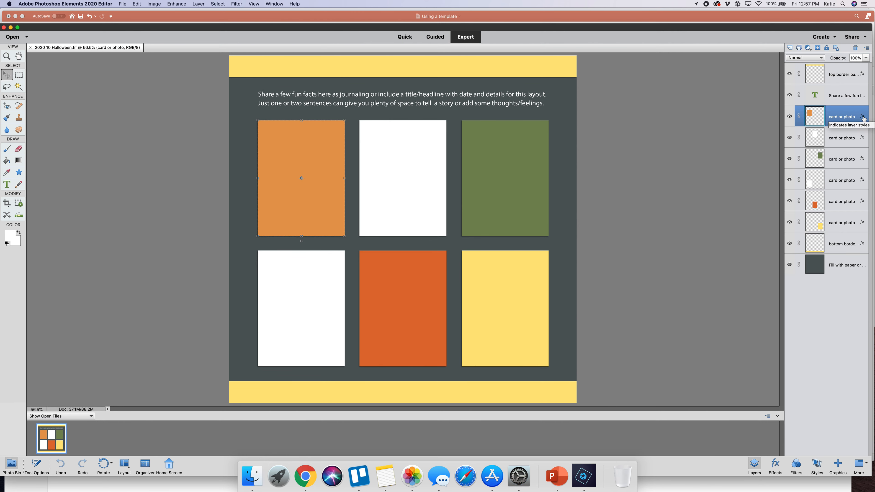
- Look at the copy, paste and clear layer style commands for the orange card or photo layer without applying any
right_click(852, 116)
key(Escape)
right_click(852, 116)
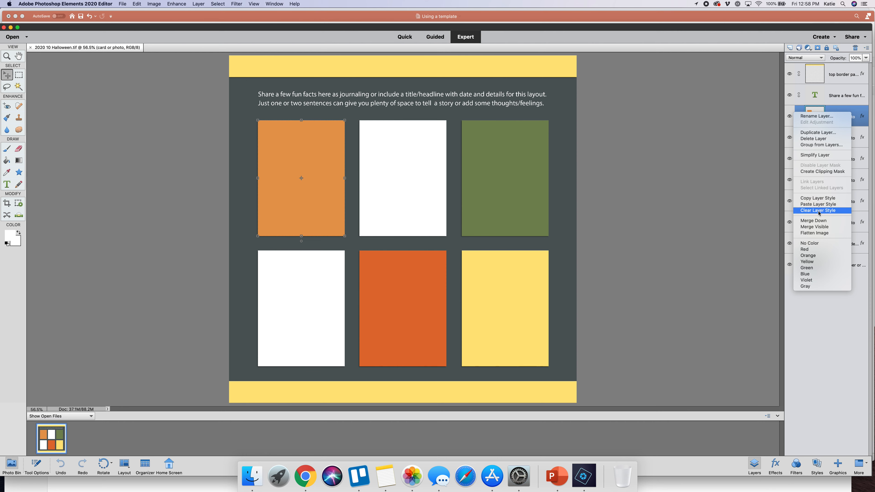
click(712, 153)
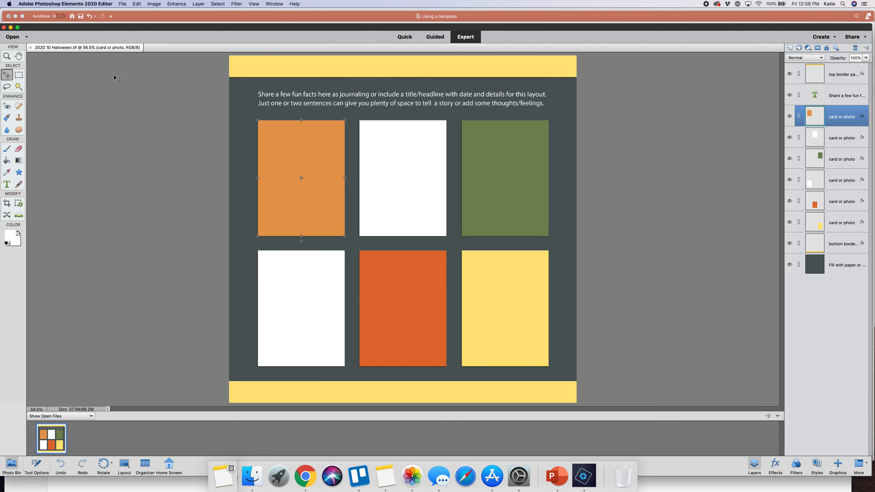
- Create a new blank Scrapbooking document, 12 x 12 inches at 300 pixels/inch, in RGB Color with a white background
click(123, 5)
mouse_move(126, 13)
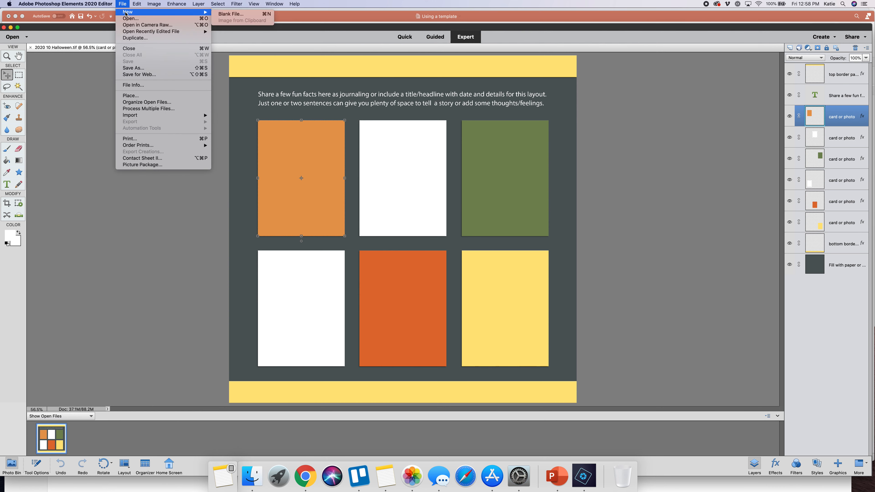
click(231, 14)
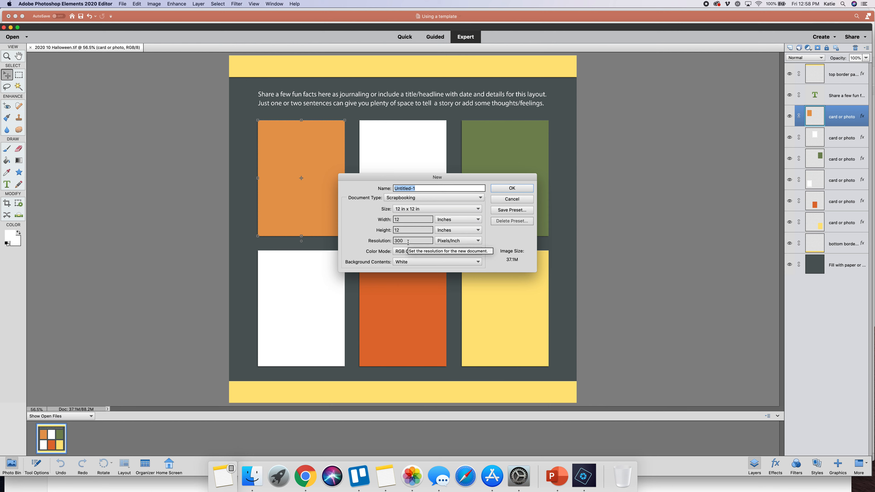
click(502, 187)
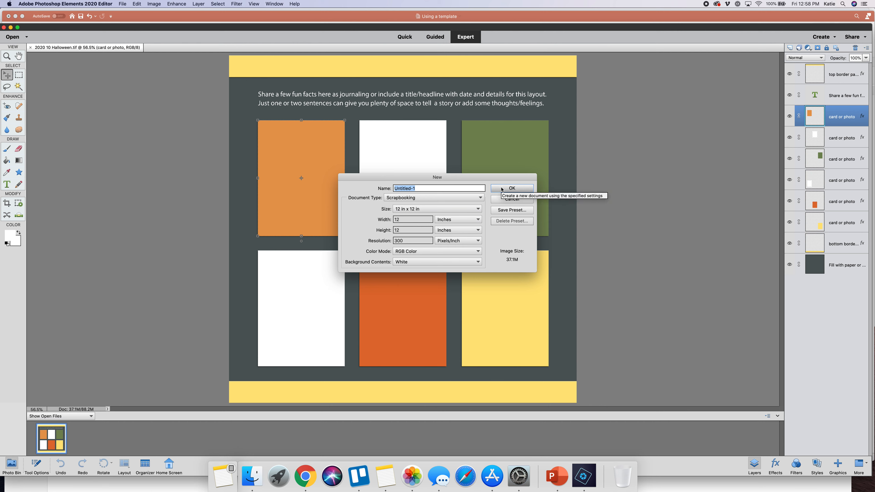
click(502, 189)
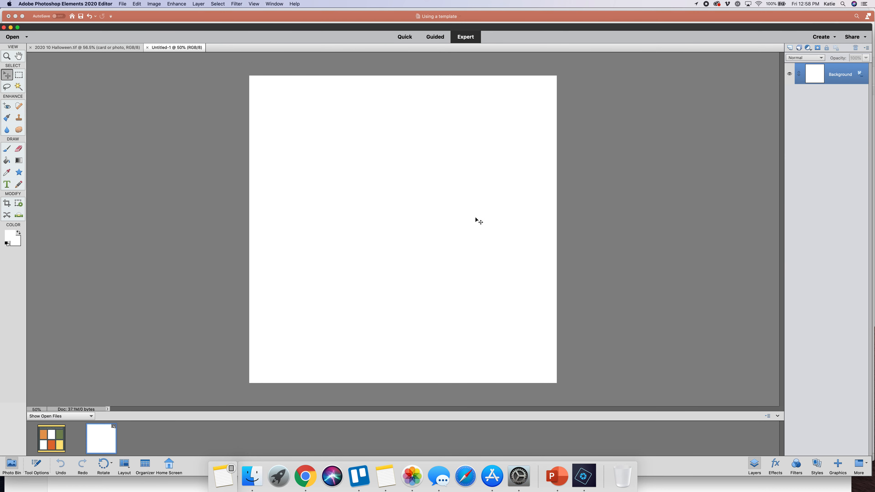
- From Finder's Halloween 2013 folder, open the 2013 - 10 JPG photos numbered 290, 308 and 321 of 322 in Photoshop Elements
click(253, 477)
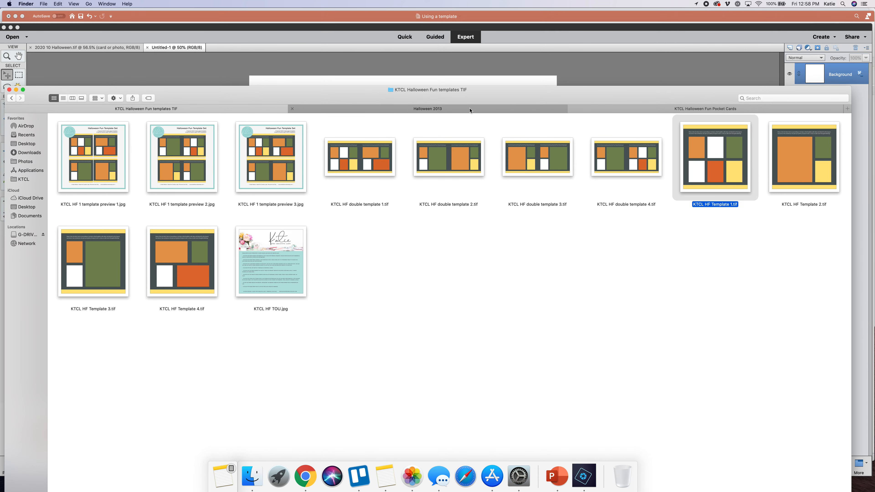
click(469, 111)
drag(473, 96, 471, 235)
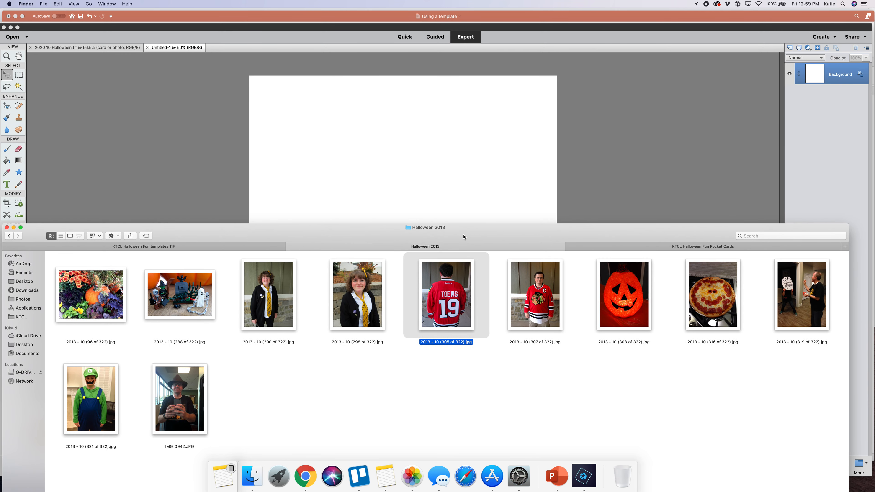
click(267, 306)
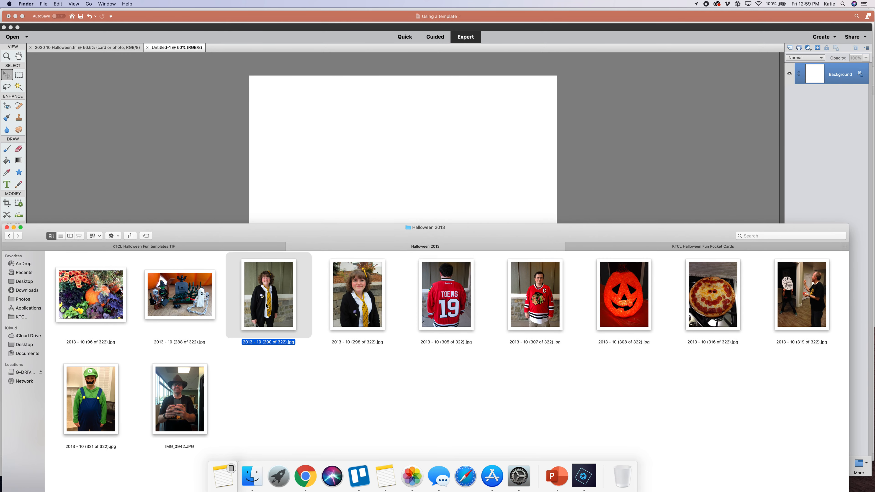
drag(268, 303, 310, 48)
click(253, 478)
drag(623, 296, 447, 47)
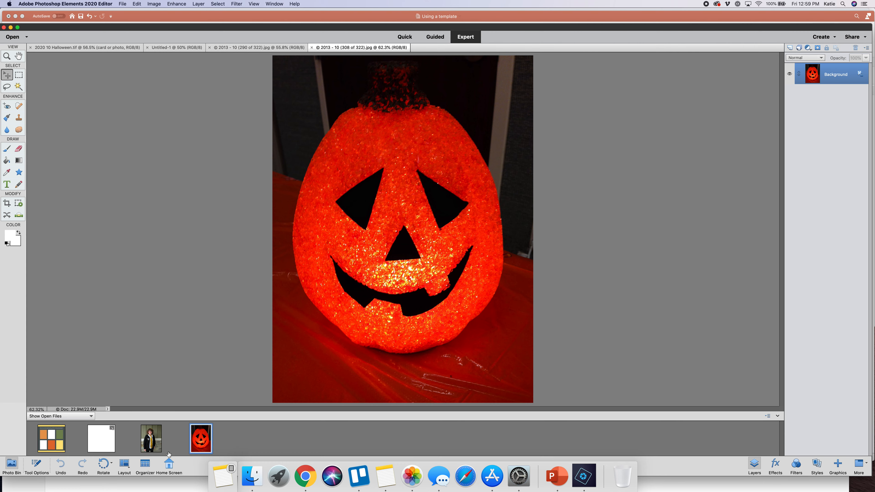
click(252, 480)
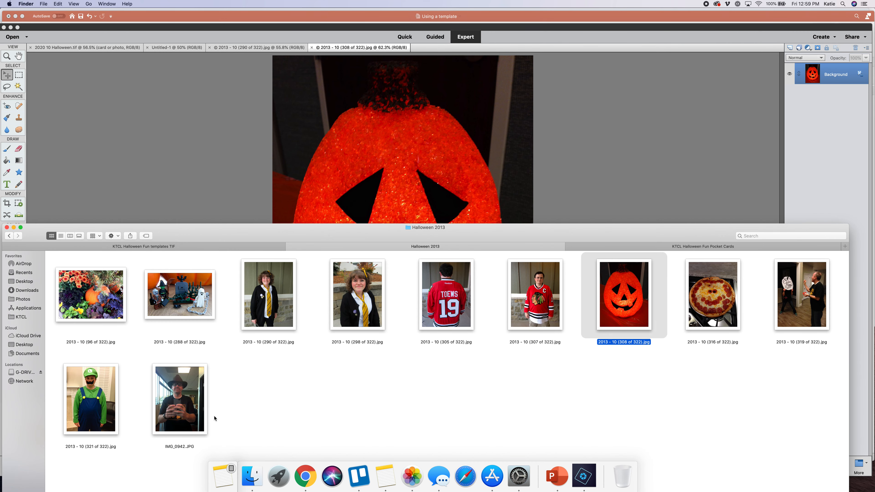
drag(89, 408, 573, 140)
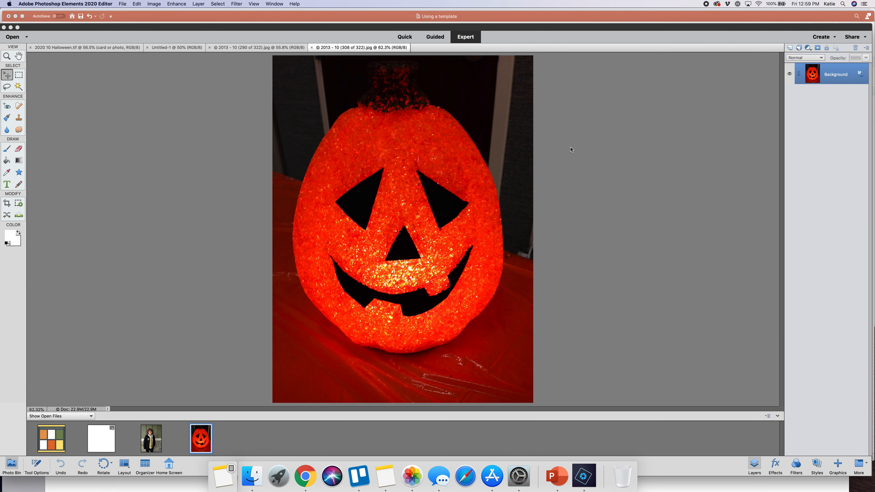
- Switch to the blank Untitled-1 page and place the three open photos on it as separate layers
double_click(105, 442)
drag(151, 443, 321, 163)
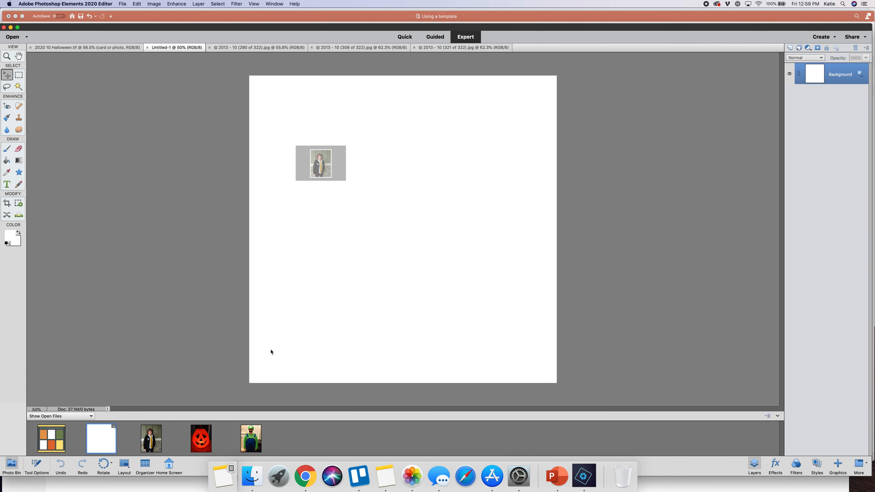
drag(200, 445, 350, 136)
drag(252, 438, 307, 181)
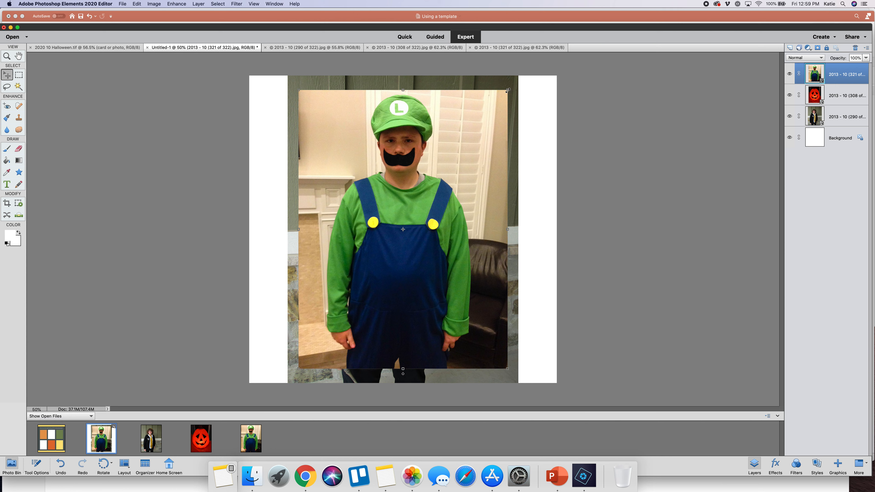
- Scale the yellow-tie costume photo to about 90.67% so its edges match the green costume photo in front
click(519, 84)
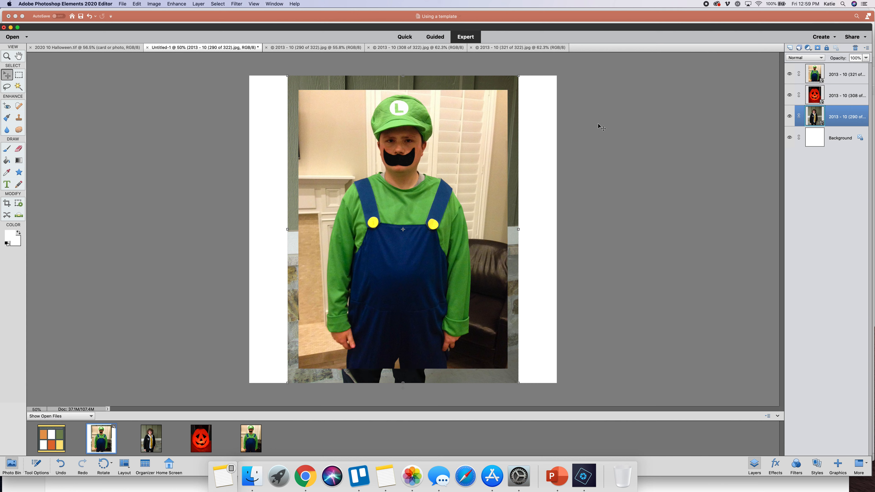
drag(519, 76, 506, 89)
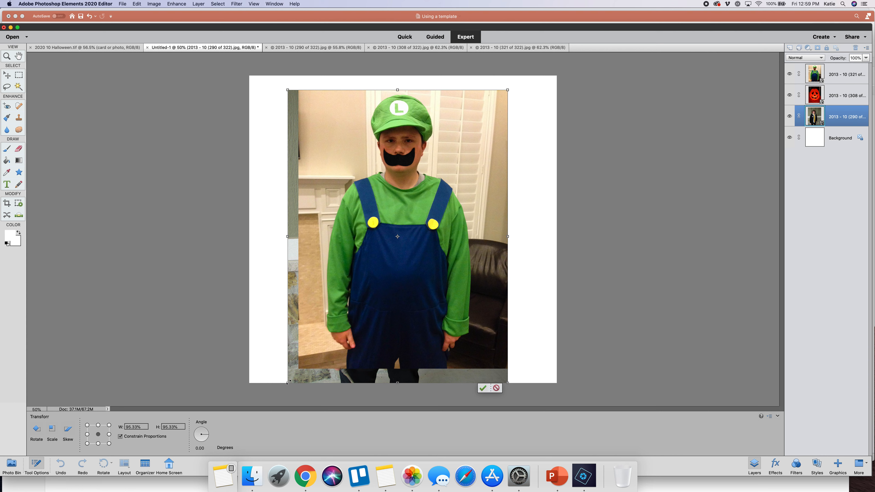
drag(288, 381, 299, 367)
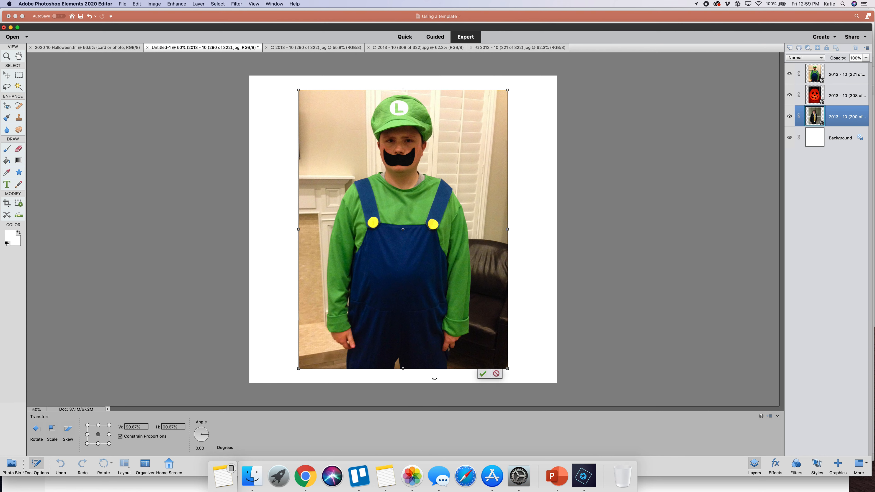
click(482, 374)
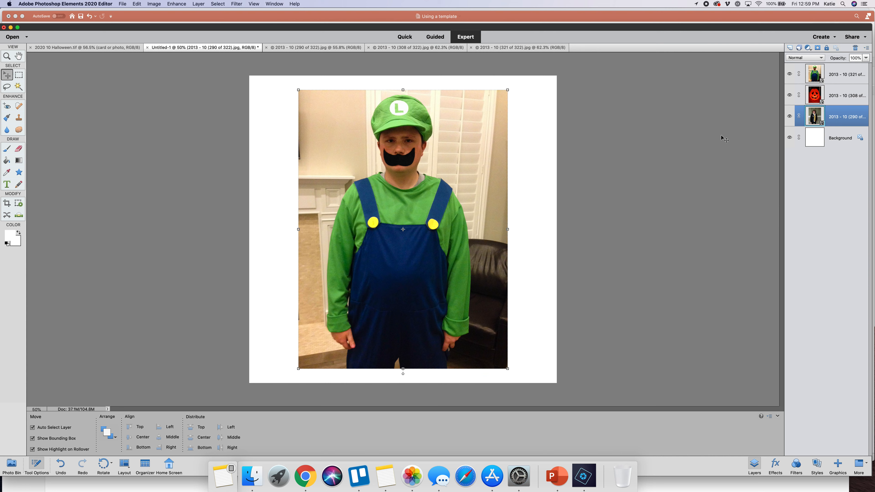
- Select all three photo layers and scale them down together to about 43.55%
click(843, 71)
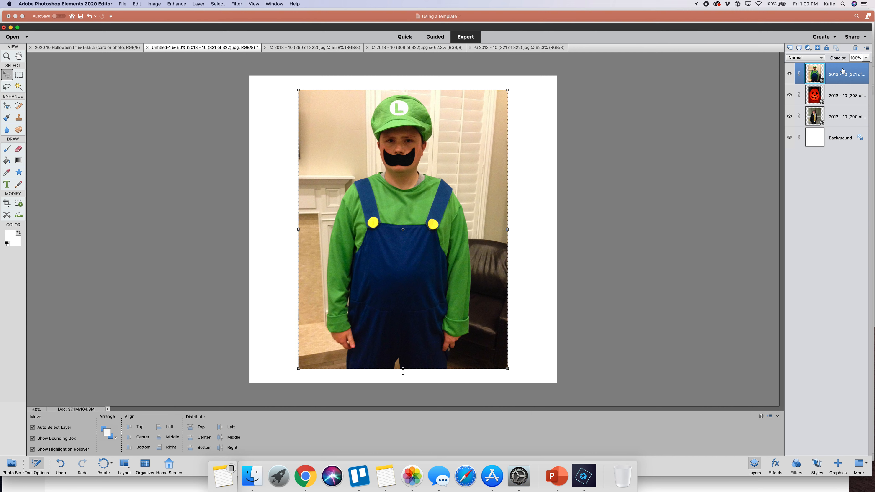
key(super)
super+click(837, 96)
super+click(837, 116)
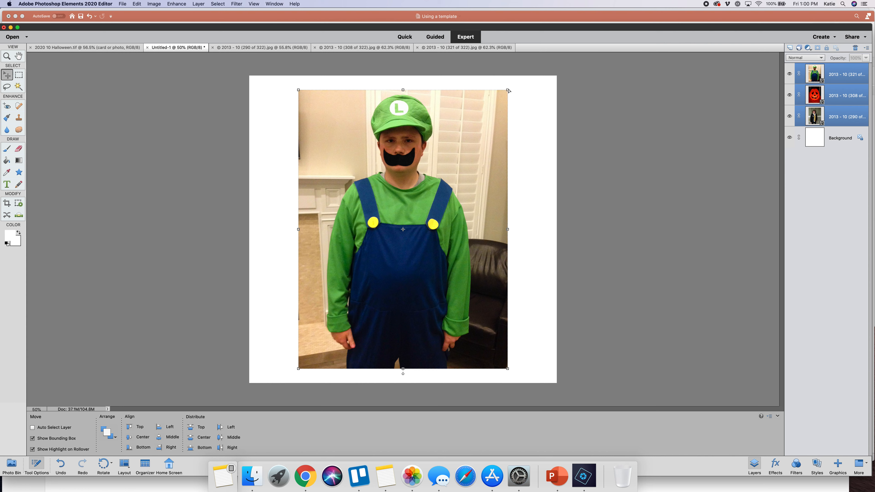
drag(508, 90, 357, 222)
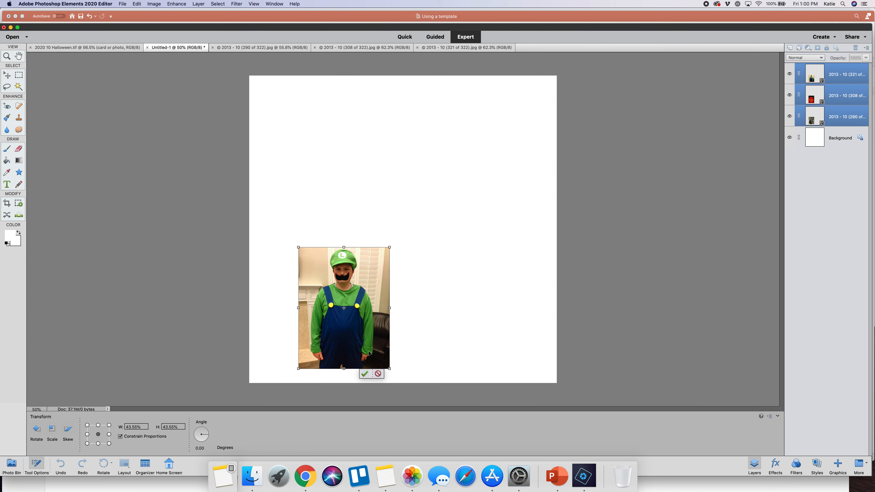
click(363, 375)
click(508, 248)
- Spread the three photos in a row along the page's upper part: green costume, pumpkin in the middle, yellow-tie costume last
drag(358, 300, 393, 279)
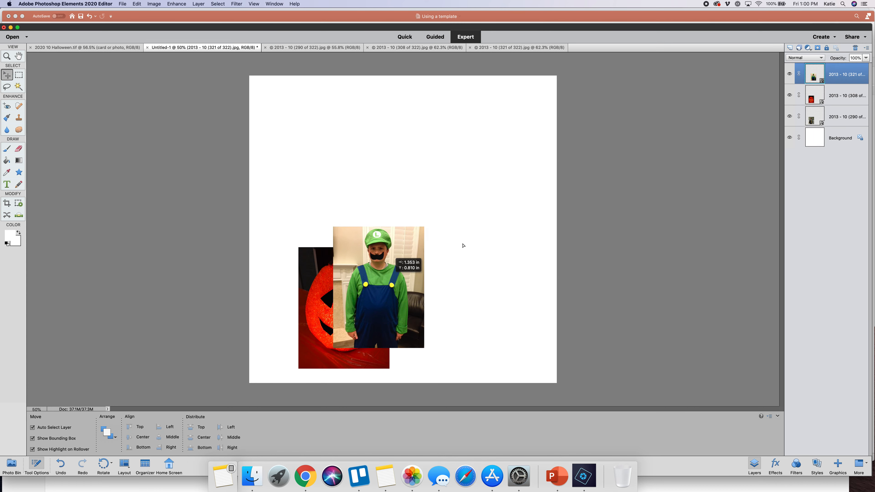
drag(463, 245, 335, 143)
click(354, 292)
drag(354, 292, 338, 131)
drag(334, 130, 436, 141)
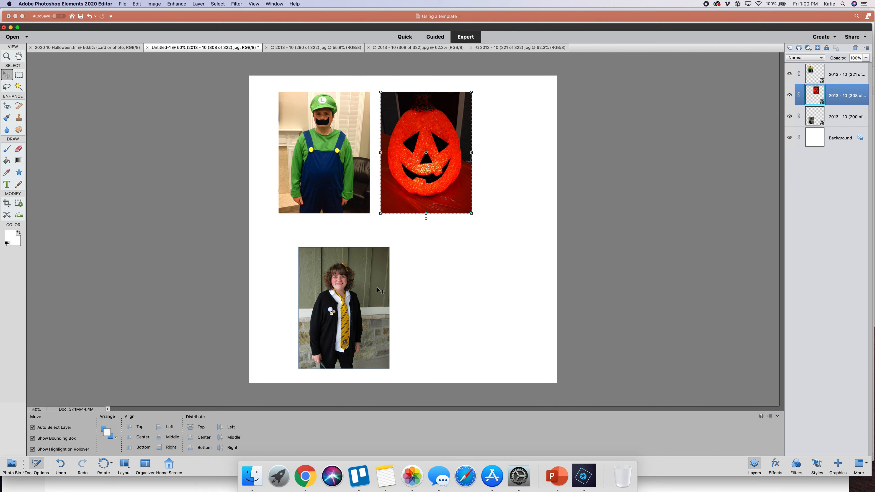
click(357, 320)
drag(380, 282, 559, 130)
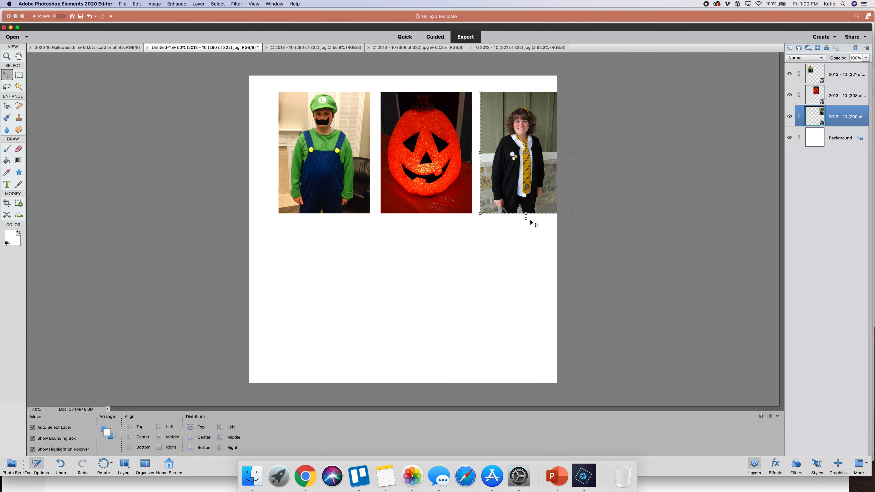
- Select all three photo layers and scale the row to about 94.25%, positioned to fit within the page margins
click(851, 76)
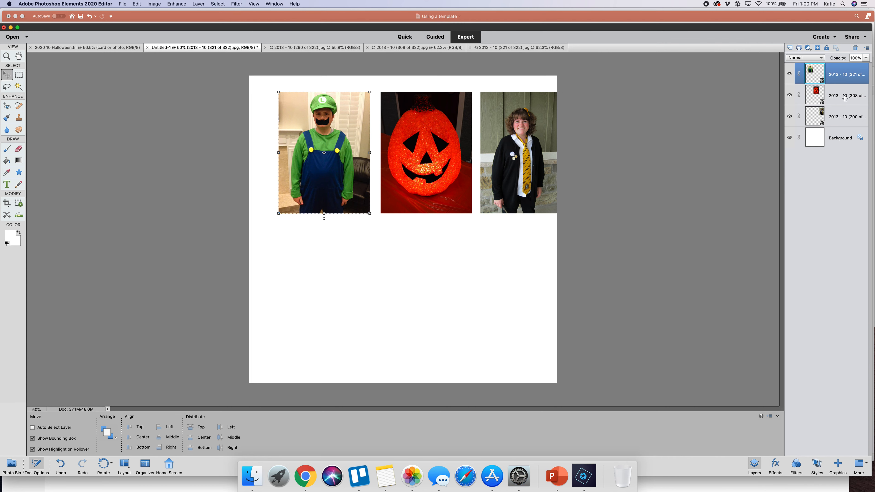
shift+click(844, 96)
shift+click(839, 120)
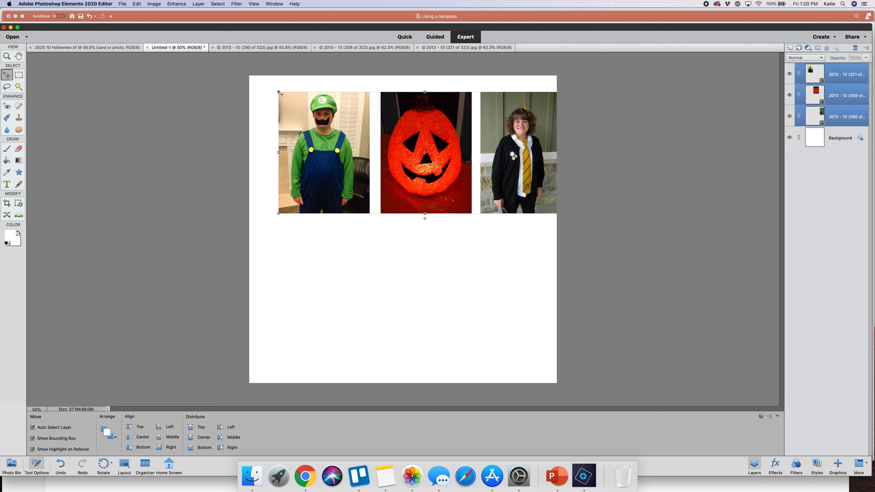
drag(279, 93, 305, 128)
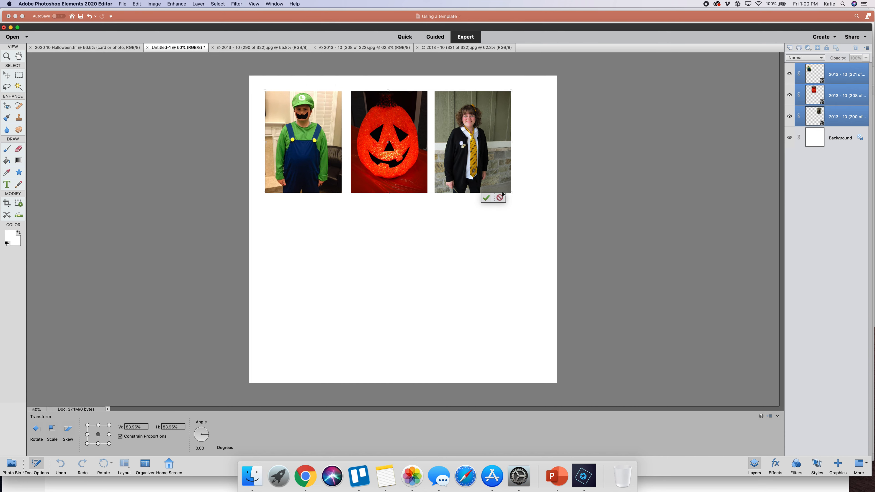
drag(512, 193, 541, 205)
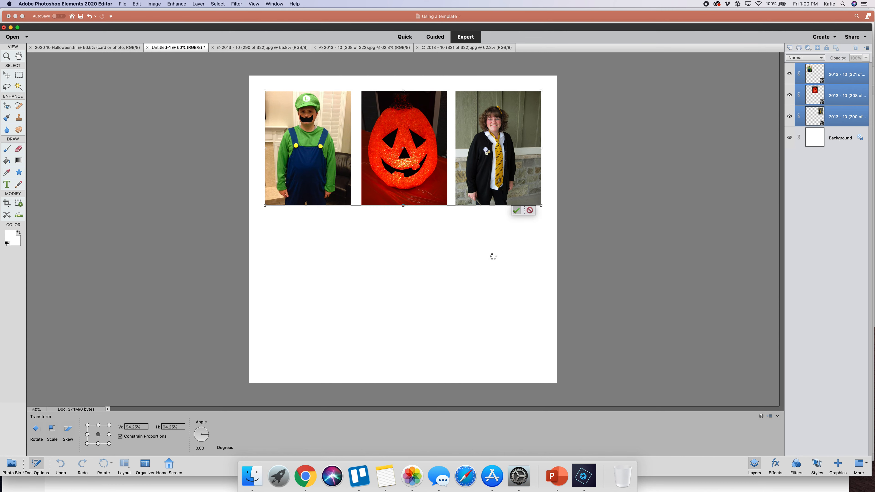
click(491, 258)
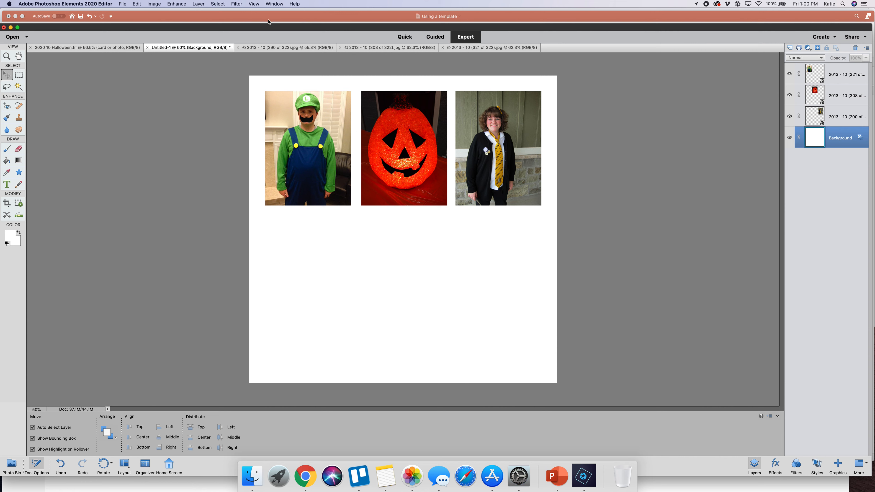
- Show the grid and the rulers for the photo page
click(254, 4)
click(265, 73)
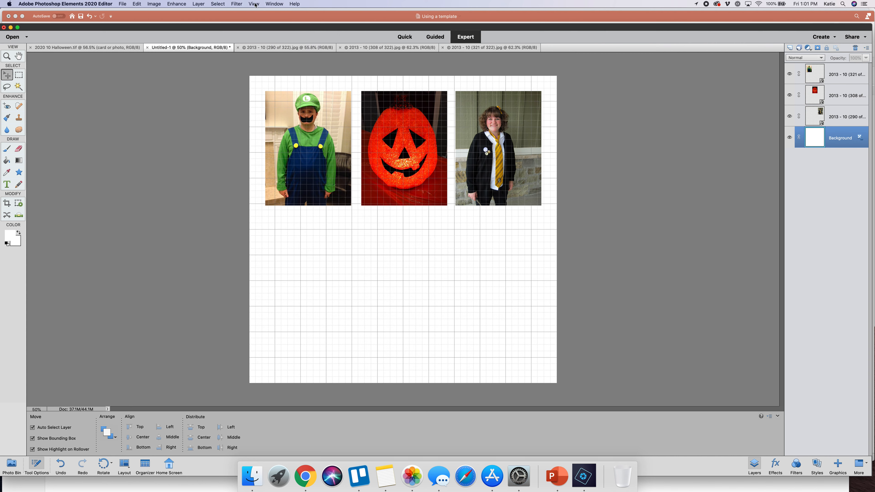
click(255, 4)
click(267, 66)
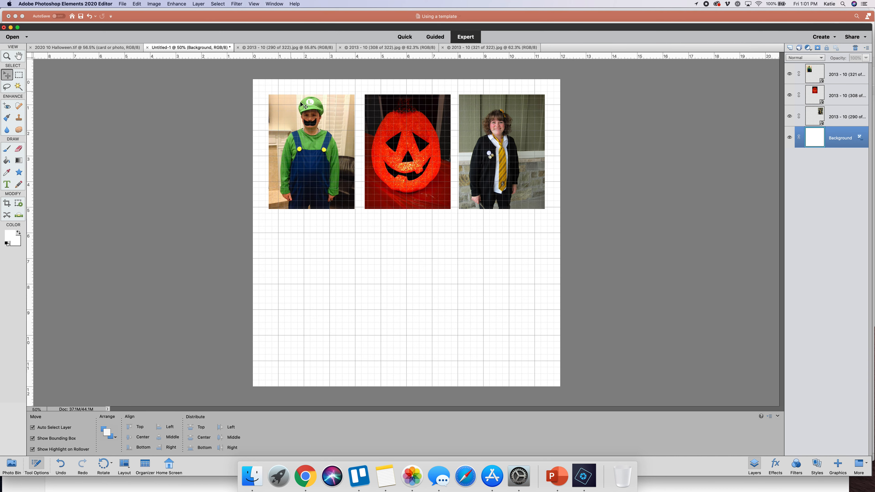
- Shift the pumpkin photo and the yellow-tie costume photo slightly left to even out the gaps in the row
drag(408, 168, 407, 163)
click(528, 165)
drag(529, 166, 525, 165)
click(514, 296)
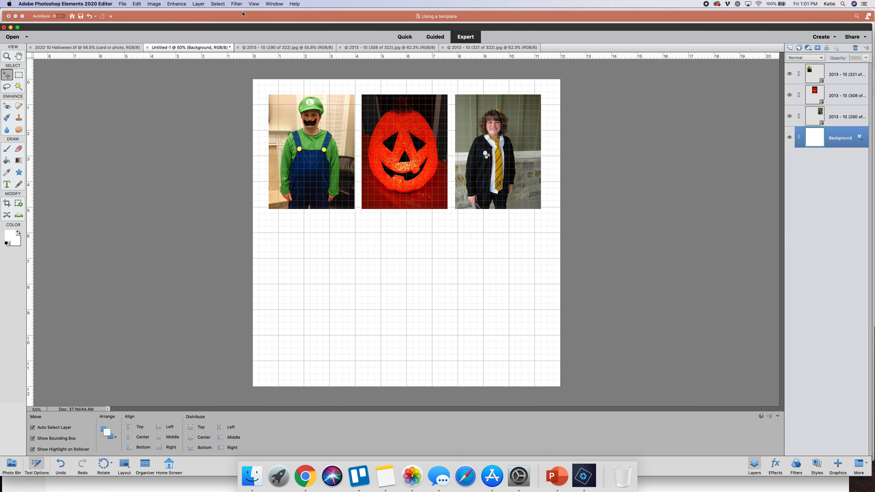
- Hide the rulers and the grid on the photo page
click(255, 4)
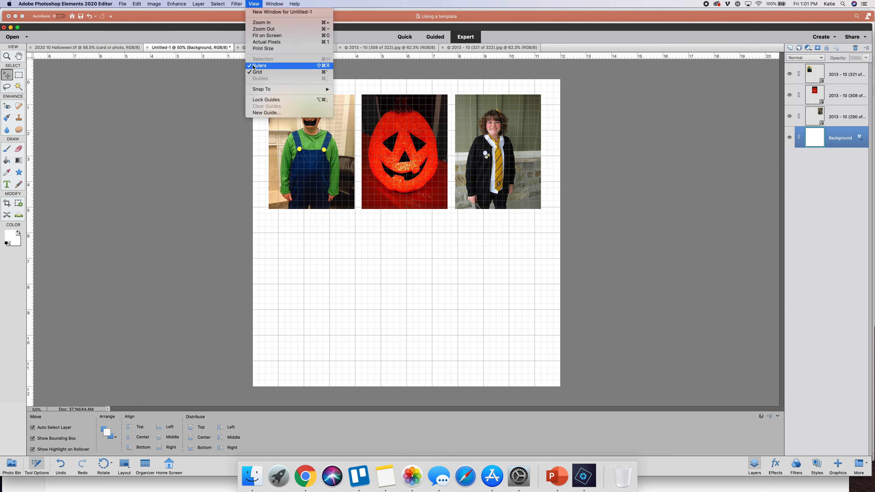
click(254, 4)
click(257, 72)
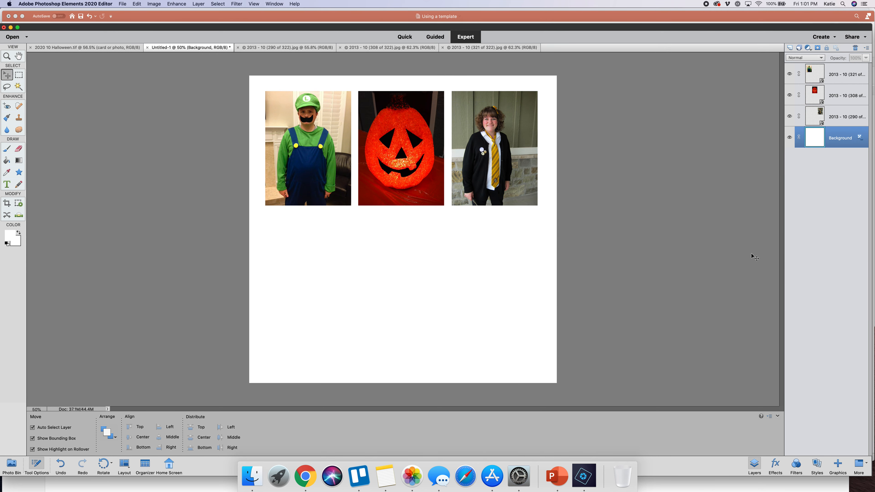
- Close the untitled page with the three arranged photos without saving it
click(123, 5)
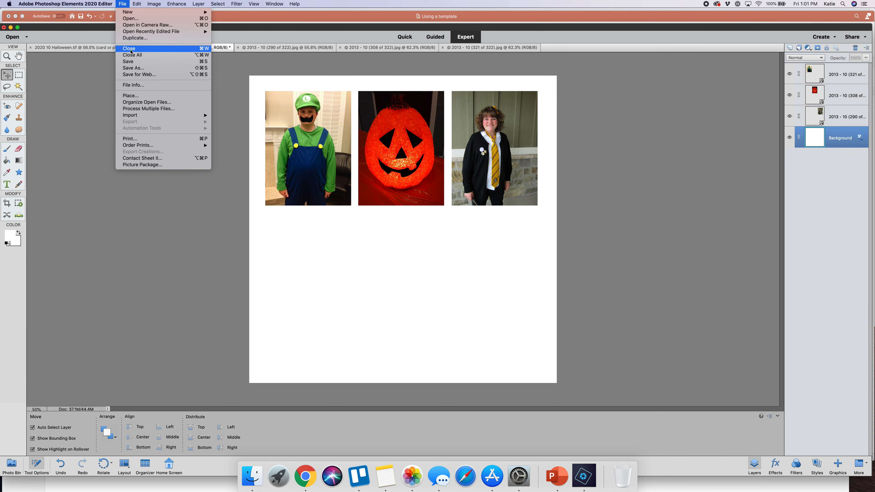
click(130, 48)
click(411, 150)
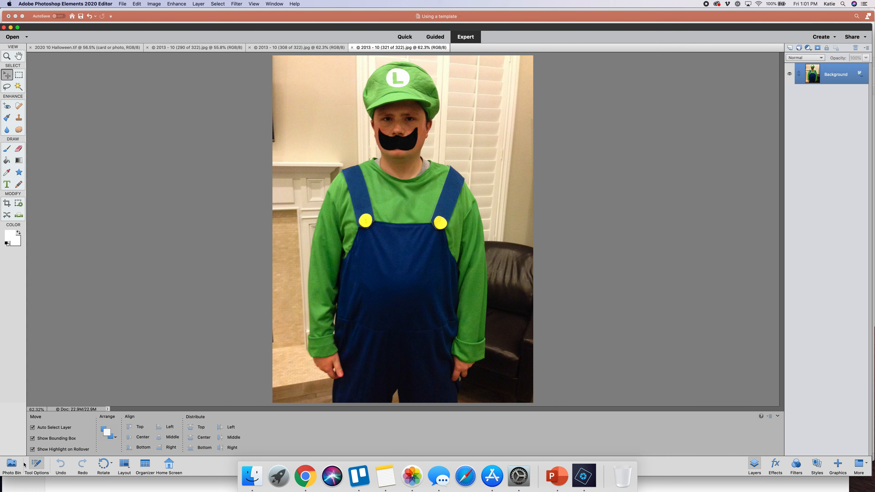
- Show the open files as thumbnails and bring up the 2020 10 Halloween.tif template with no layer selected
click(11, 465)
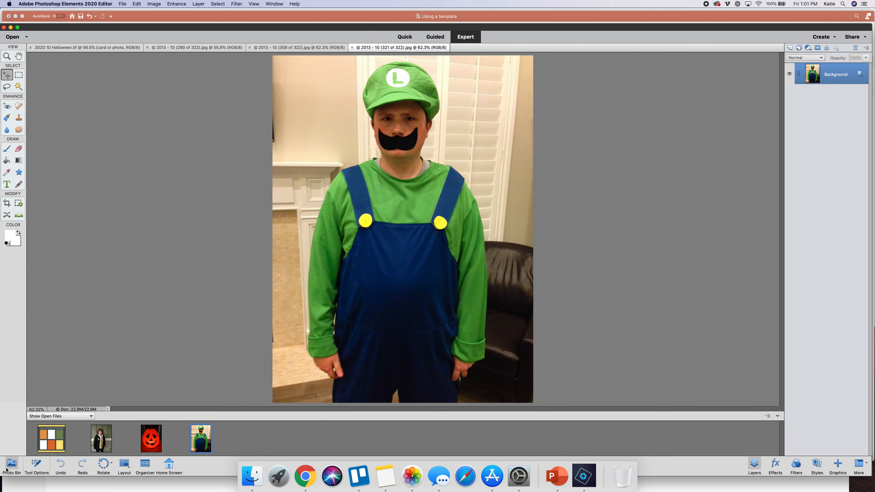
double_click(48, 443)
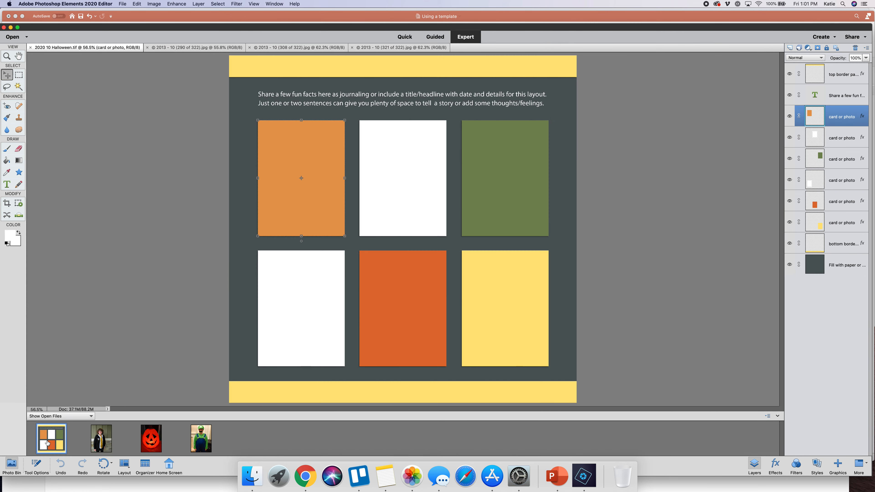
click(116, 258)
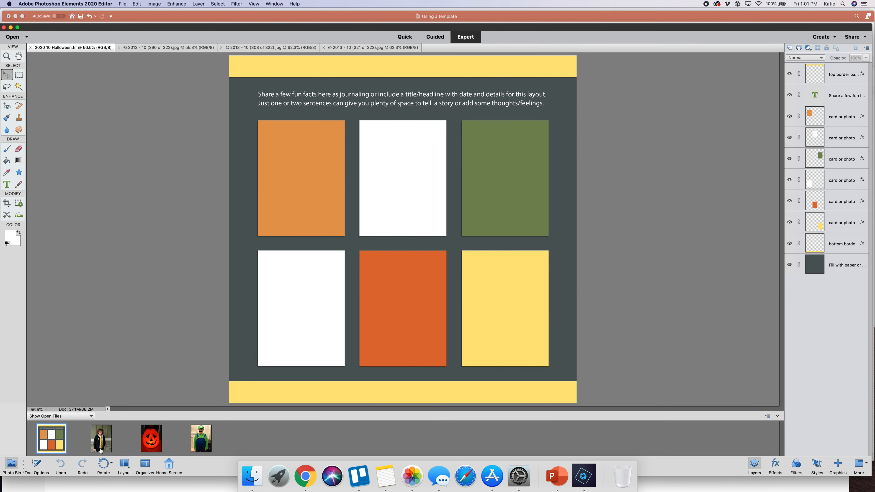
double_click(104, 442)
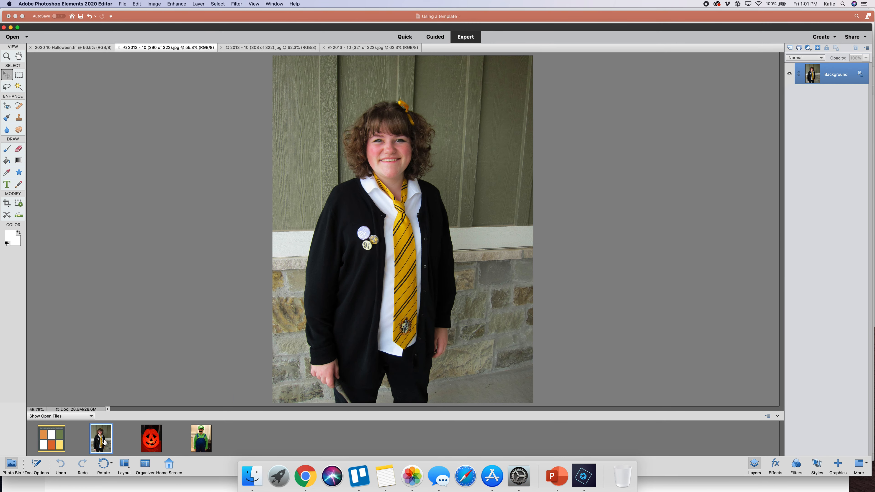
double_click(52, 445)
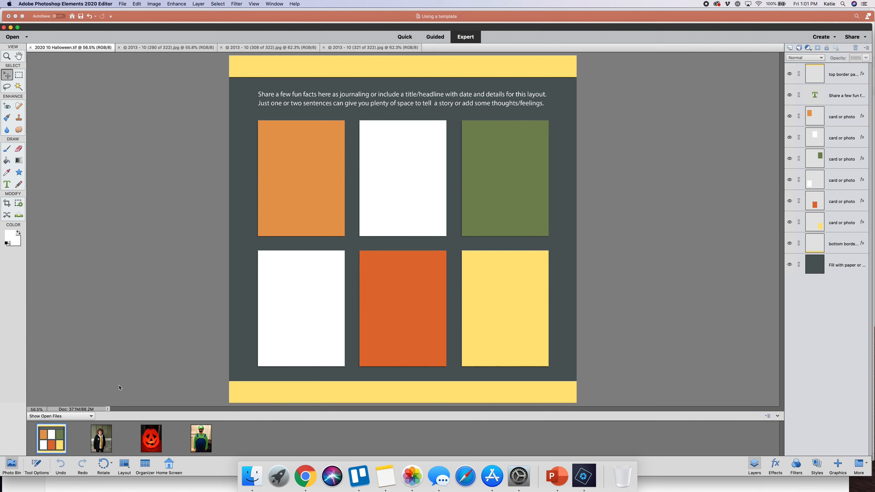
- Match the card layers to their placeholders on the template, then select the orange card's layer
click(313, 150)
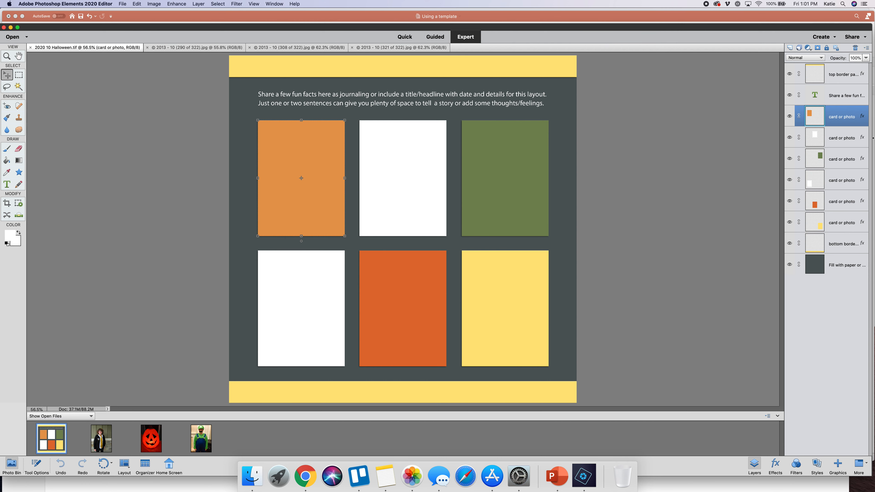
click(848, 139)
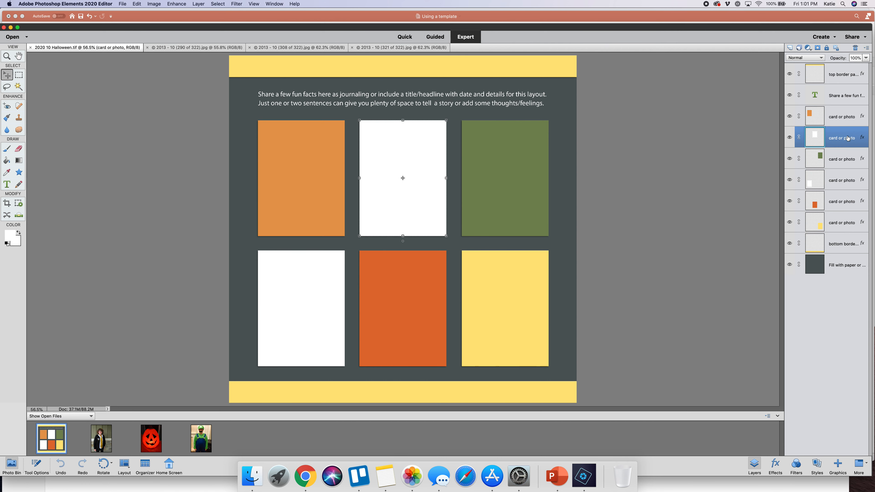
click(842, 157)
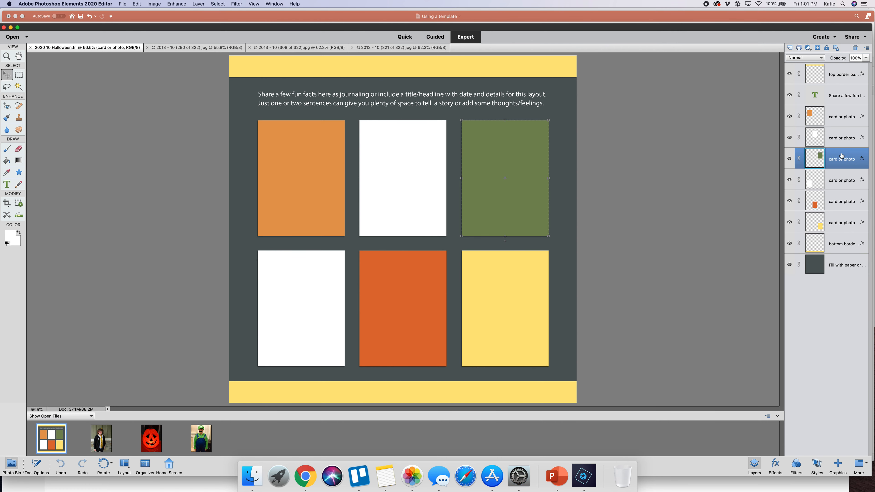
click(839, 182)
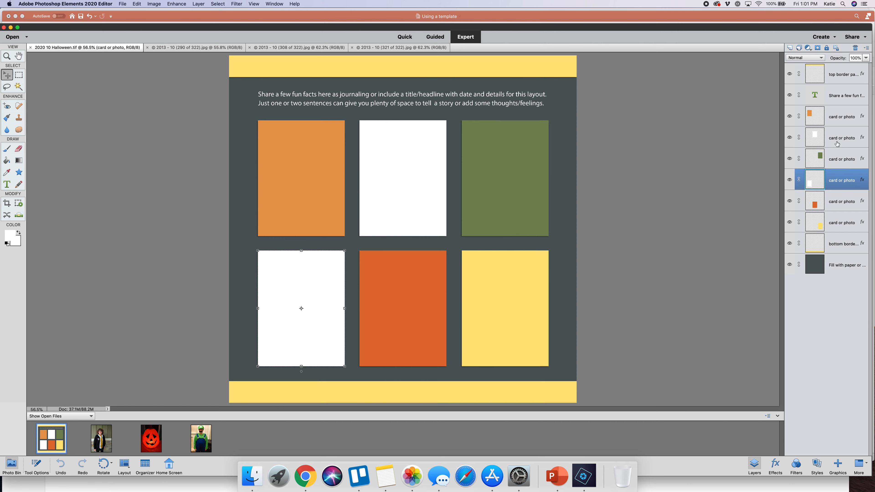
click(839, 117)
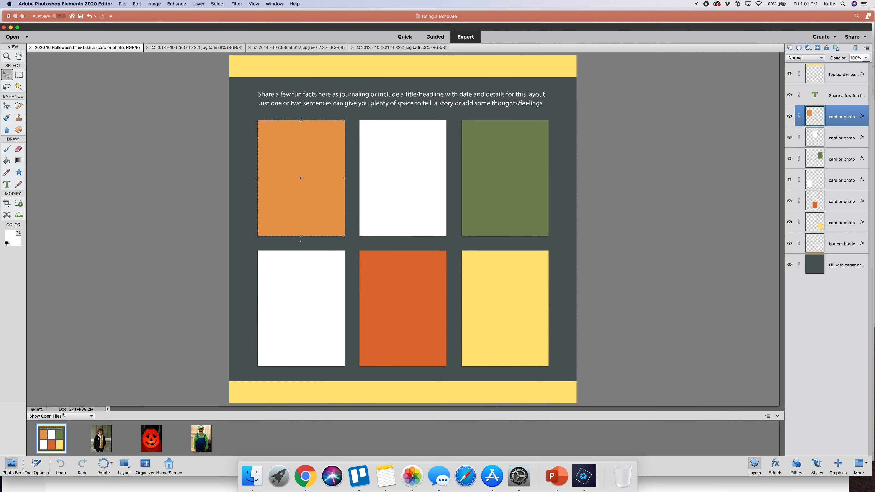
- Add the yellow-tie costume photo directly above the orange card layer and scale it to about 47.91%
drag(100, 446, 295, 181)
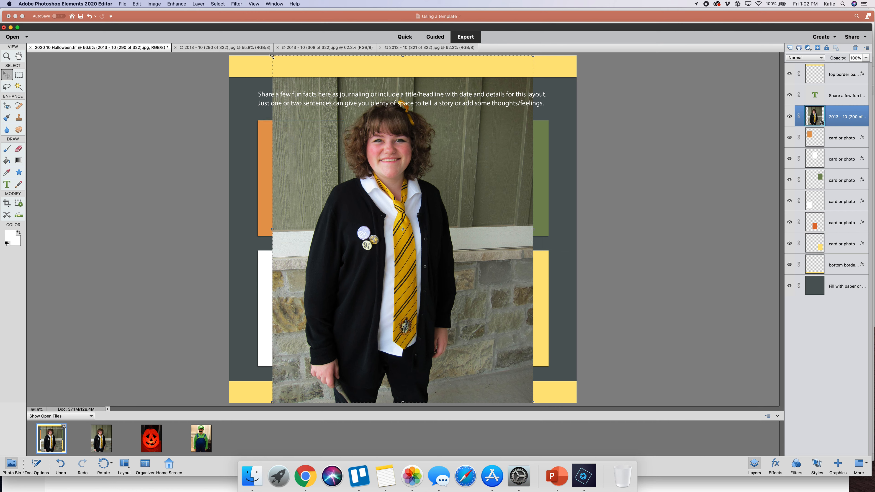
drag(272, 56, 411, 236)
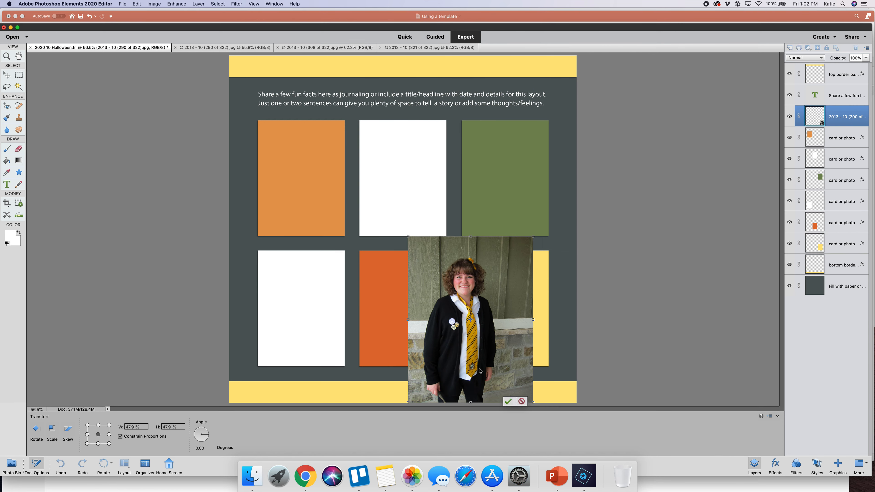
click(507, 402)
- Position the yellow-tie photo over the orange card and shrink it until it just overlaps the card's edges
drag(497, 358, 334, 210)
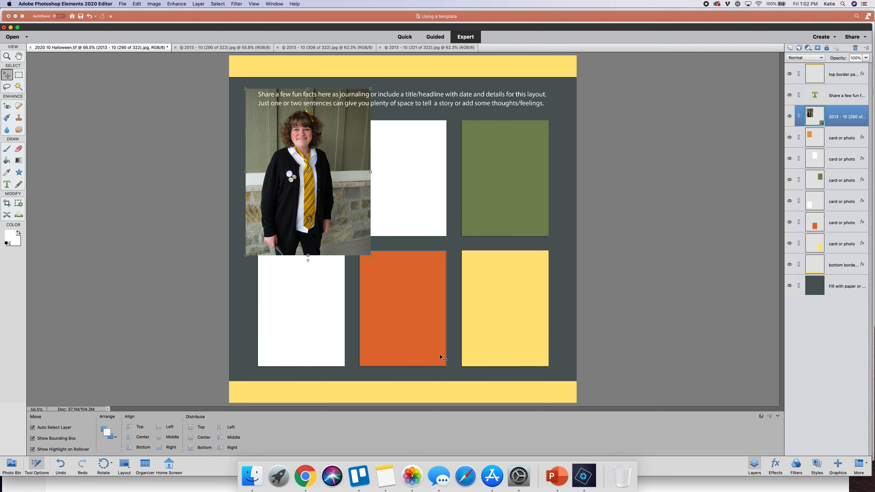
drag(370, 256, 348, 225)
drag(314, 184, 318, 201)
drag(248, 107, 256, 114)
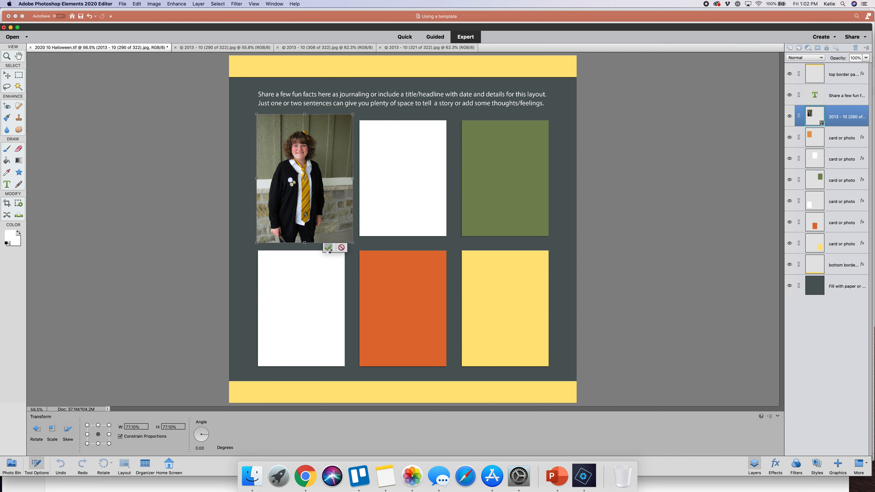
click(328, 251)
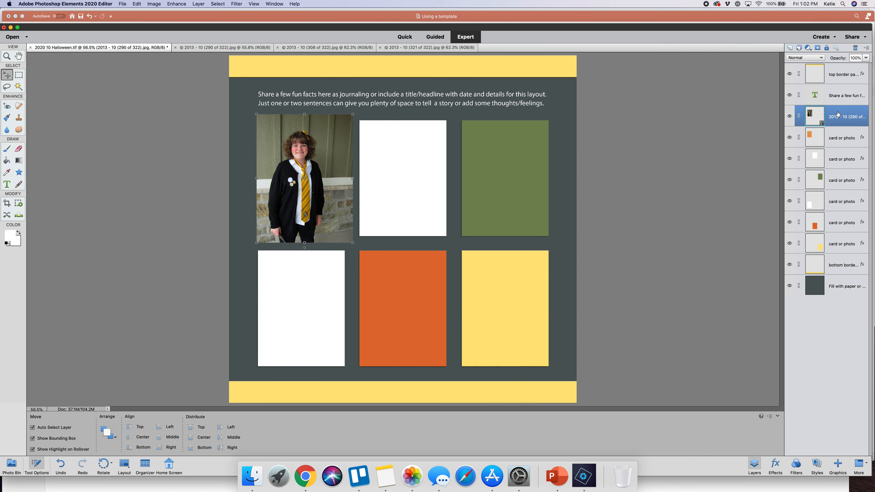
- Clip the yellow-tie photo to the orange card with a clipping mask and enlarge it to about 106.93% within the frame
right_click(838, 114)
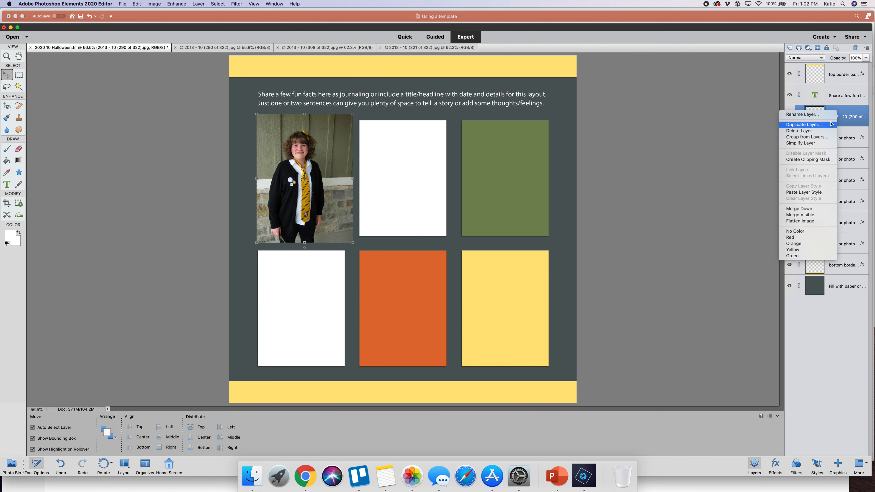
click(805, 160)
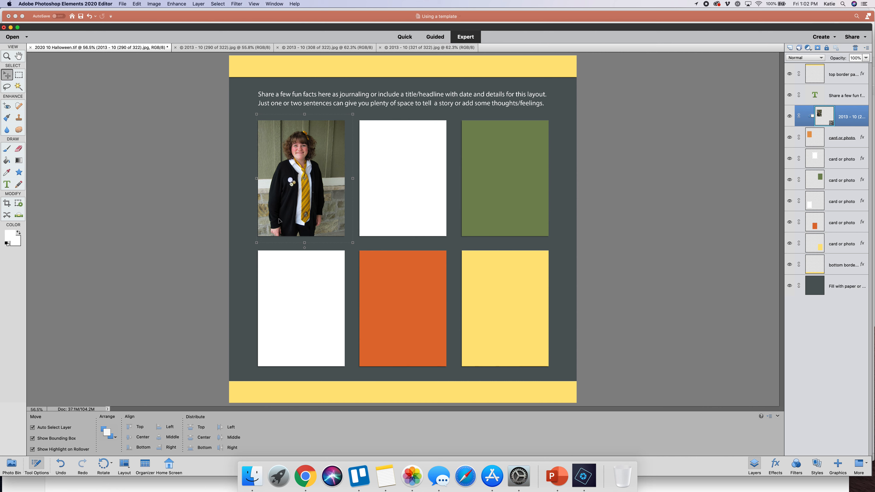
click(353, 113)
drag(353, 113, 357, 106)
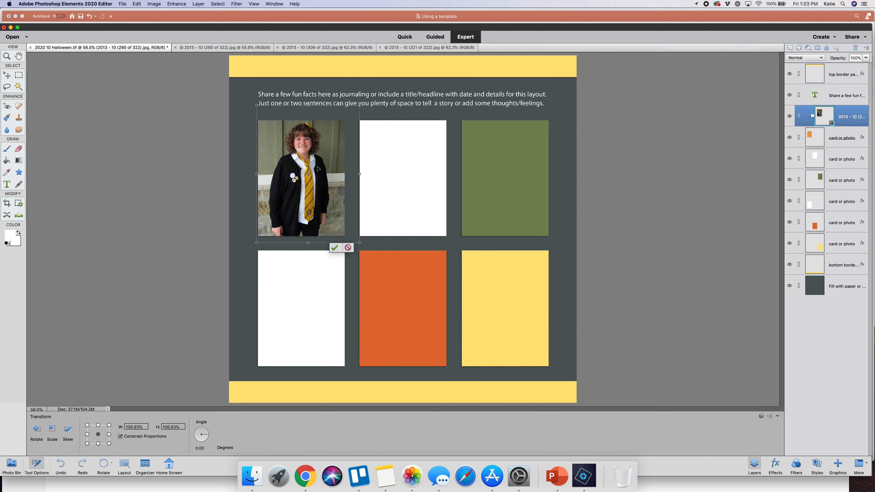
mouse_move(319, 168)
mouse_down()
mouse_move(309, 168)
mouse_move(317, 168)
mouse_up()
click(335, 247)
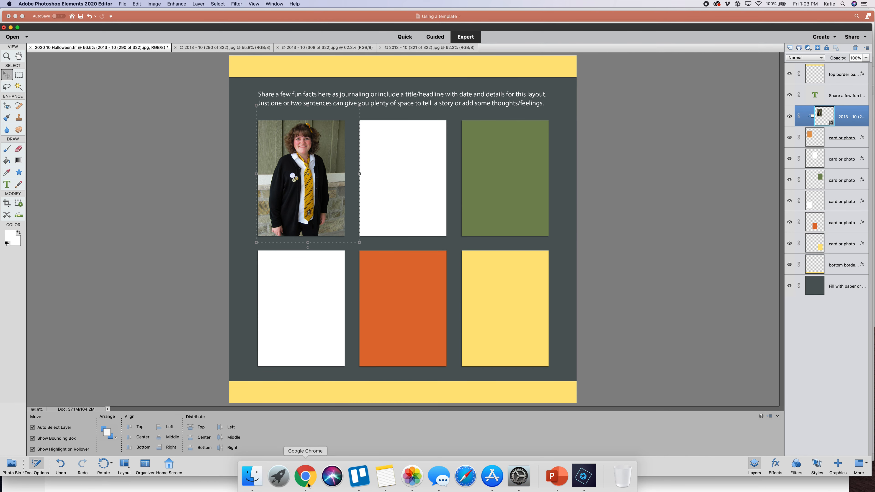
- Switch to Chrome, review Adobe's list of tool-selection shortcut keys, and return to Photoshop Elements
click(305, 476)
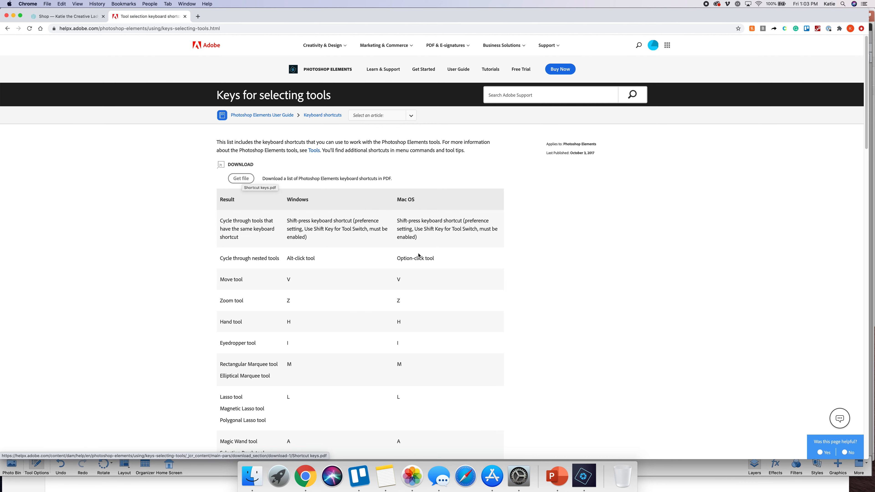
scroll(455, 268, down, 2)
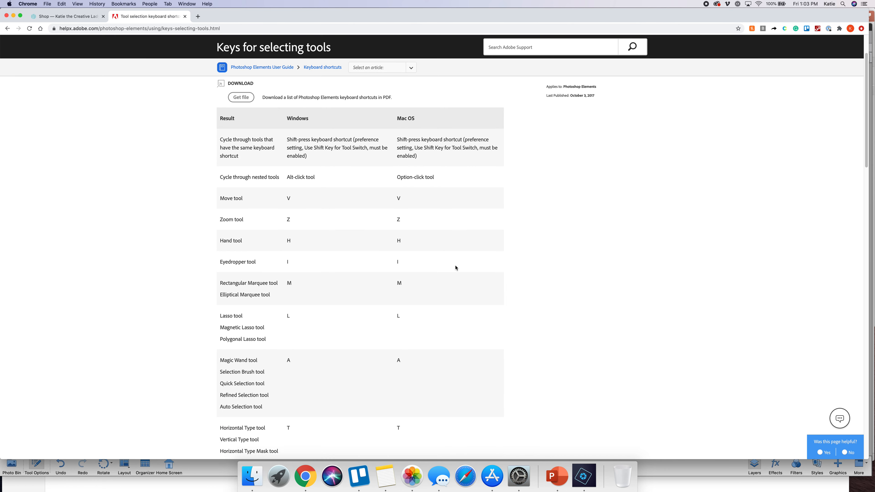
scroll(455, 267, down, 2)
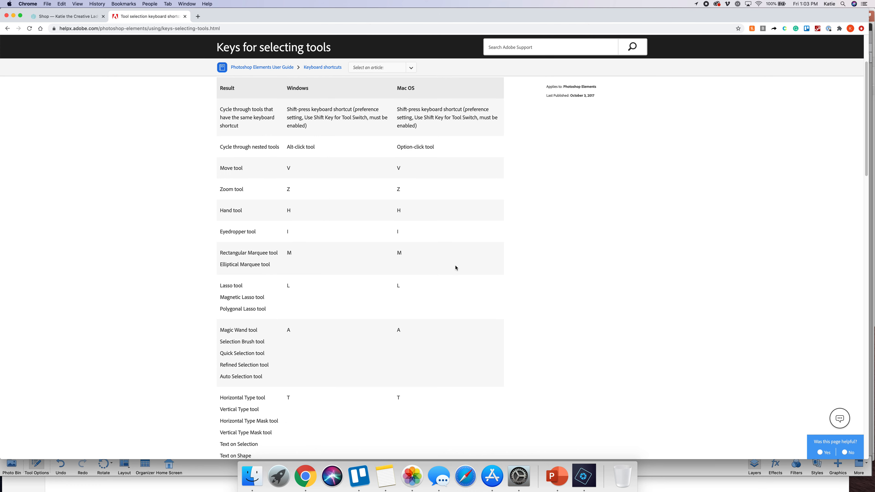
scroll(455, 268, down, 3)
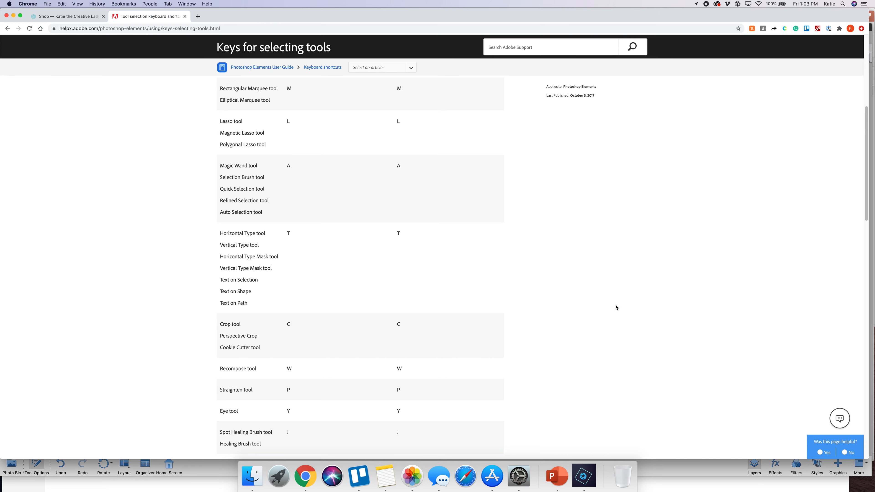
scroll(616, 307, down, 3)
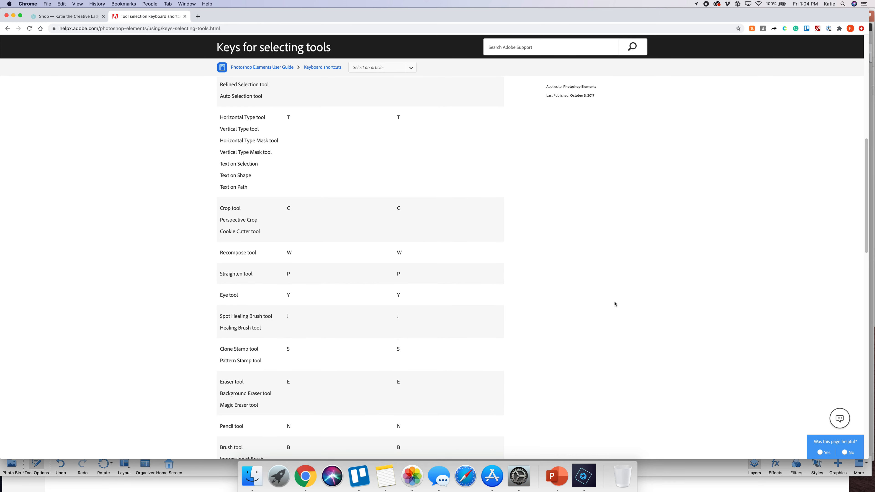
scroll(615, 308, up, 12)
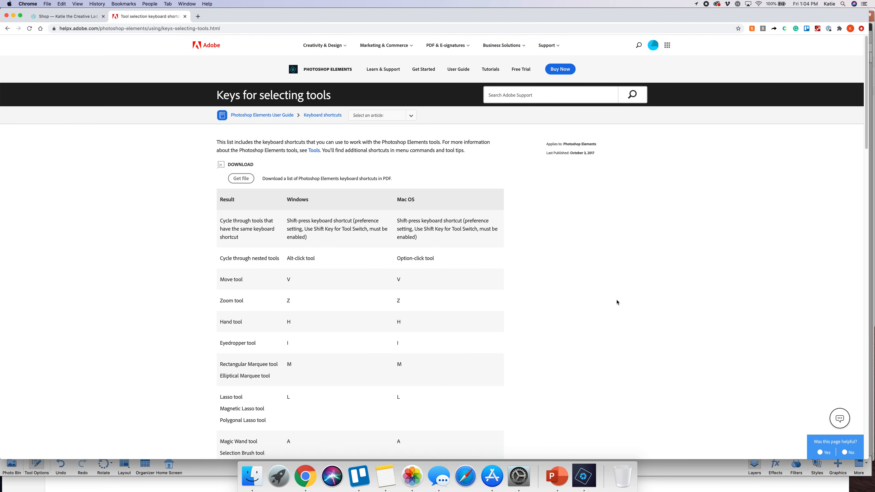
click(582, 482)
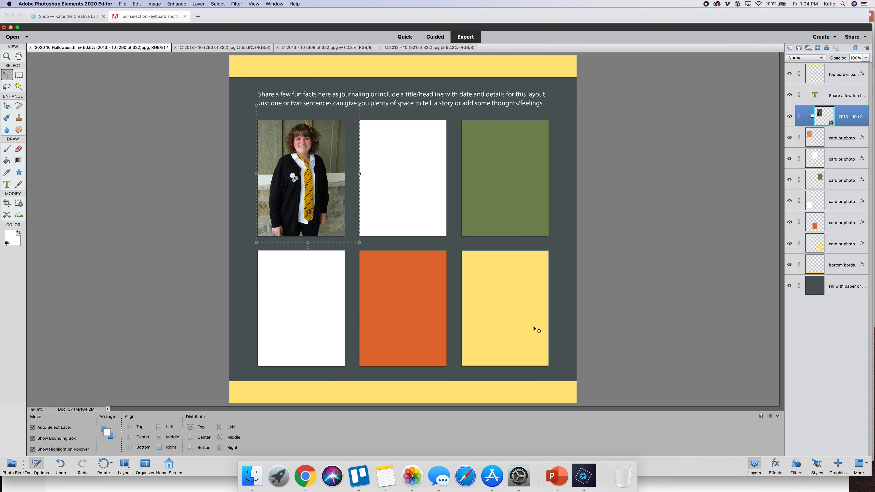
- Select the green card layer and add the green-cap costume photo directly above it
click(693, 247)
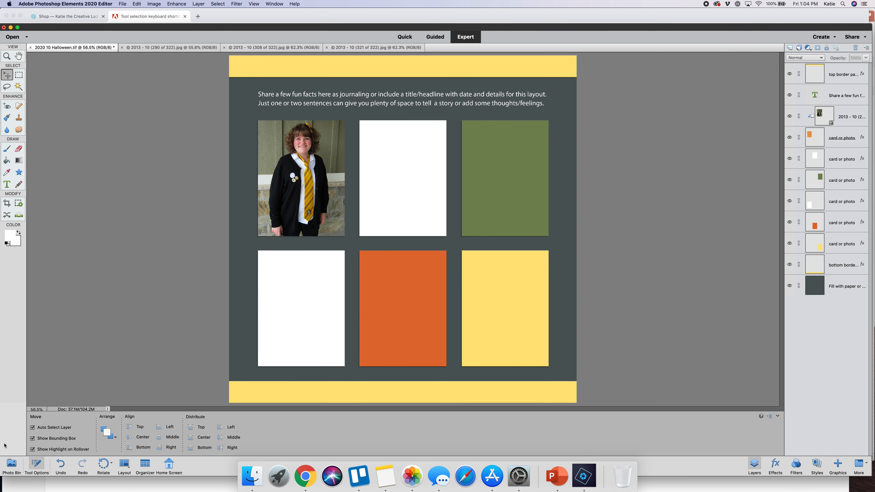
click(496, 214)
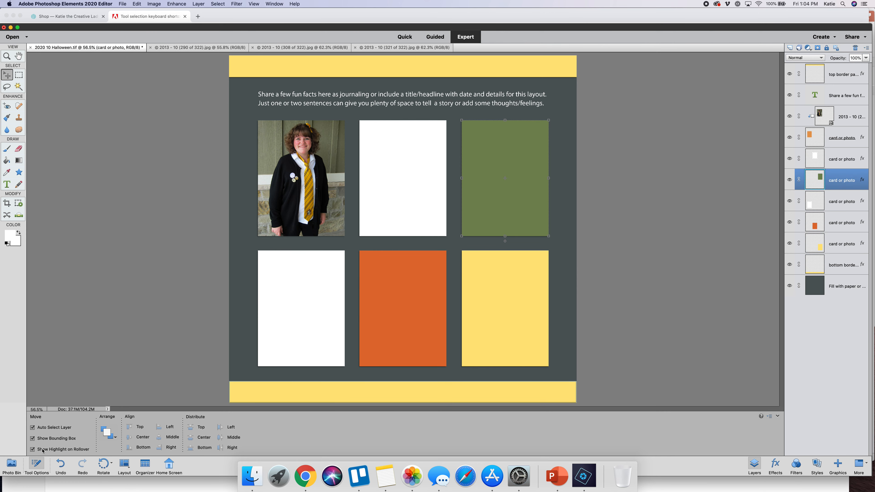
click(8, 464)
drag(204, 447, 496, 182)
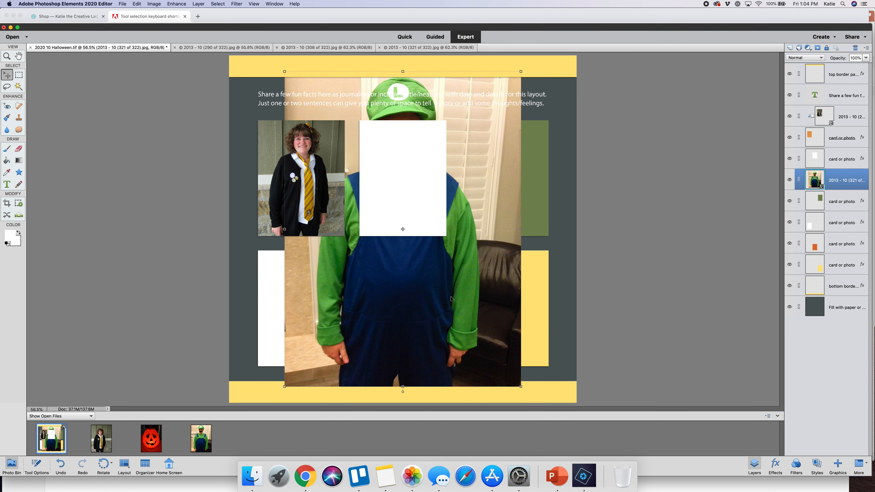
- Scale the green-cap costume photo to about 35.82% over the green card and clip it to that card
drag(283, 70, 436, 273)
drag(469, 316, 496, 166)
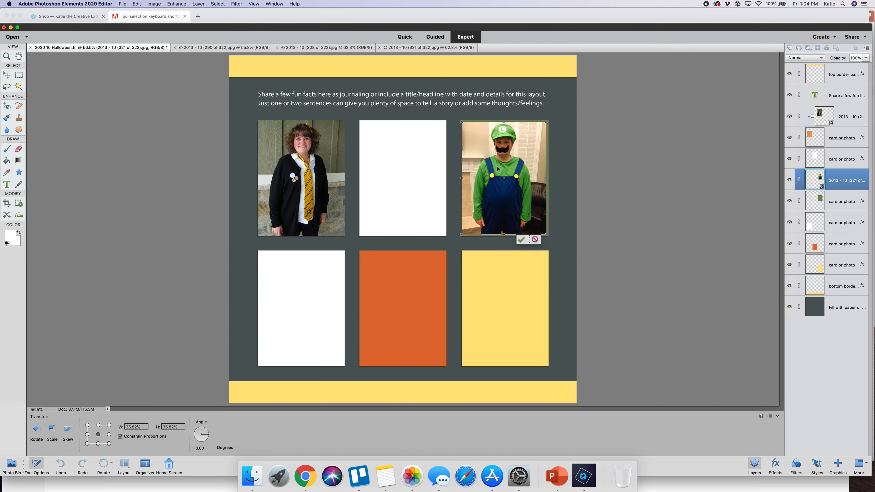
click(522, 241)
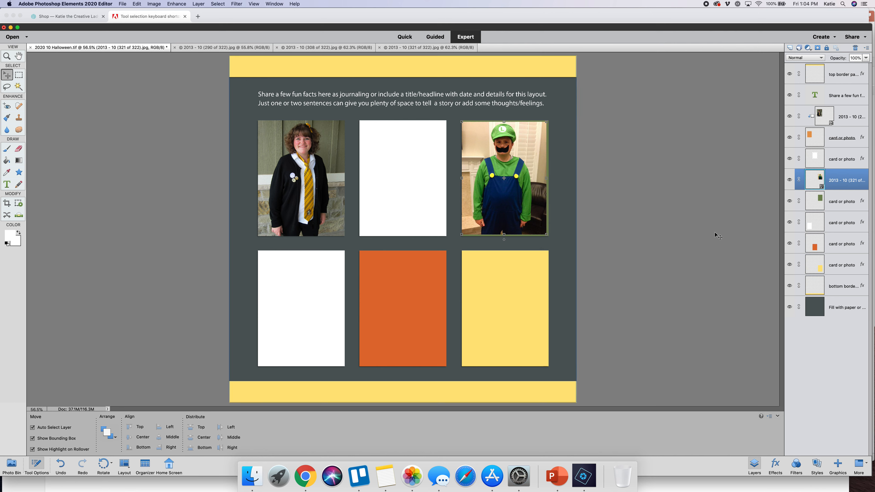
right_click(835, 179)
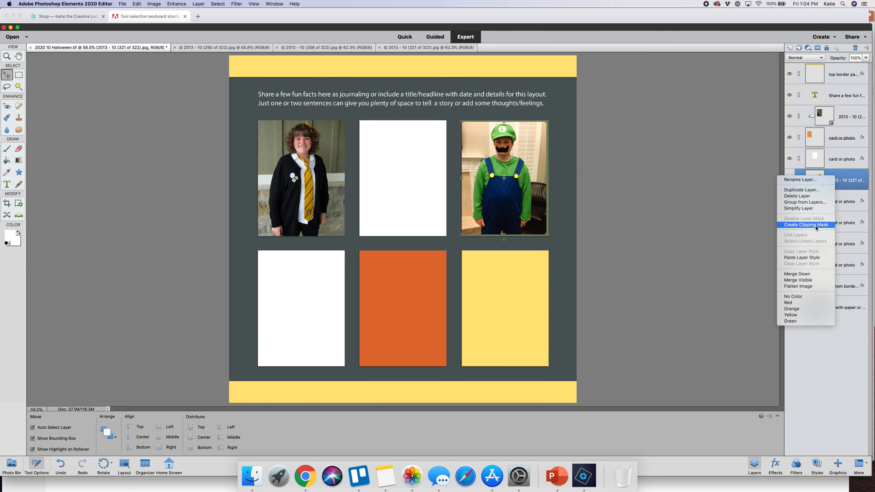
click(799, 225)
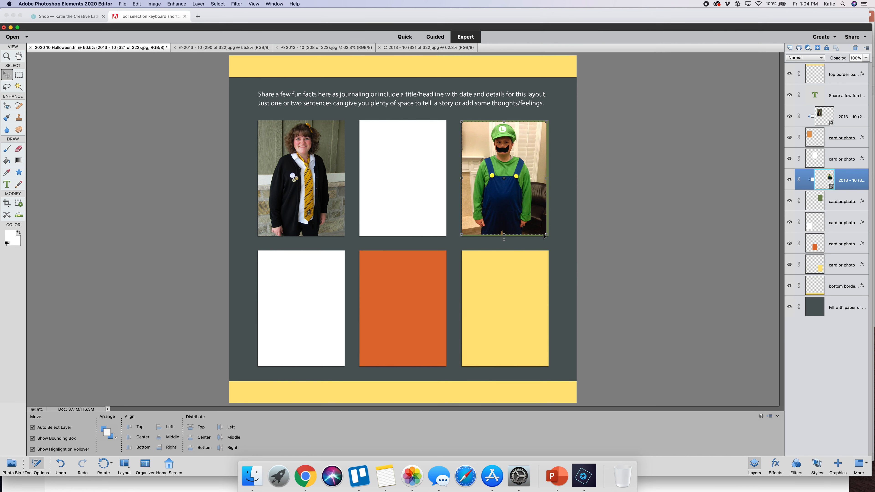
- Enlarge the clipped green-cap costume photo to about 107.48% so it fills the green card
drag(544, 236, 551, 241)
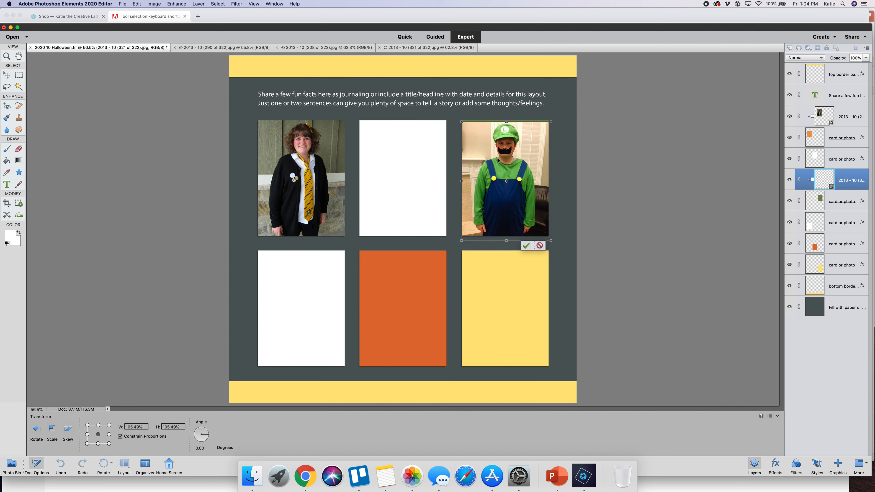
drag(462, 122, 459, 119)
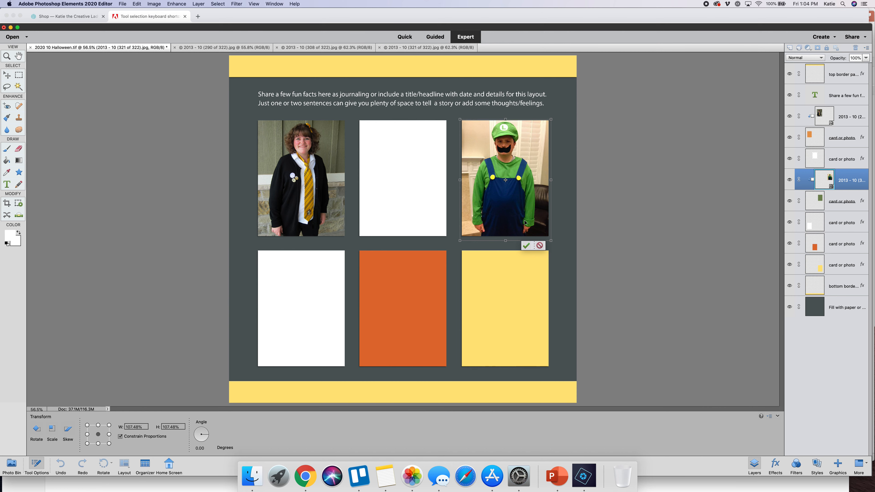
click(523, 247)
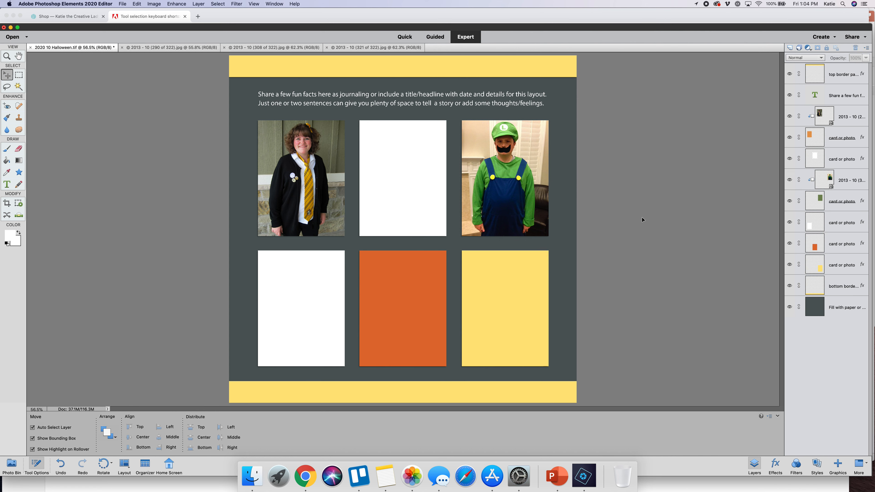
- Select the dark orange card in the lower row and add the jack-o'-lantern photo directly above it
click(302, 307)
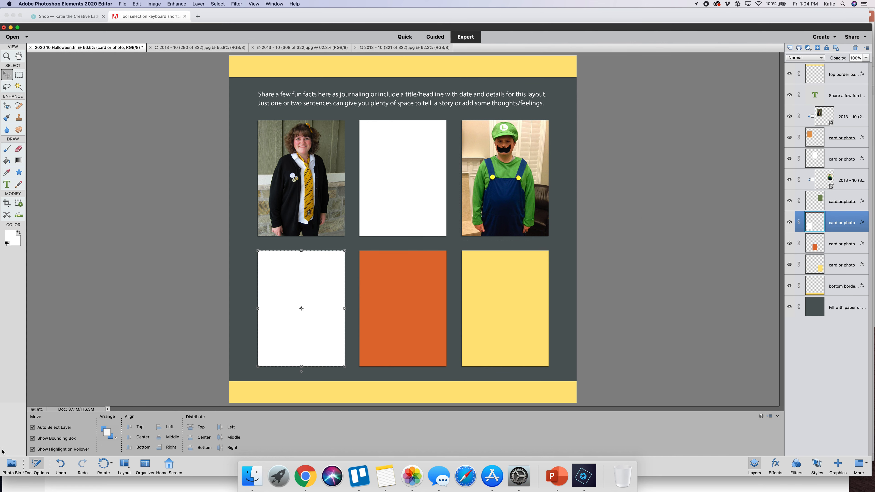
click(11, 466)
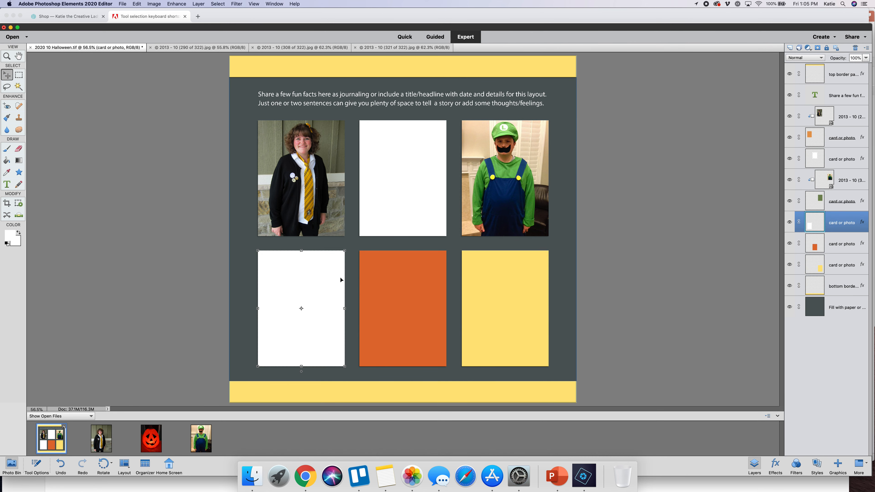
click(389, 297)
drag(151, 443, 391, 297)
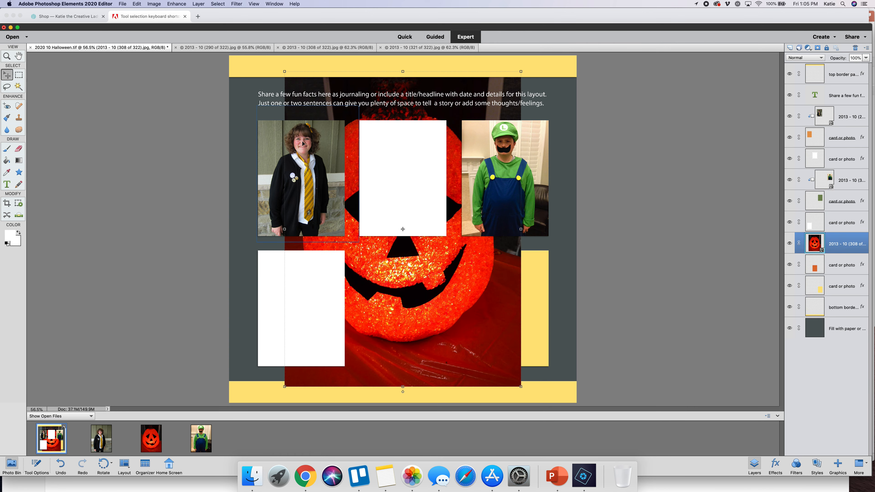
- Scale the jack-o'-lantern photo to about 39.01% over the dark orange card and clip it to that card
drag(284, 72, 439, 279)
drag(473, 316, 388, 286)
drag(435, 355, 447, 369)
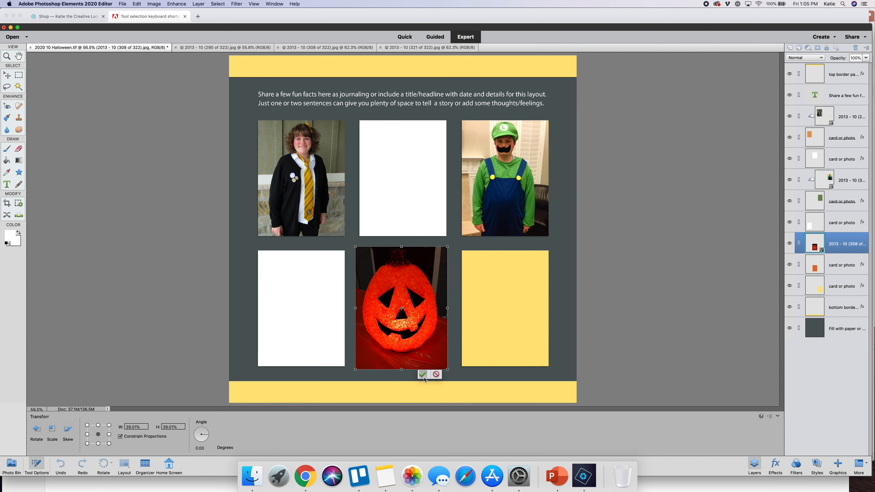
click(424, 377)
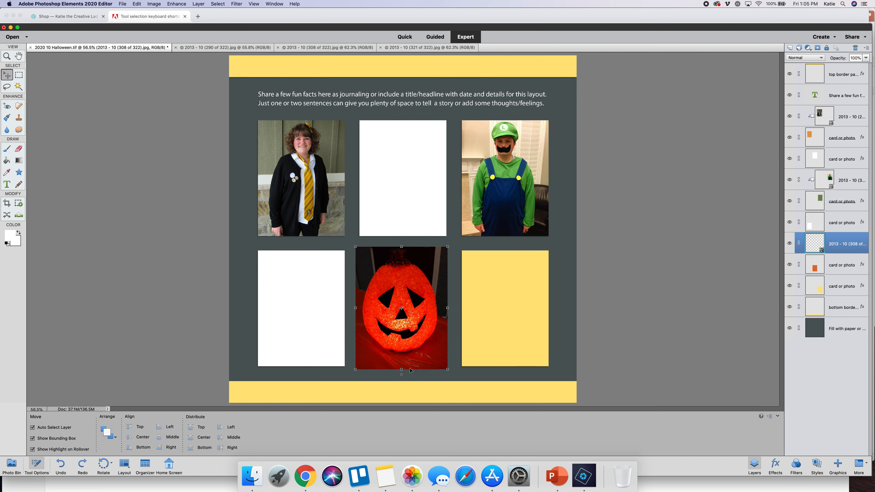
right_click(840, 243)
click(811, 287)
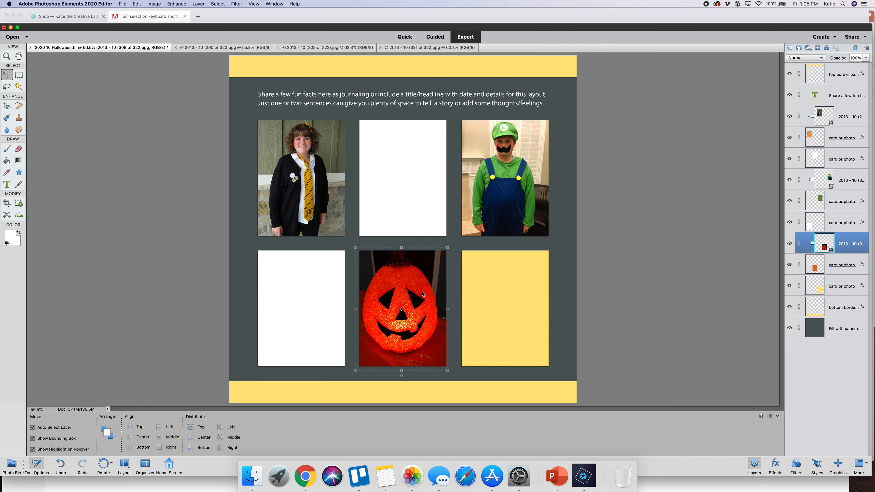
click(725, 151)
- Switch to Finder and open 2013 - 10 (319 of 322).jpg from the Halloween 2013 folder in Adobe Photoshop Elements Editor
click(252, 477)
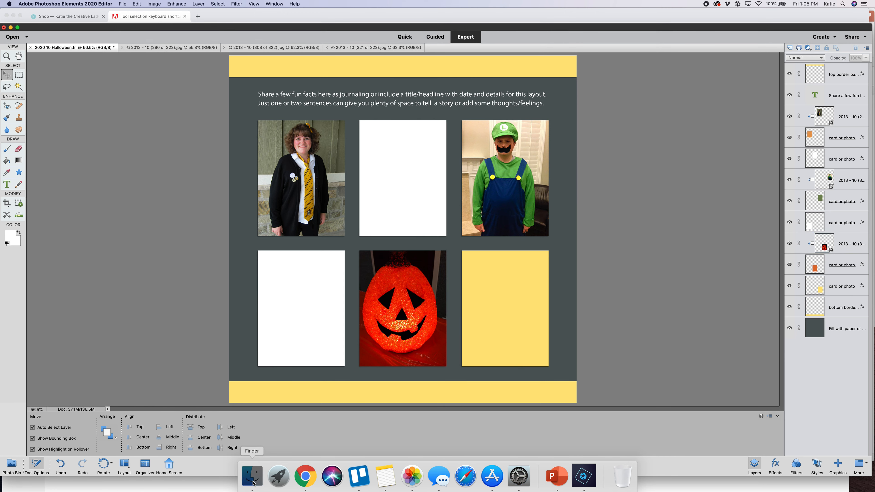
double_click(277, 231)
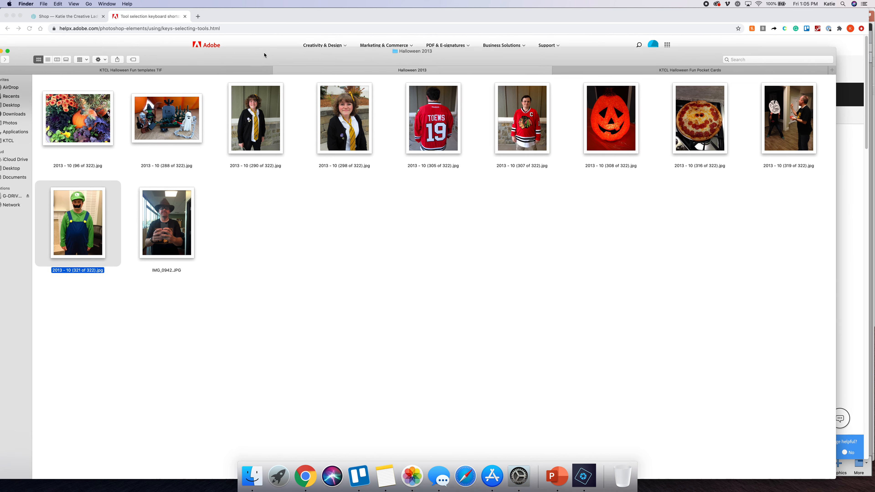
click(422, 307)
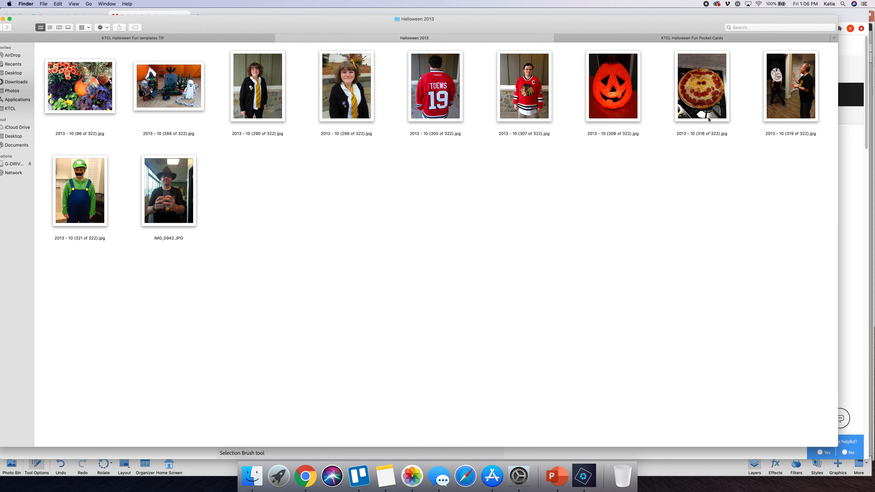
right_click(782, 90)
mouse_move(692, 98)
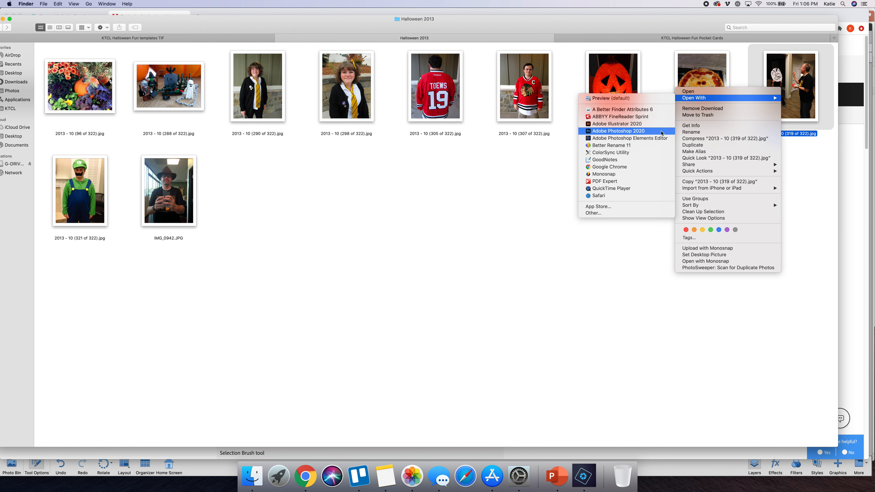
click(659, 139)
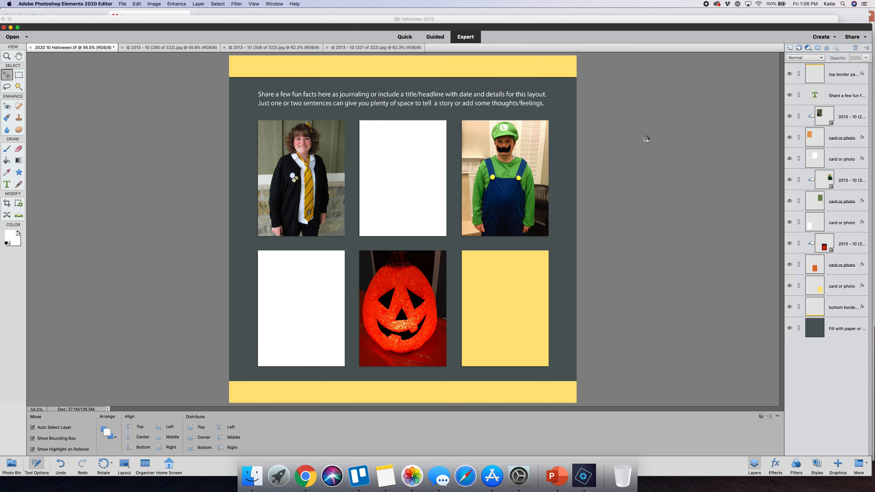
- Return to the 2020 10 Halloween.tif layout, select the lower-row white card and add the white-mask photo above it
click(12, 464)
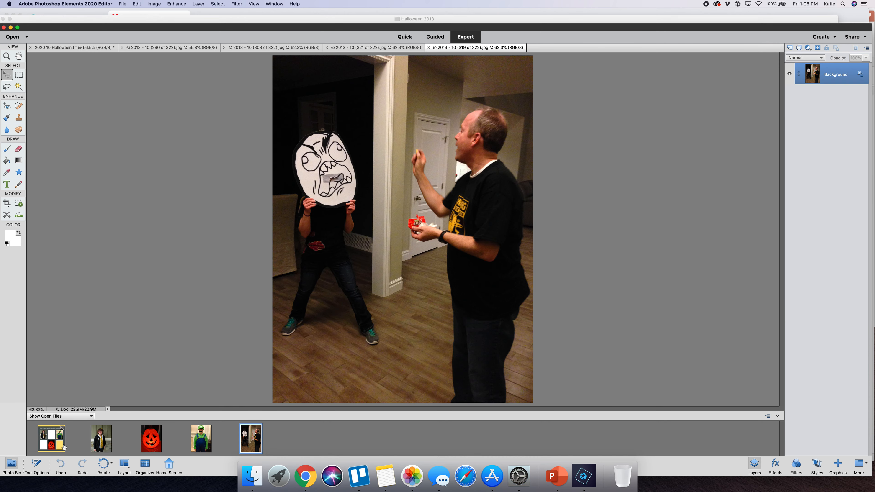
click(43, 447)
click(279, 316)
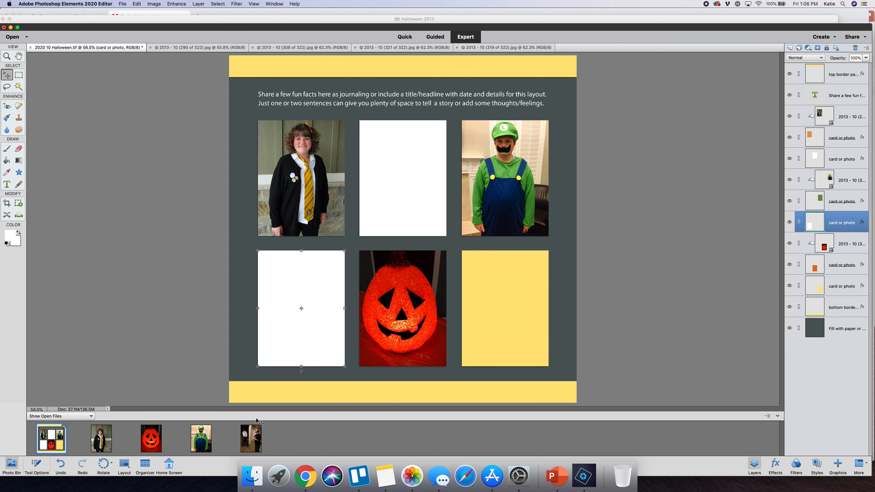
drag(254, 447, 272, 289)
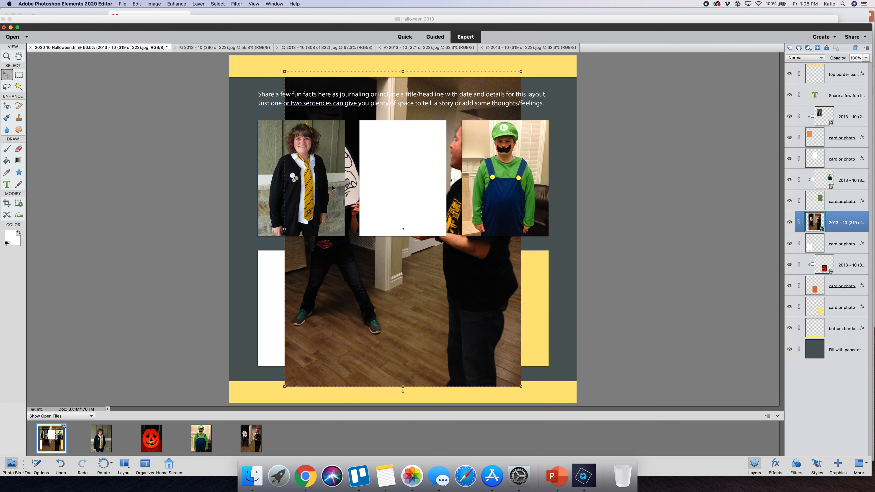
- Scale the white-mask photo to slightly larger than the lower-row white card, center it there and clip it to the card
drag(509, 82, 363, 278)
drag(299, 299, 266, 272)
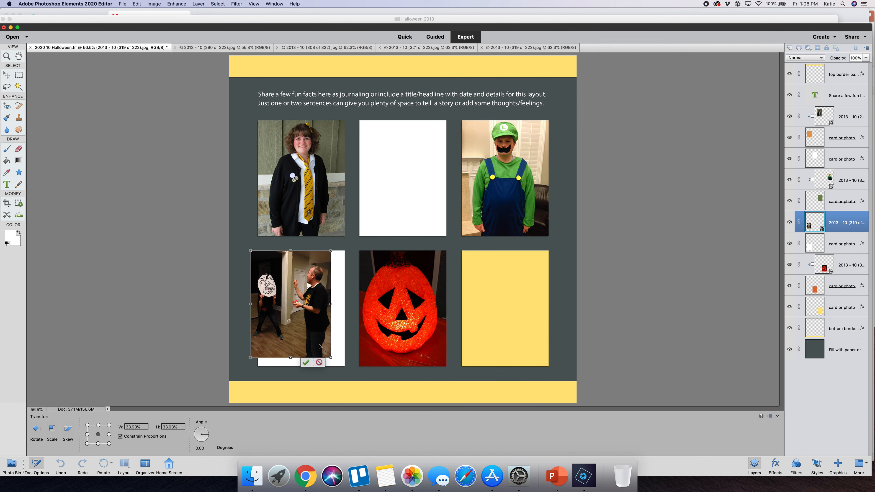
drag(335, 361, 350, 382)
click(321, 384)
drag(306, 336, 308, 332)
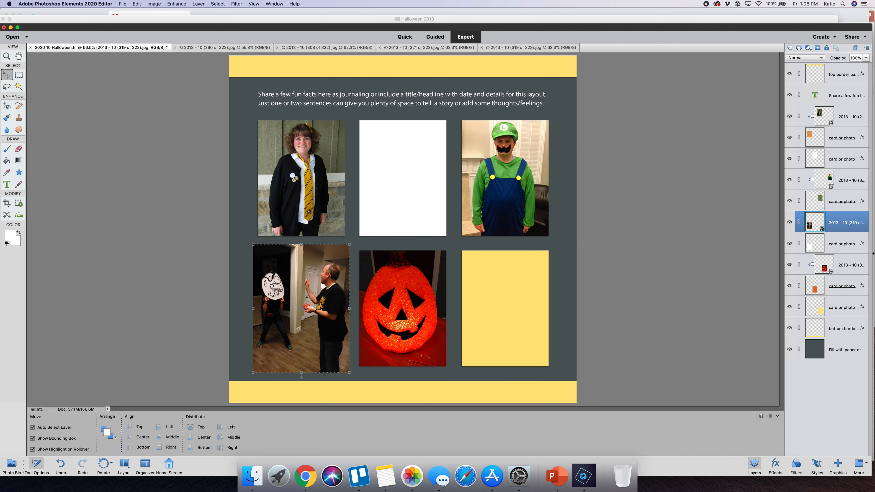
right_click(842, 218)
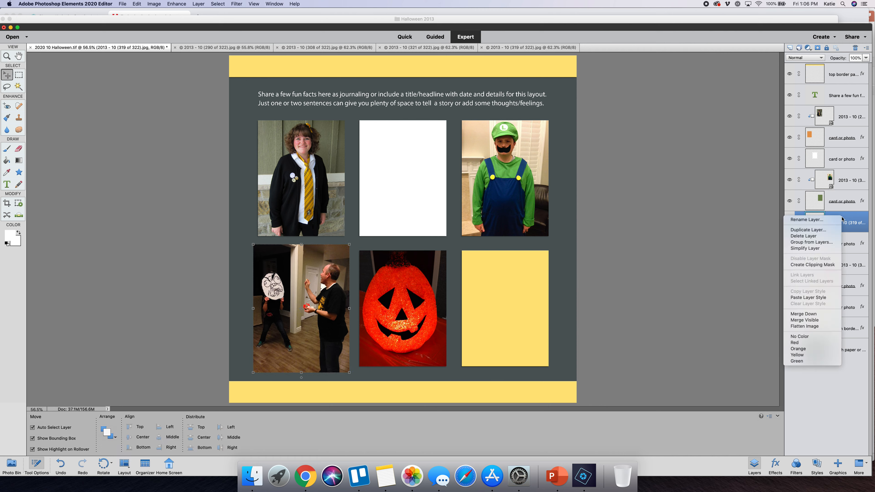
click(815, 265)
- Select the yellow card, then switch to Finder and open IMG_0942.JPG in Adobe Photoshop Elements Editor
click(531, 303)
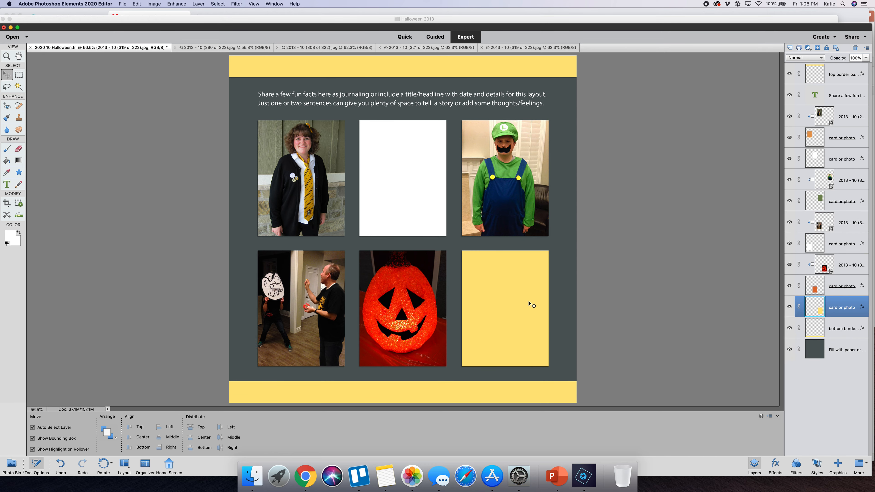
click(252, 475)
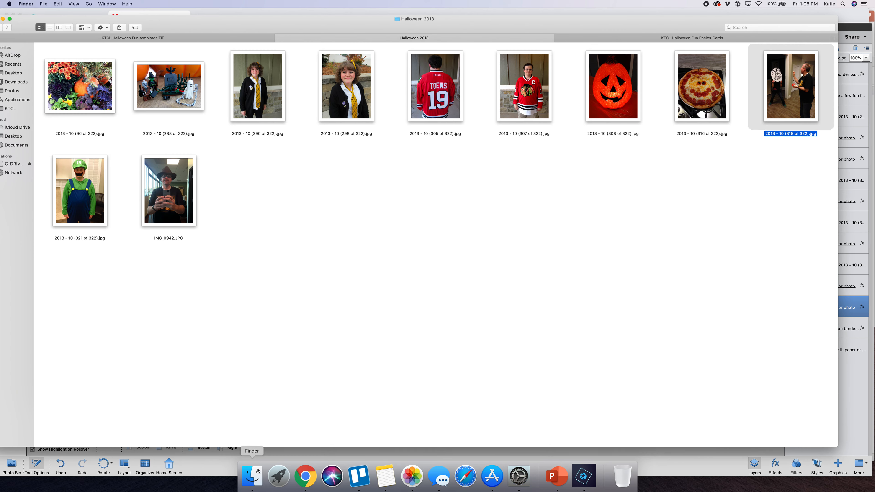
right_click(163, 187)
mouse_move(212, 195)
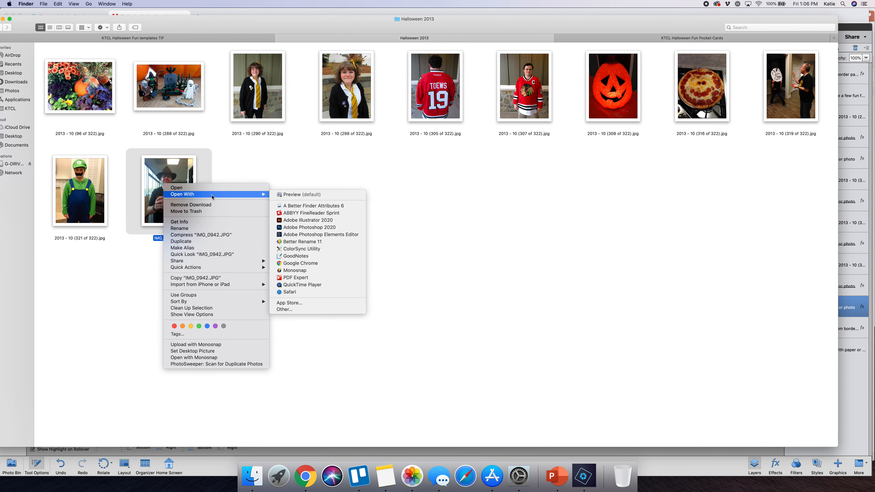
click(339, 236)
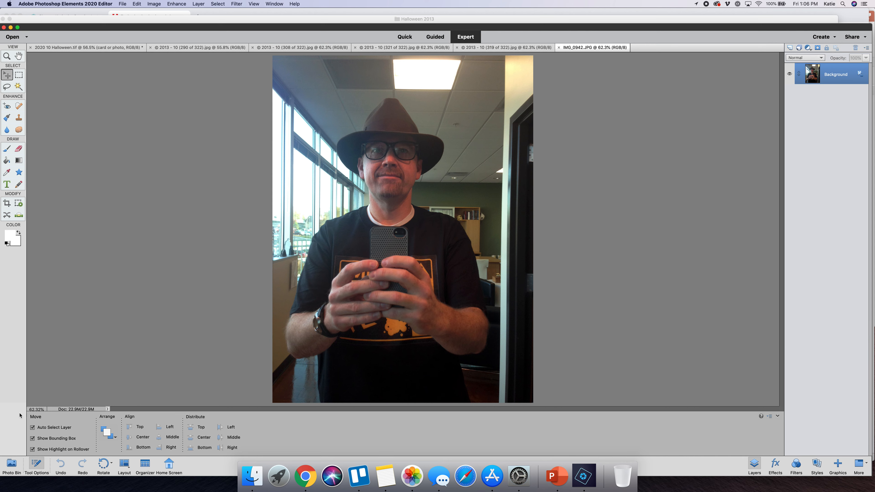
- Return to the 2020 10 Halloween.tif layout and add the brown-hat photo directly above the yellow card
click(11, 464)
click(45, 447)
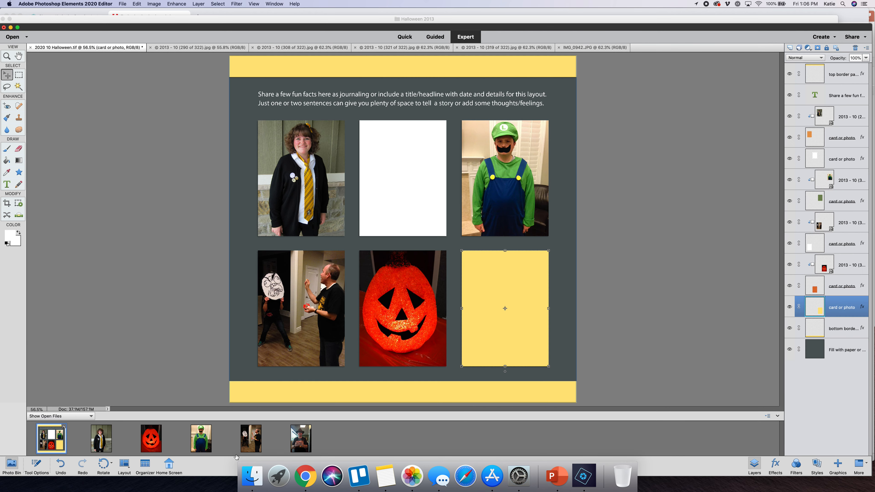
drag(303, 448, 485, 292)
- Scale the brown-hat photo to about 40.65% and center it over the yellow card
drag(285, 71, 445, 286)
drag(481, 315, 496, 271)
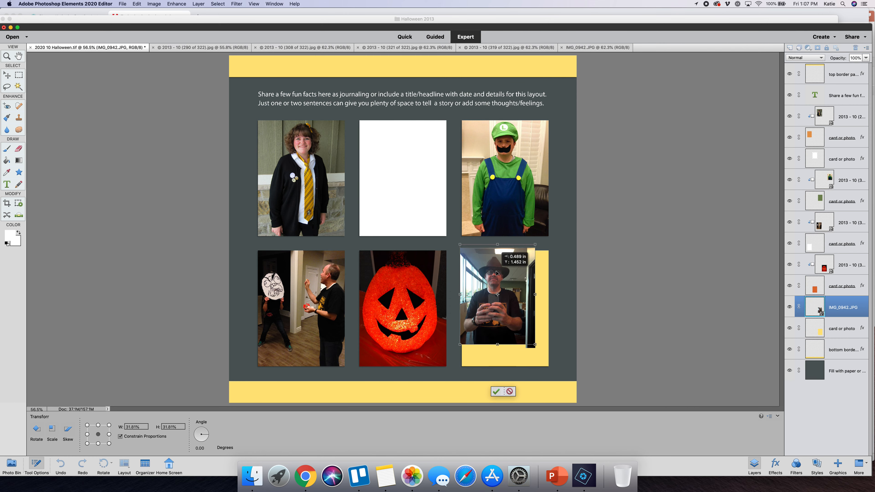
drag(534, 344, 550, 374)
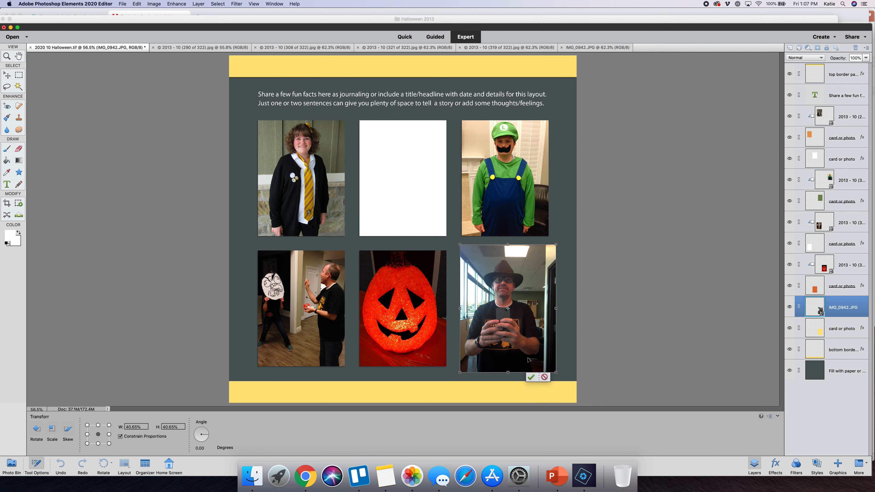
key(Return)
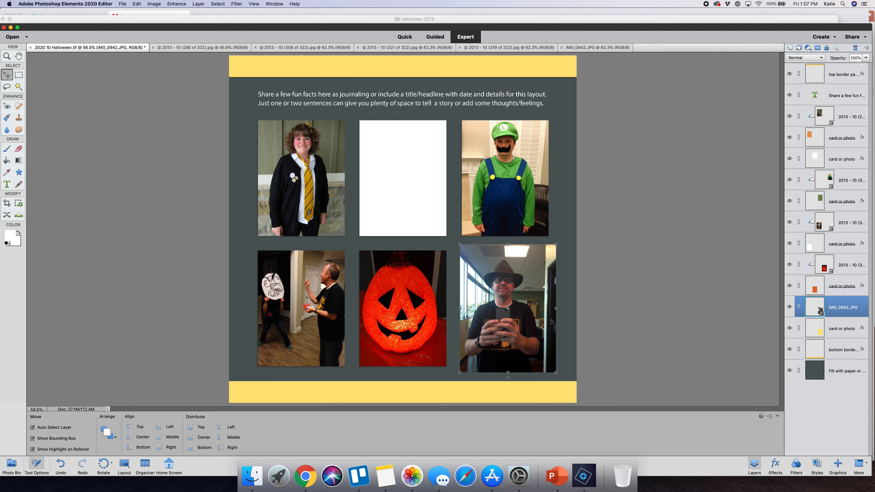
drag(552, 322, 529, 312)
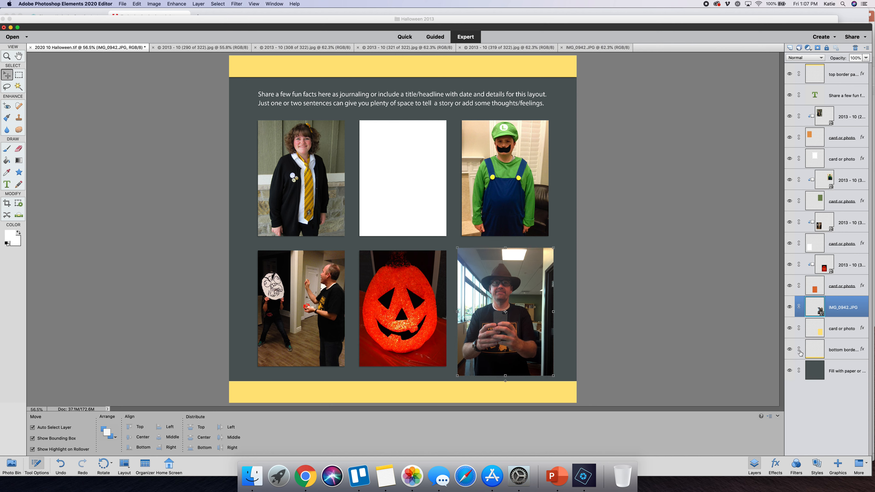
- Clip the brown-hat photo to the yellow card and enlarge it to about 111.04% within the frame
right_click(841, 307)
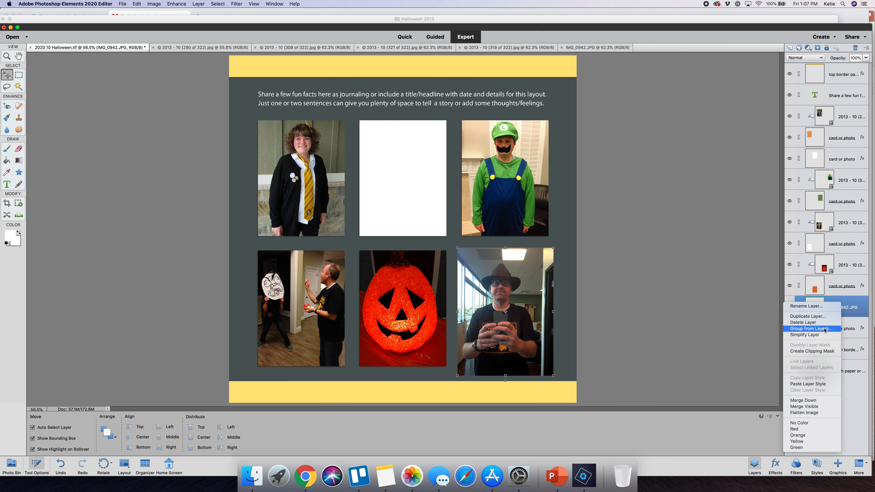
click(820, 352)
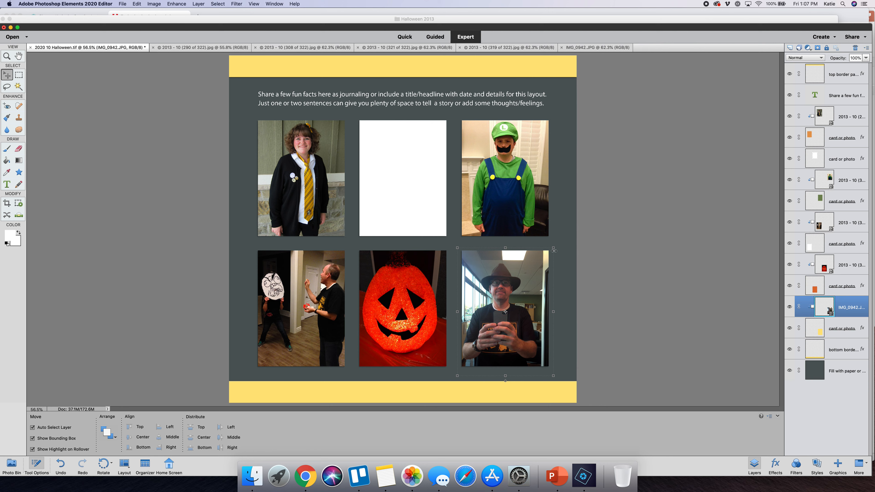
drag(553, 251, 567, 235)
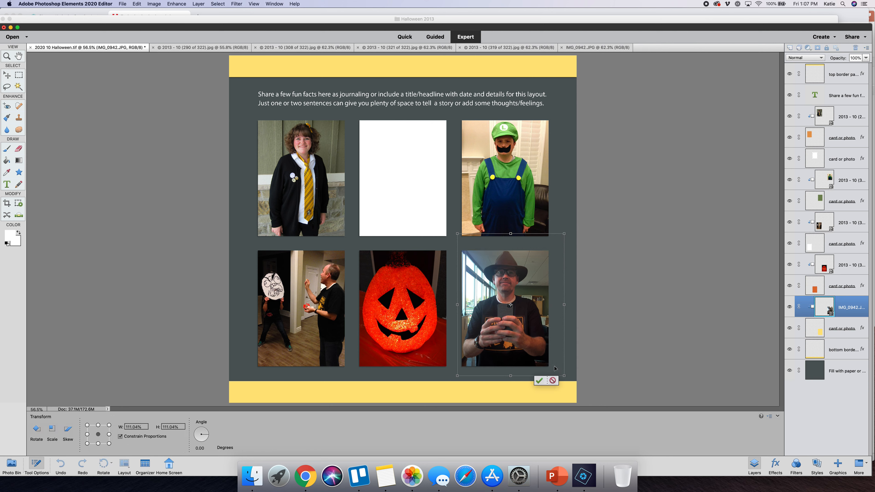
click(539, 383)
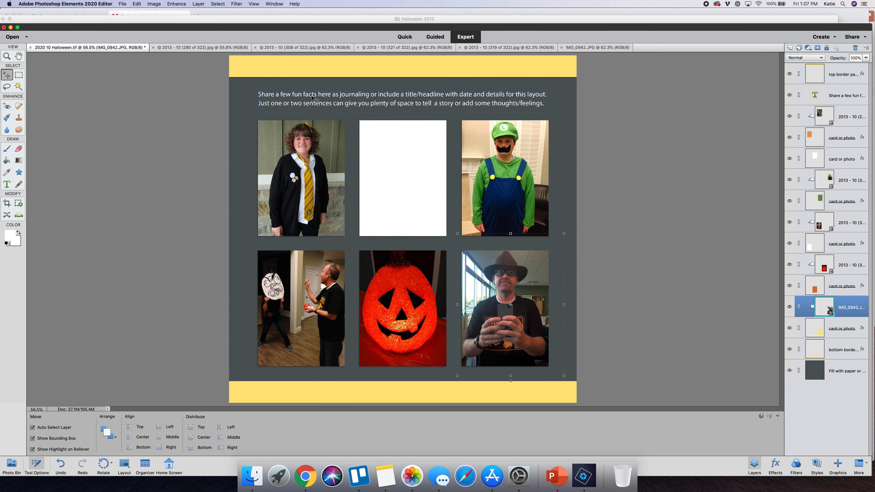
- Switch to Finder and open KTCL HF 3x4 costumes.jpg from the KTCL Halloween Fun Pocket Cards folder in Adobe Photoshop Elements Editor
click(252, 475)
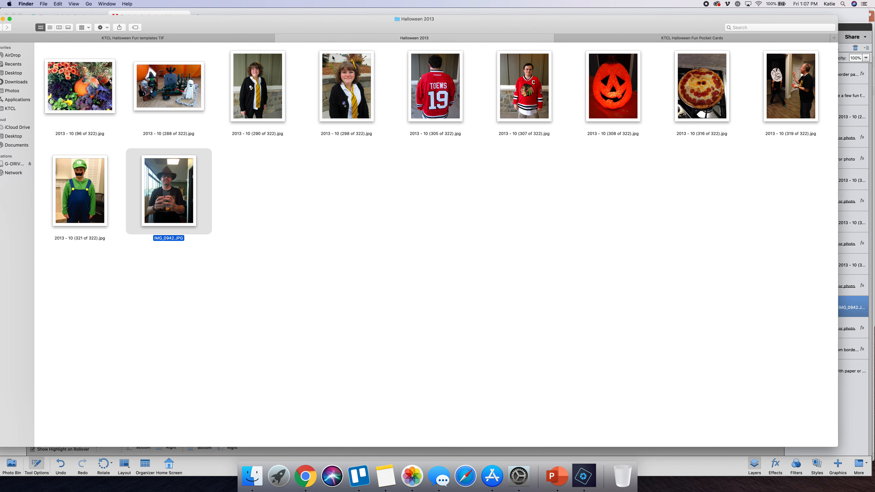
click(632, 40)
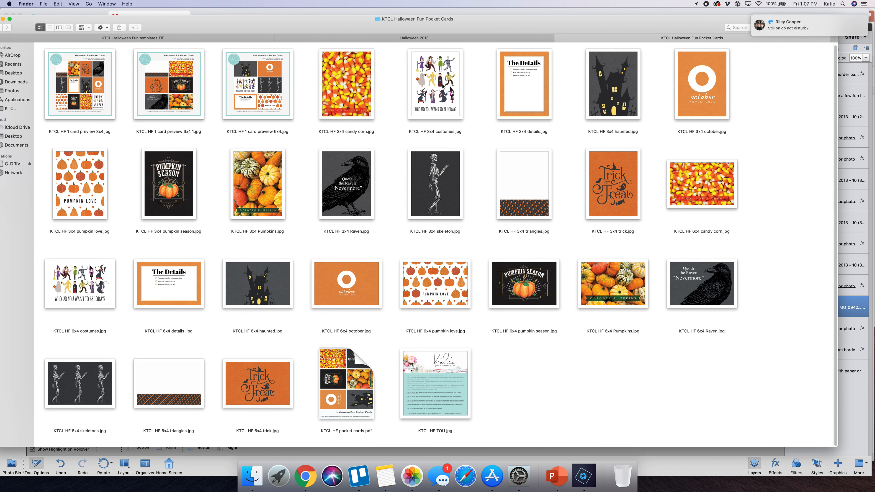
click(853, 31)
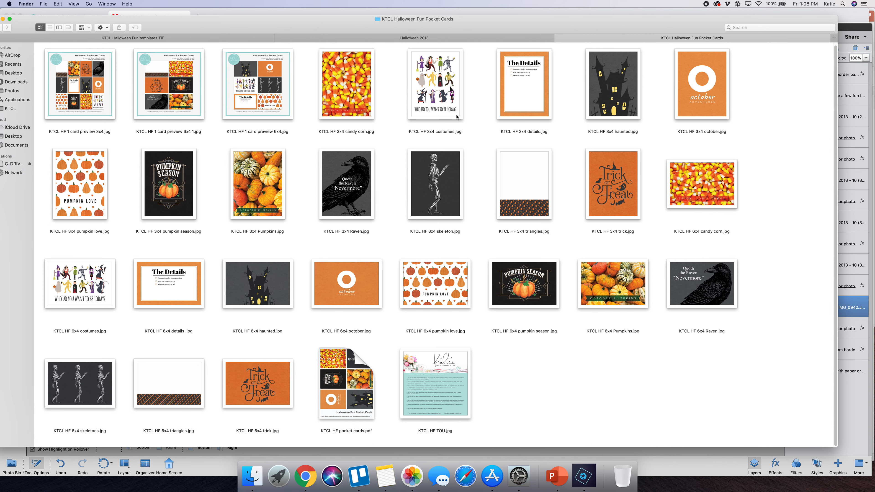
right_click(433, 81)
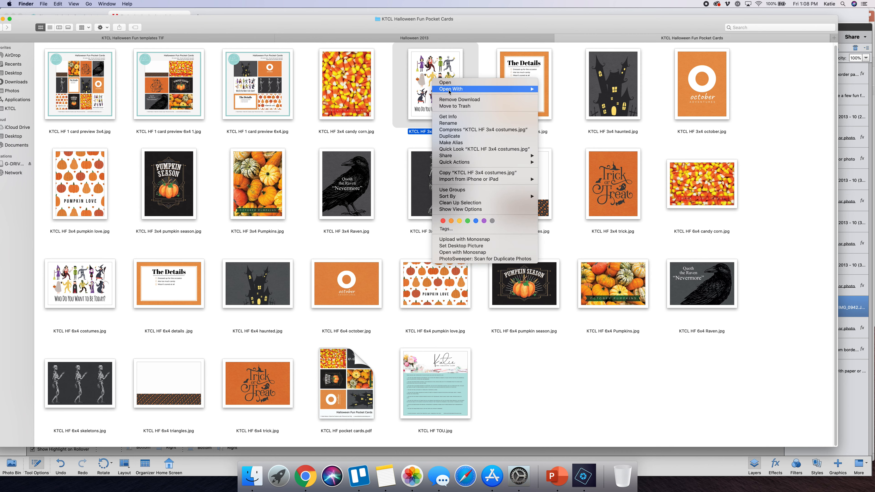
mouse_move(510, 88)
click(579, 130)
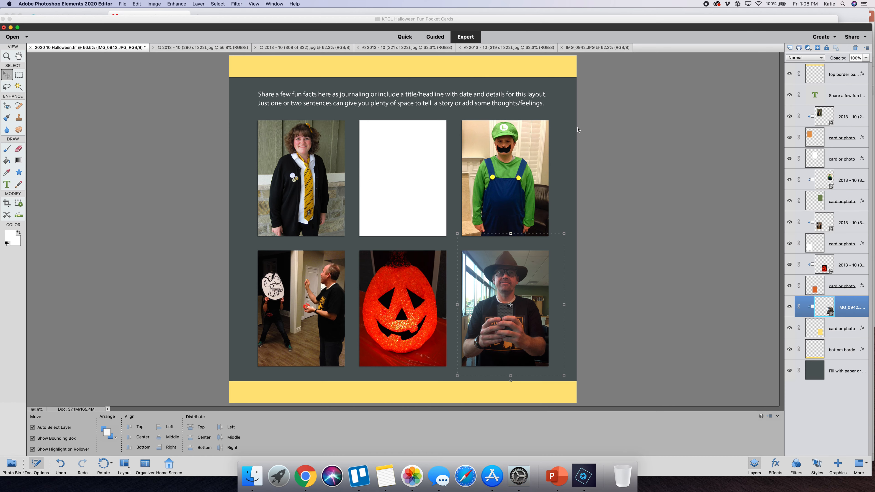
- Return to the 2020 10 Halloween.tif layout and place the costumes card directly above the white card, aligned to cover it
click(11, 465)
click(50, 444)
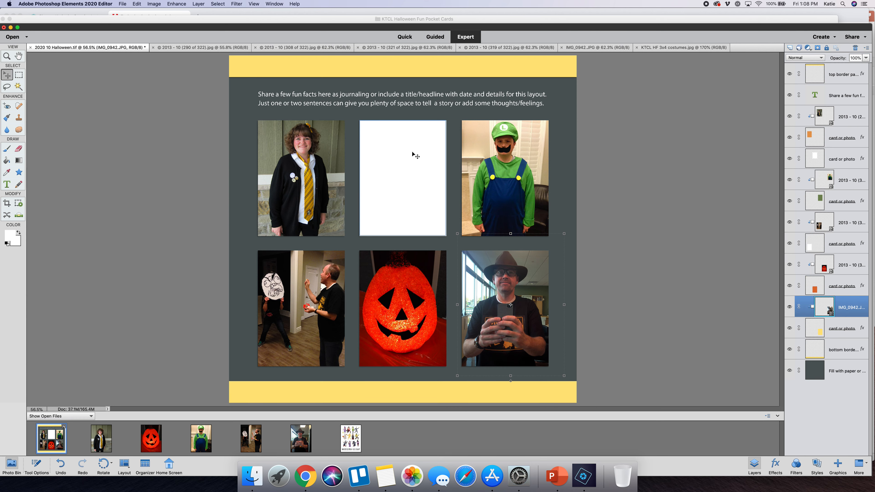
click(415, 155)
drag(360, 447, 408, 163)
drag(418, 261, 417, 210)
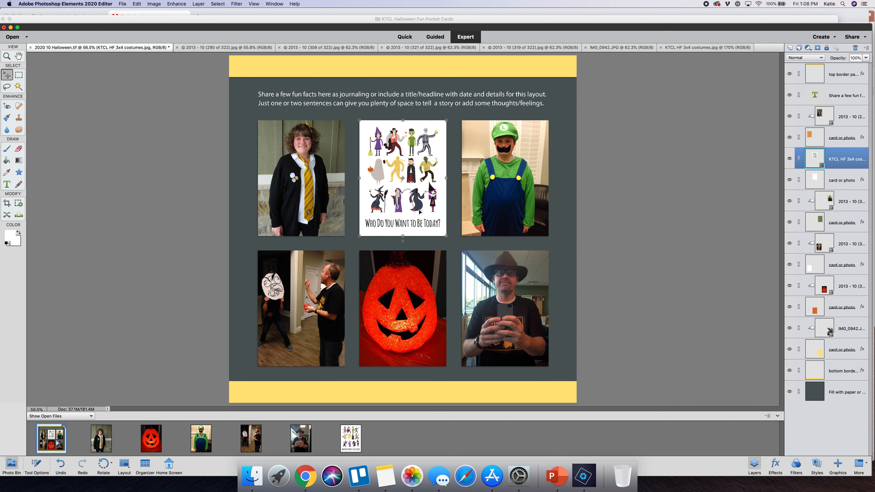
- Clip the costumes card layer to the white card beneath it and deselect the layer
right_click(840, 158)
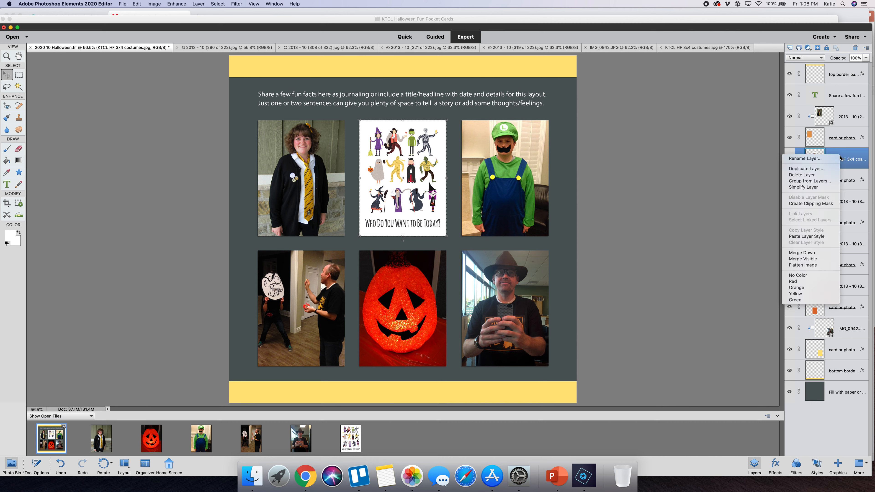
click(812, 204)
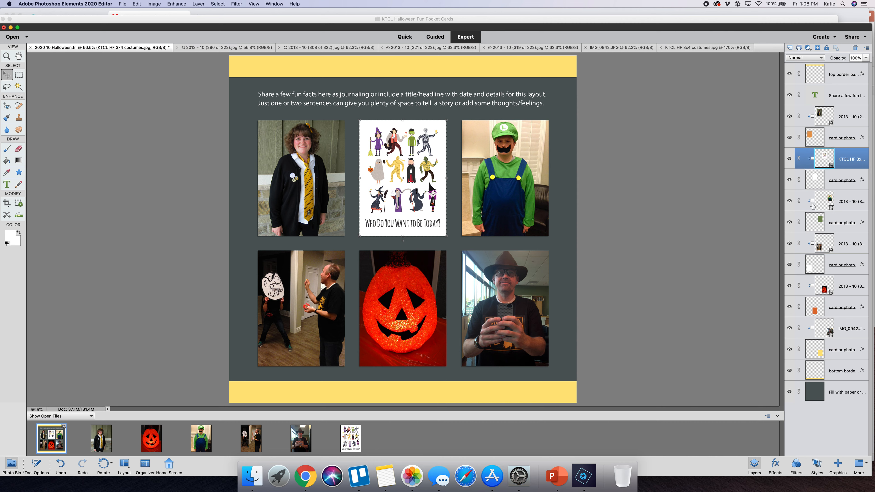
click(704, 177)
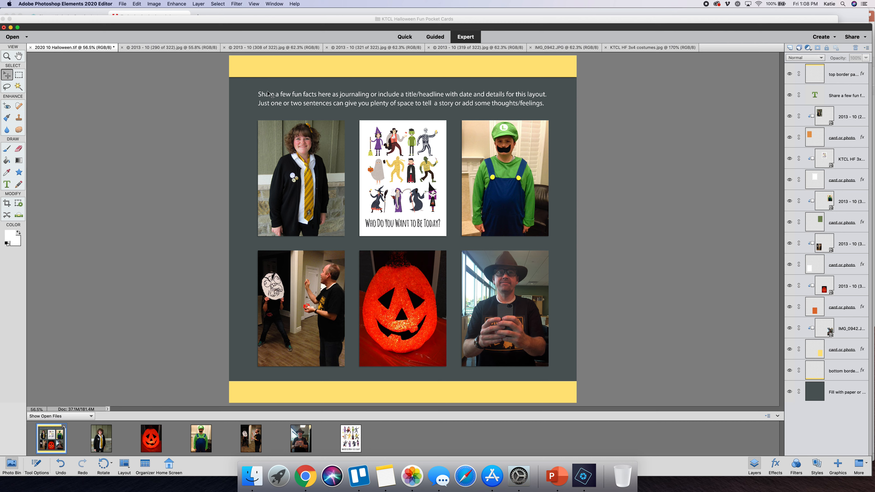
- Save the layout to the Desktop as layered TIFF 2020 10 Halloween.tif with LZW image compression, replacing the existing file
click(122, 4)
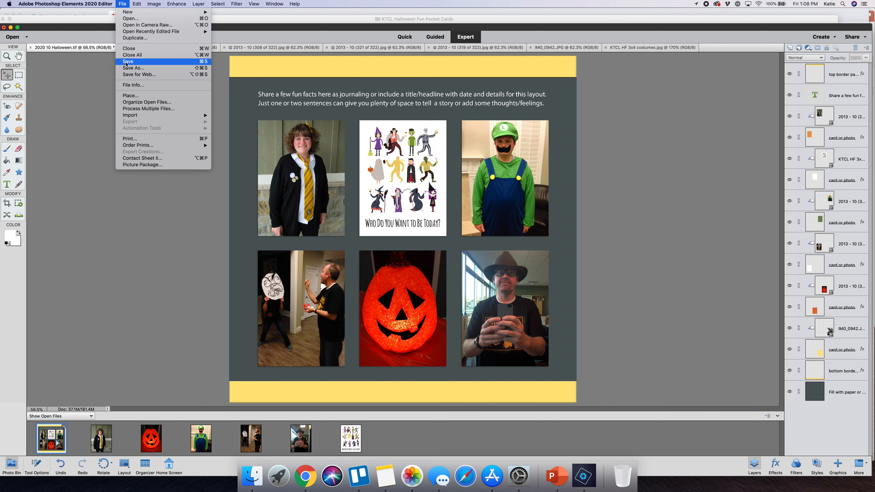
click(130, 69)
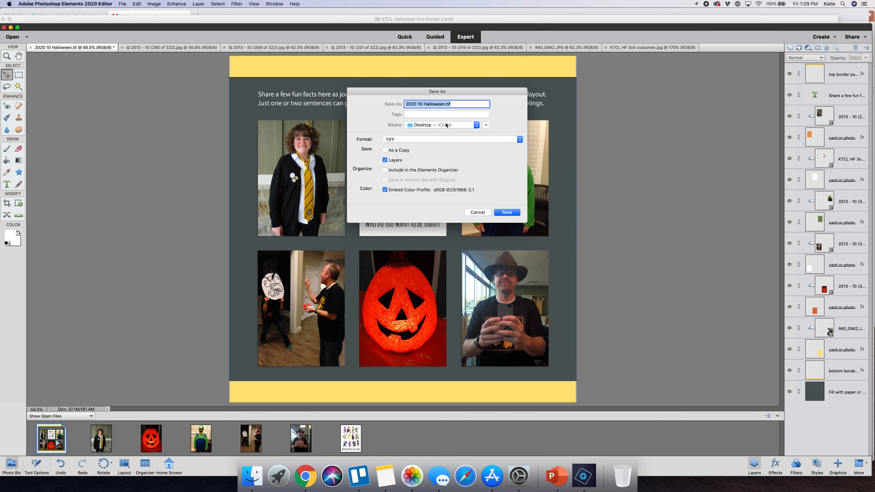
click(513, 214)
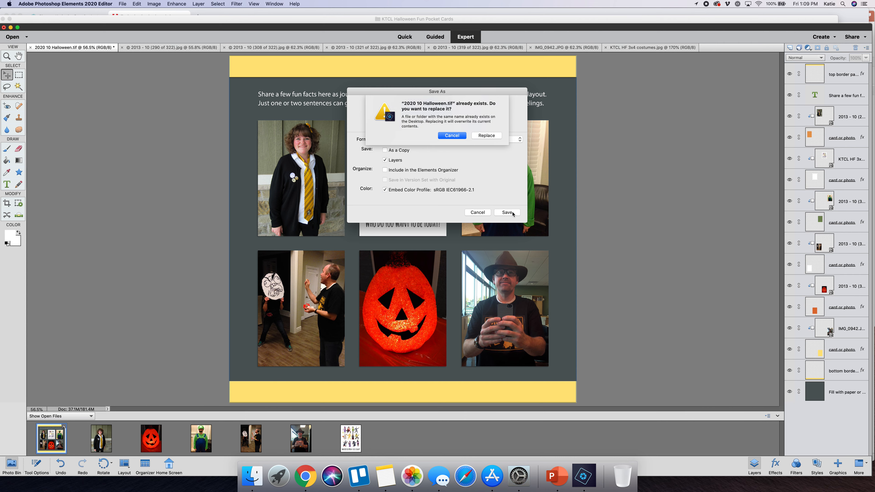
click(495, 136)
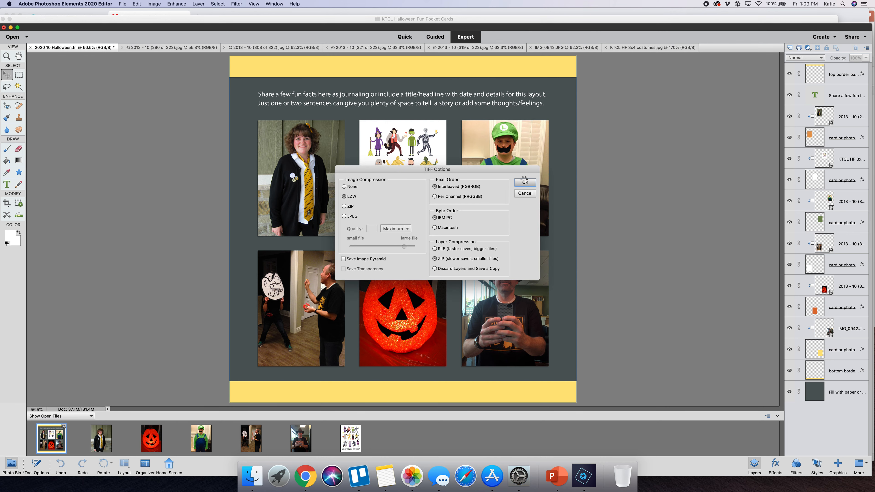
click(525, 182)
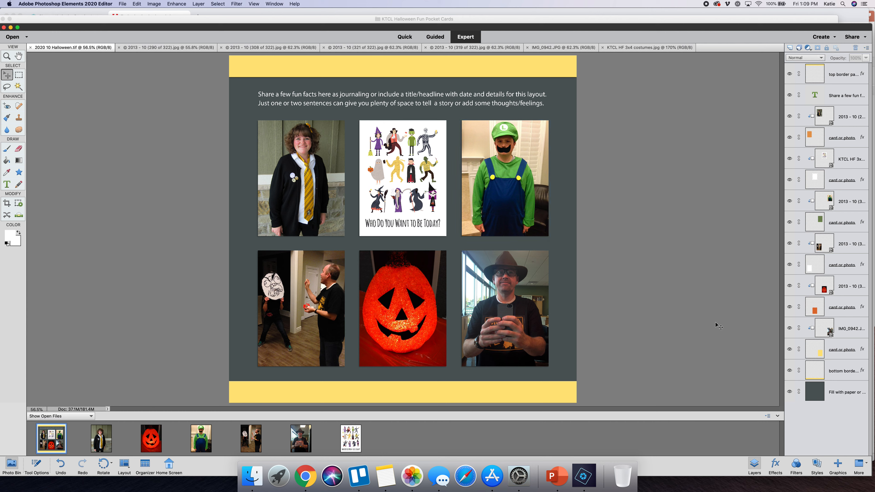
- Close all the opened source photos and the costumes card, keeping only the 2020 10 Halloween.tif layout open
right_click(101, 438)
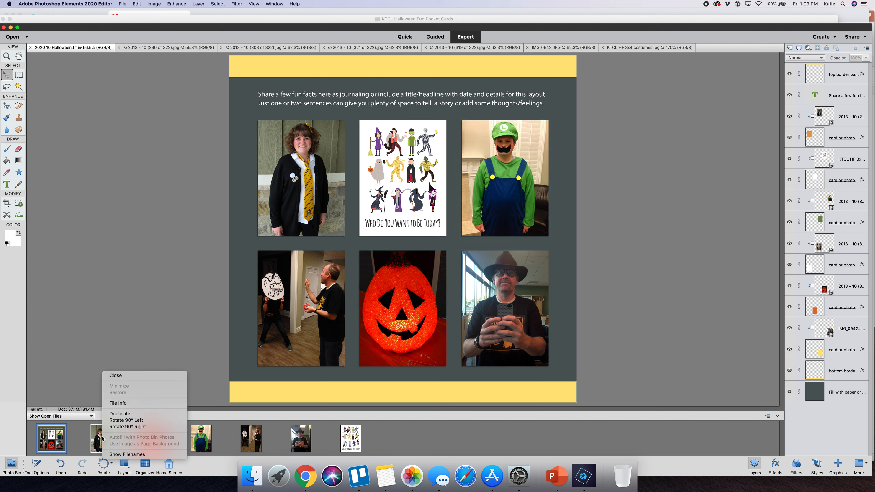
click(127, 376)
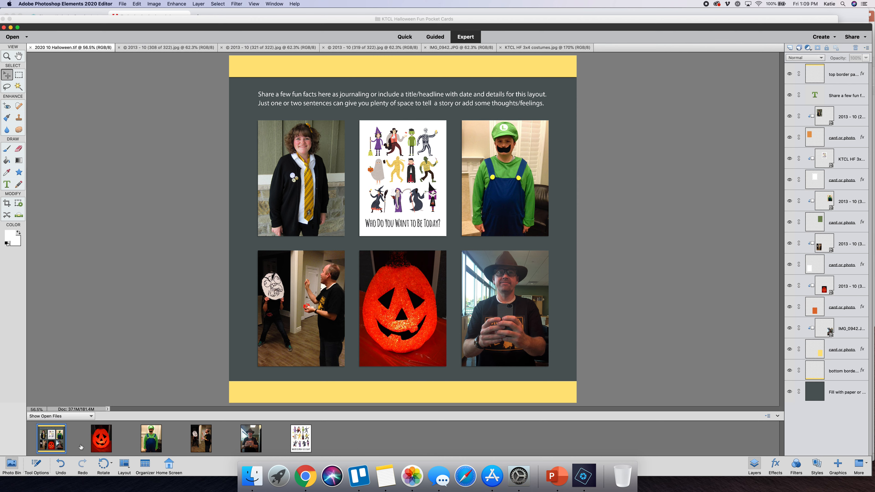
click(106, 437)
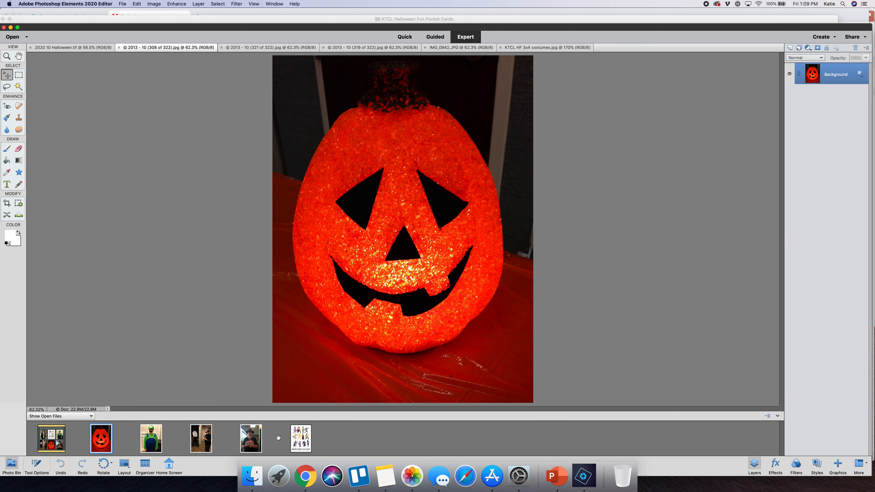
right_click(295, 438)
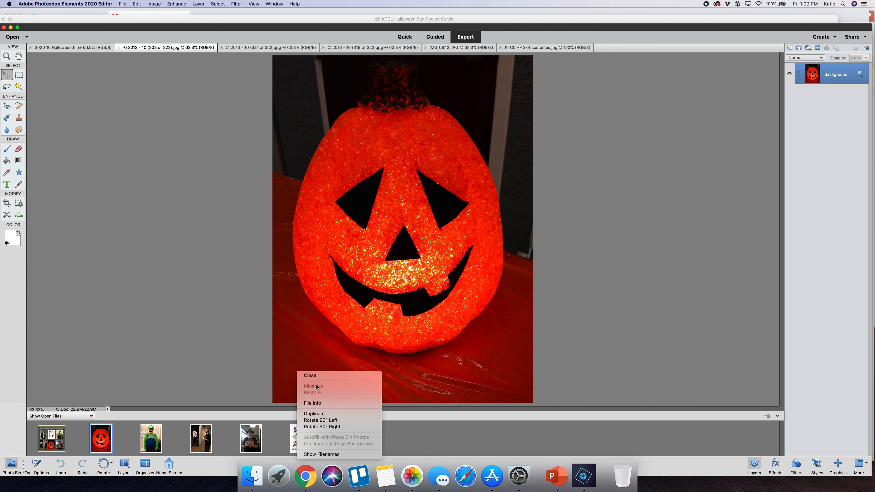
click(320, 377)
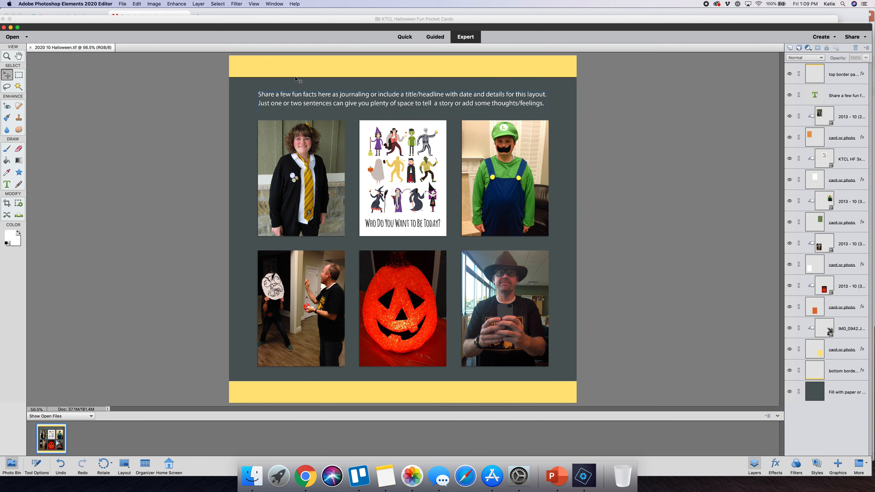
- Switch to Finder and open KTCL HF black solid.jpg from the Desktop's KTCL Halloween Fun Papers folder in Adobe Photoshop Elements Editor
click(253, 476)
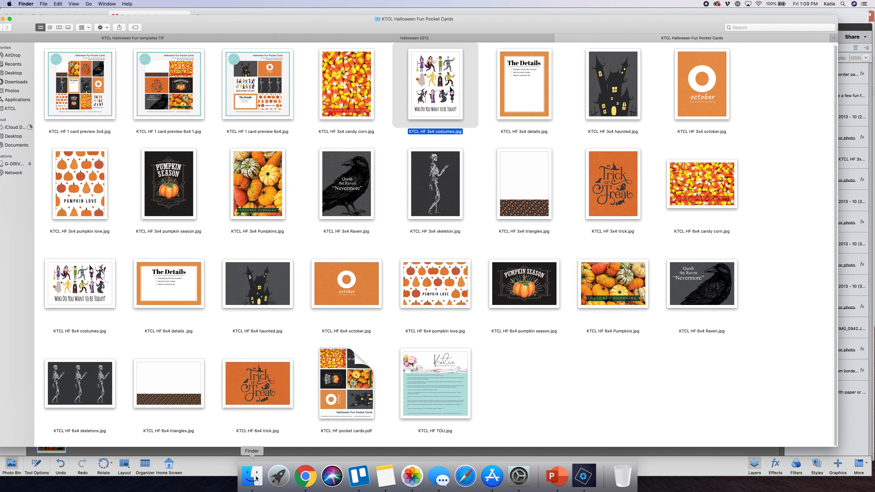
drag(36, 23, 61, 19)
click(39, 70)
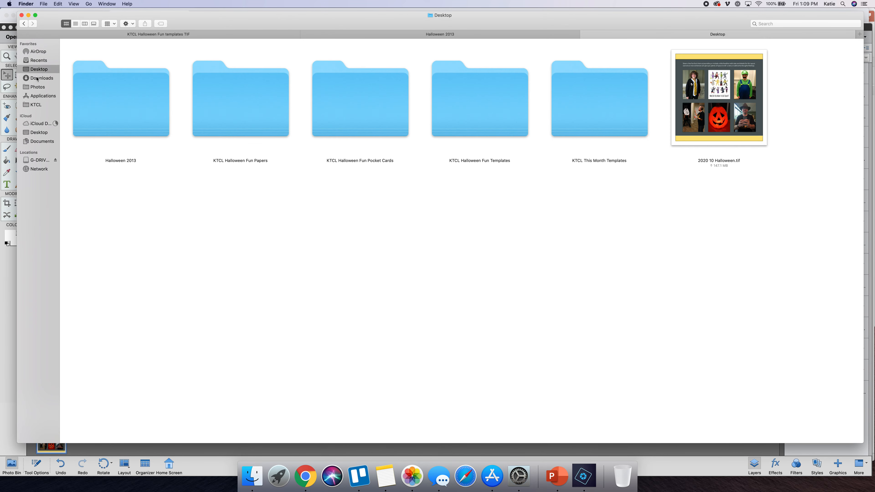
double_click(253, 100)
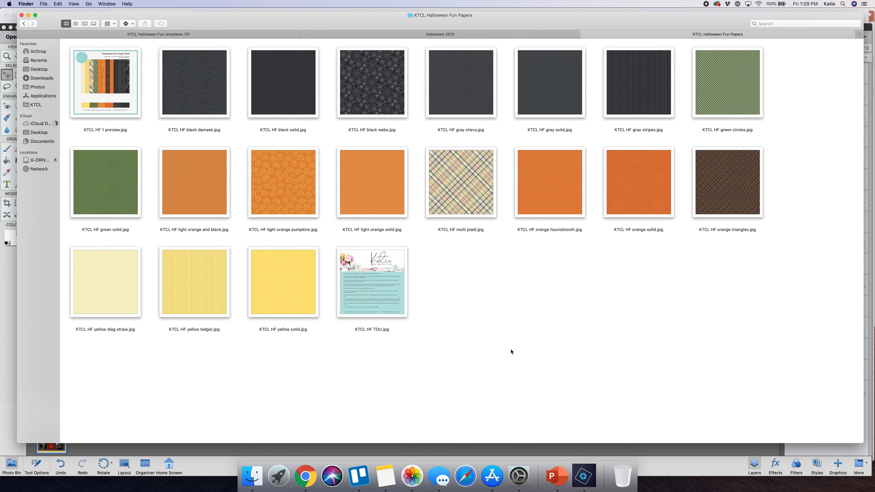
click(280, 94)
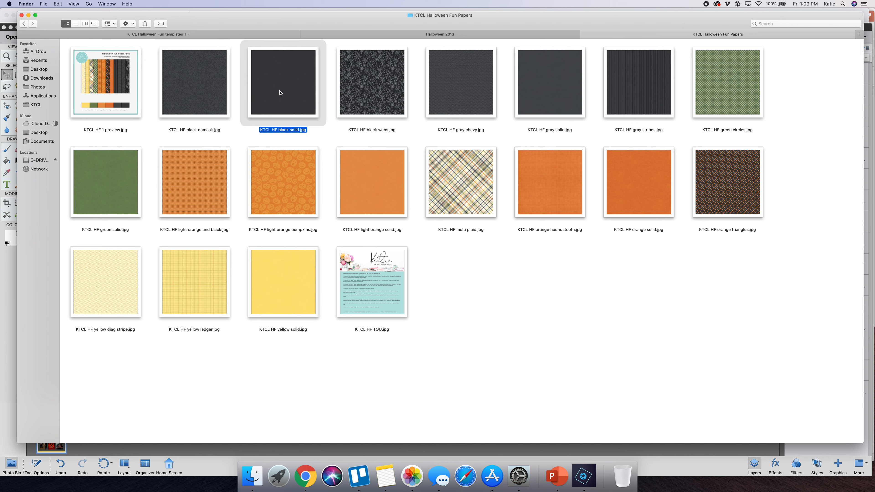
right_click(280, 93)
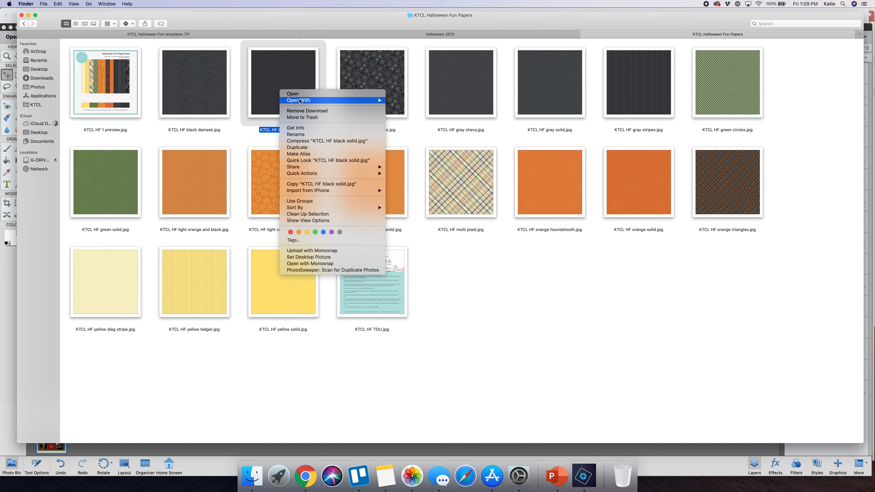
mouse_move(300, 101)
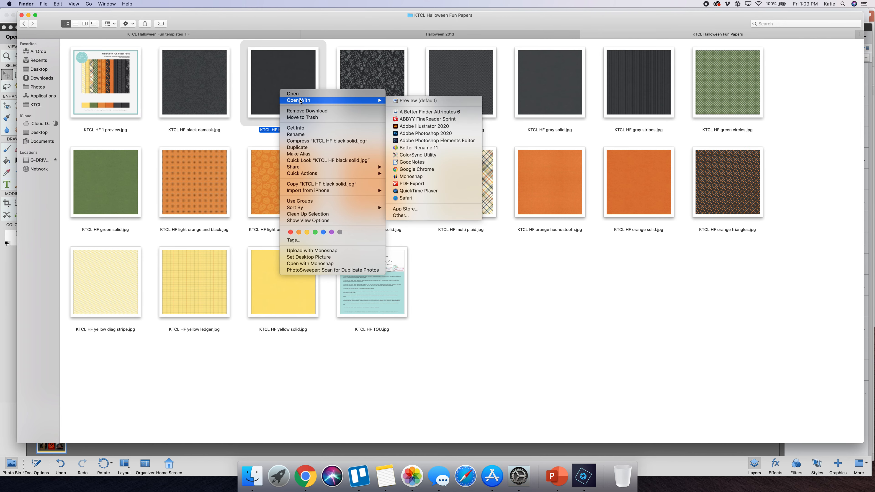
click(470, 141)
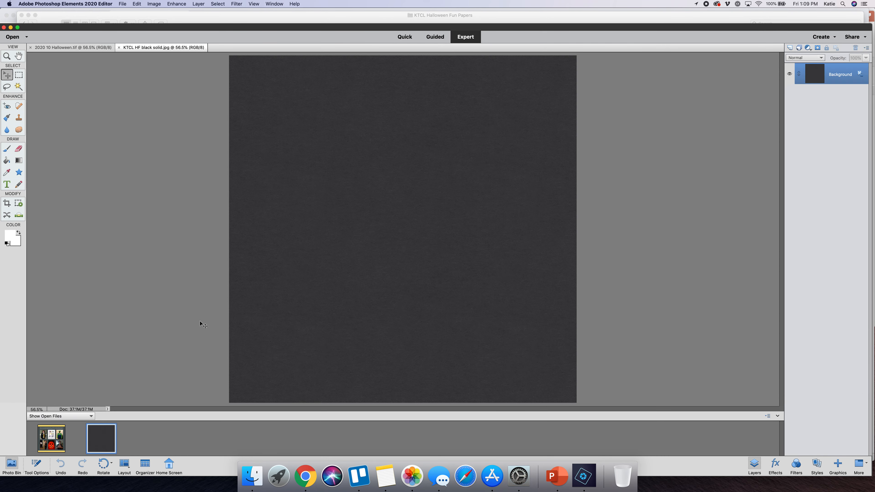
- Return to the layout and add the black solid paper directly above the background fill layer, covering the whole page
click(53, 436)
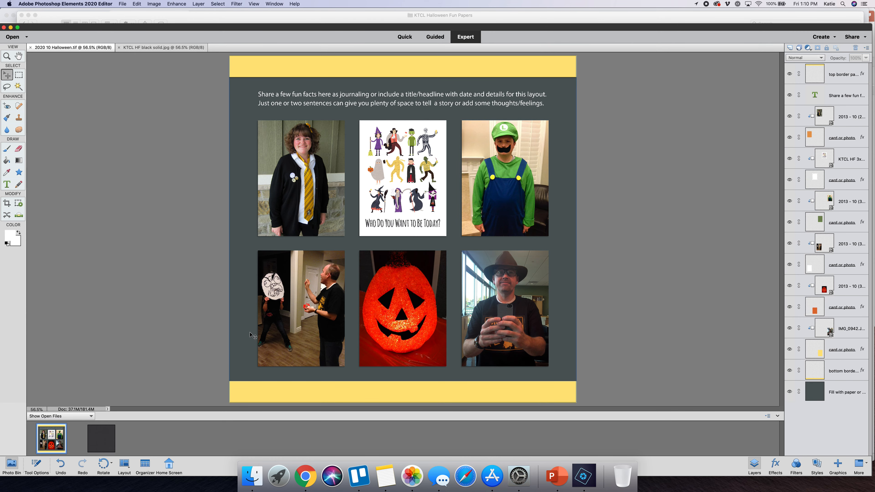
drag(106, 442, 282, 113)
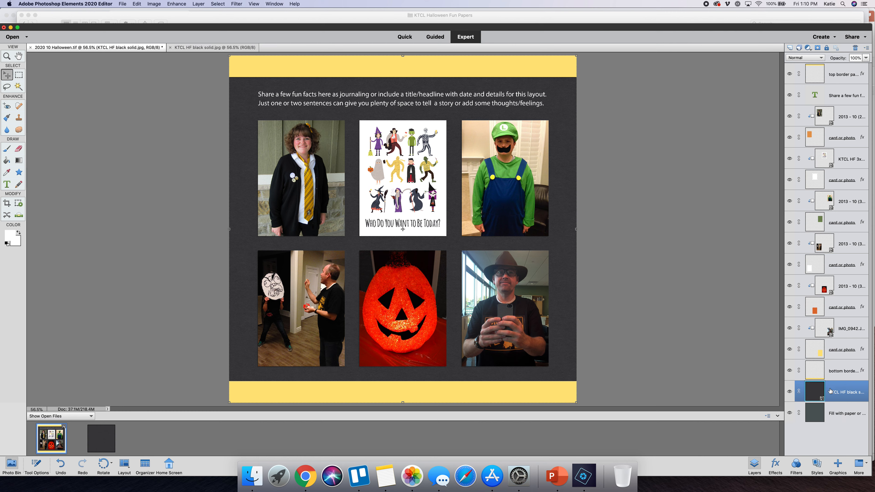
click(678, 215)
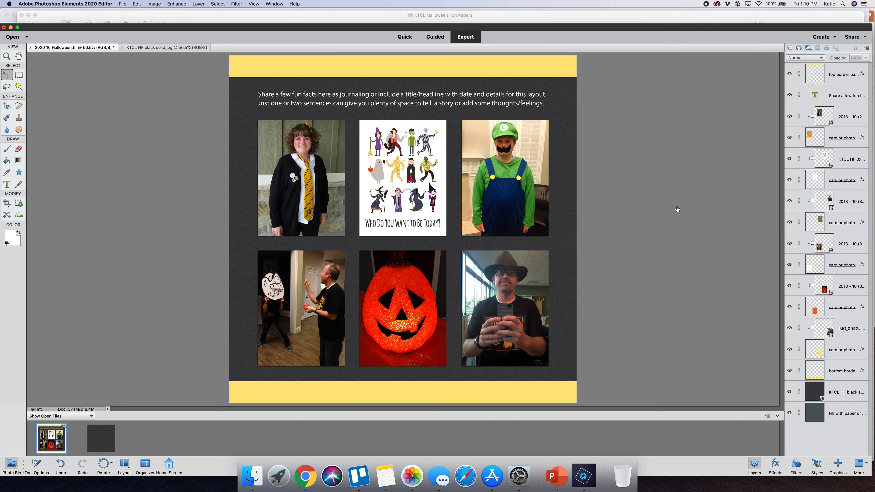
- Open KTCL HF light orange pumpkins.jpg from Finder in Adobe Photoshop Elements Editor and add it to the layout directly above the top border paper
click(395, 69)
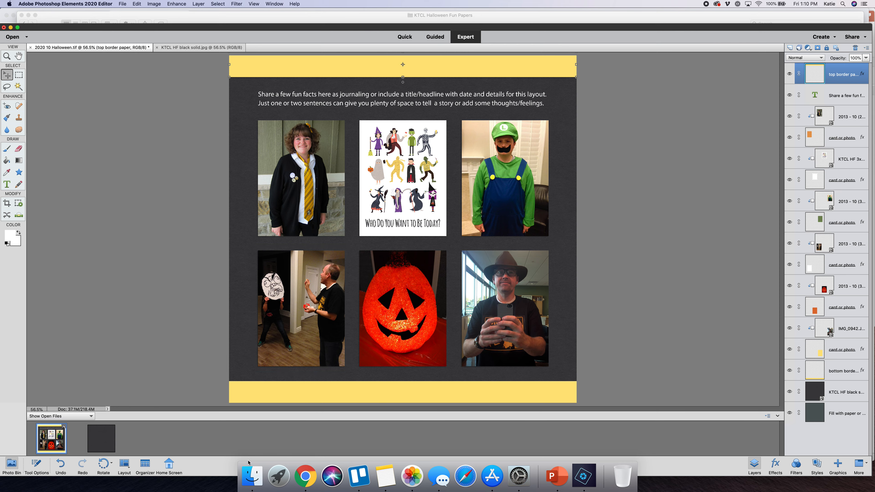
click(252, 477)
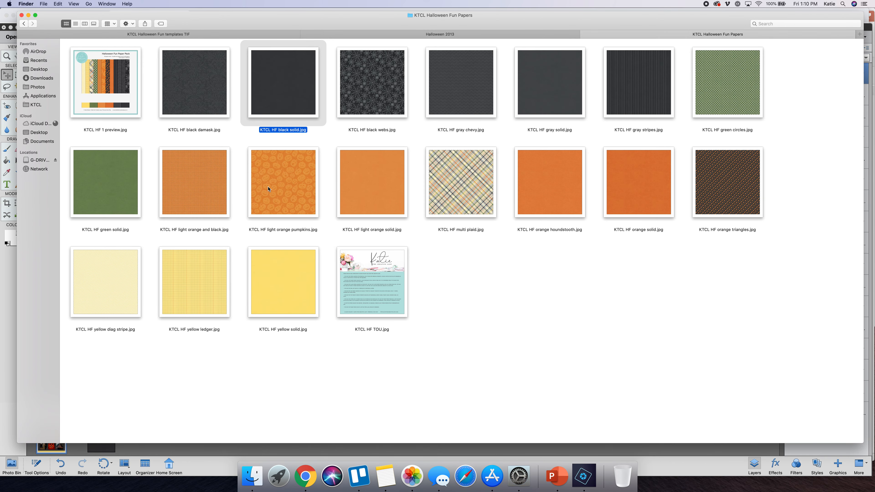
click(282, 187)
right_click(281, 187)
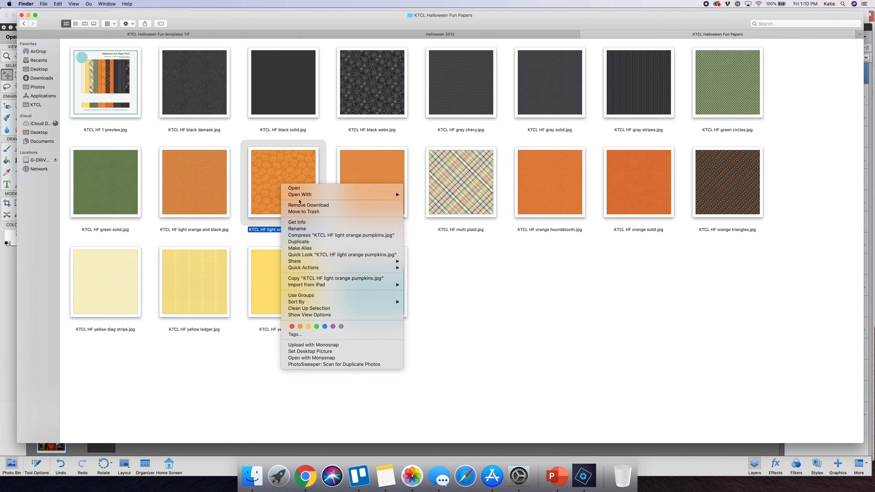
mouse_move(379, 195)
click(450, 236)
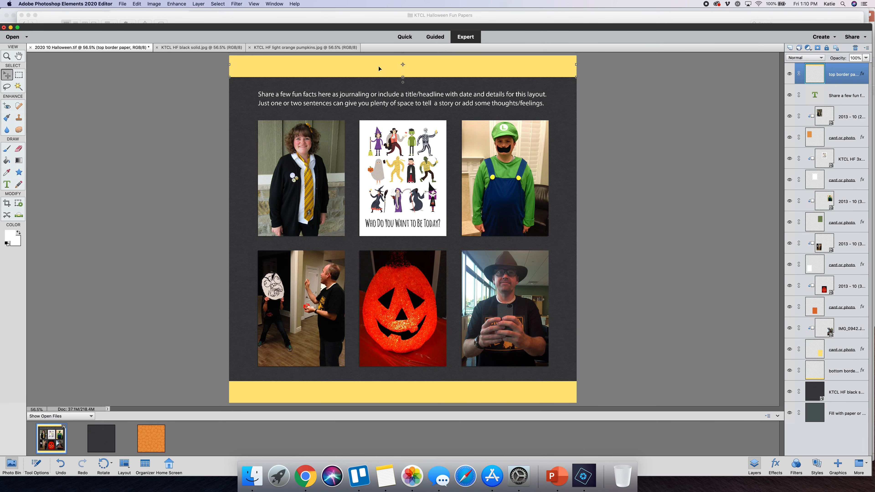
drag(153, 444, 340, 87)
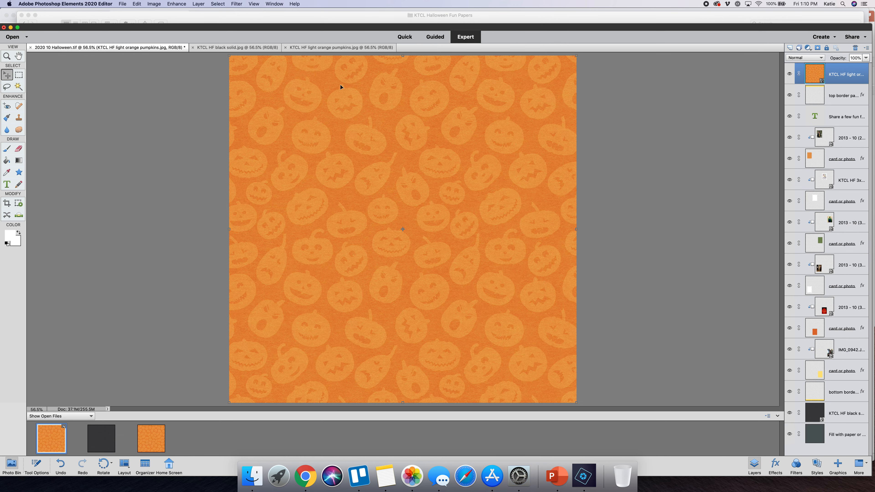
- Clip the light orange pumpkins paper to the top border paper with a clipping mask and deselect the layer
right_click(846, 72)
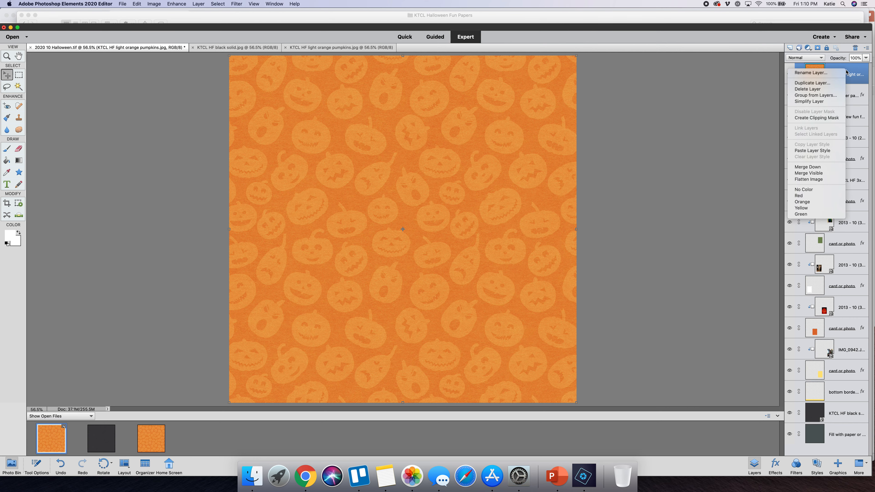
click(817, 117)
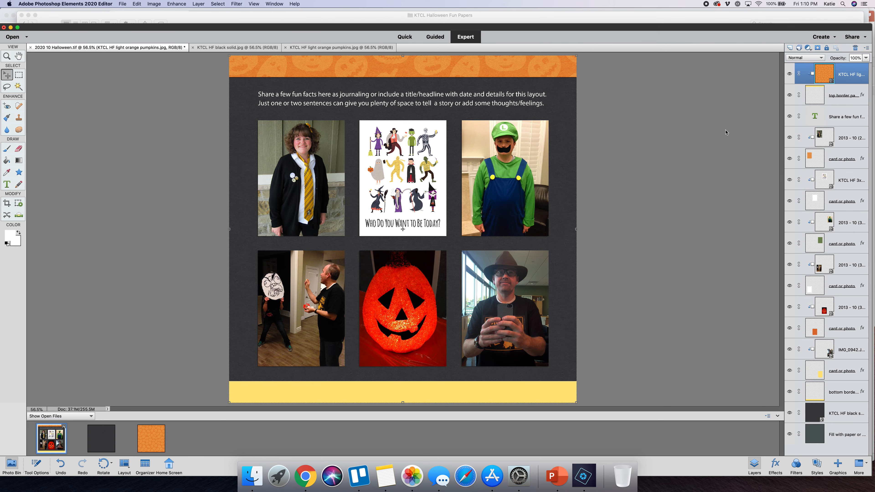
click(717, 133)
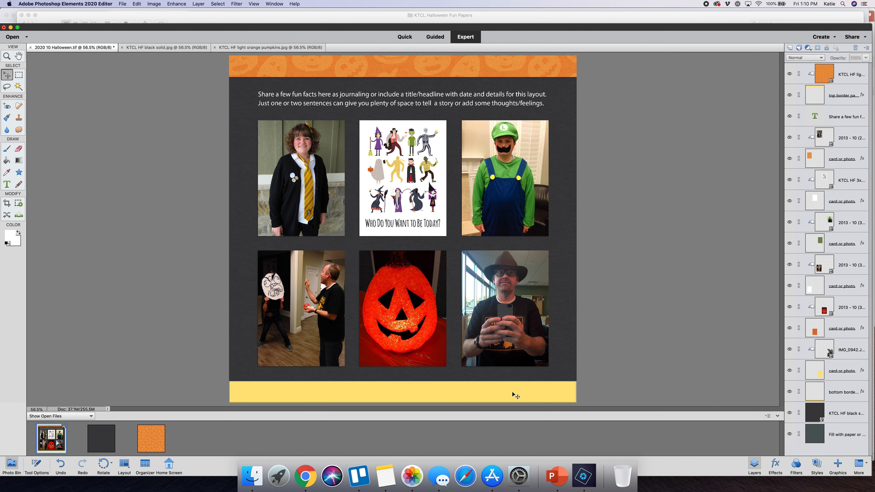
- Duplicate the light orange pumpkins layer, move the copy directly above the bottom border paper, and clip it to that border
click(440, 393)
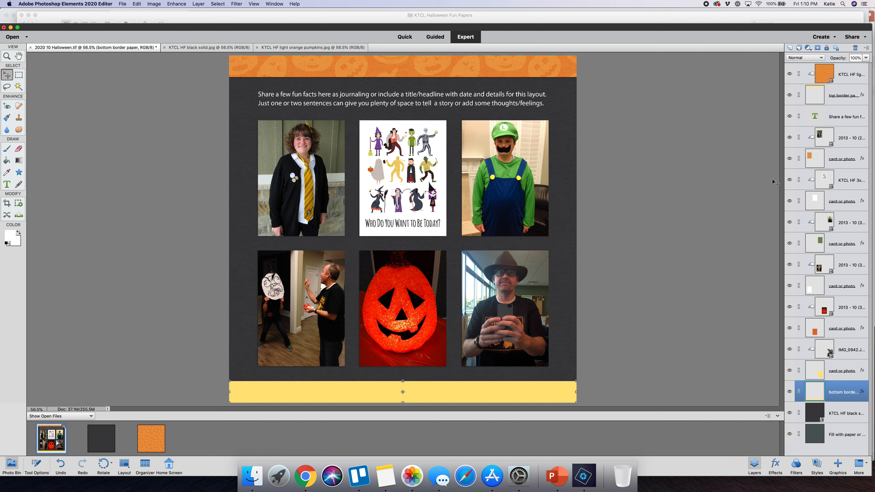
right_click(845, 72)
click(821, 82)
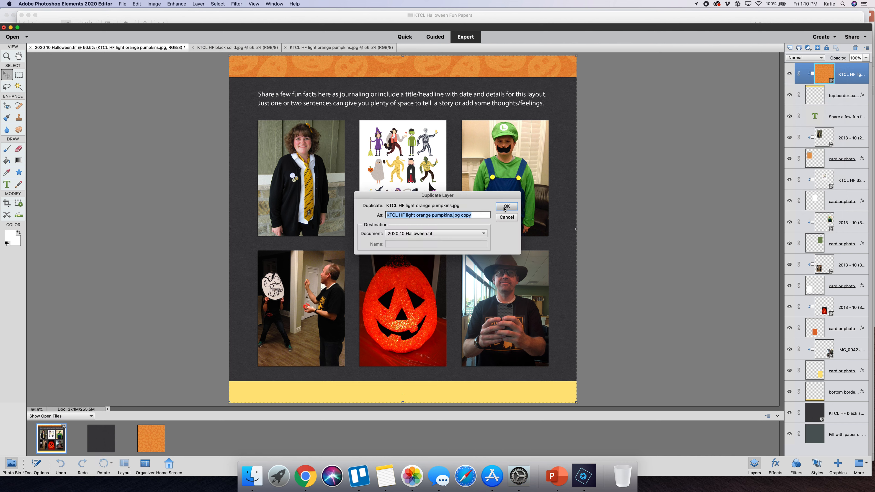
click(504, 207)
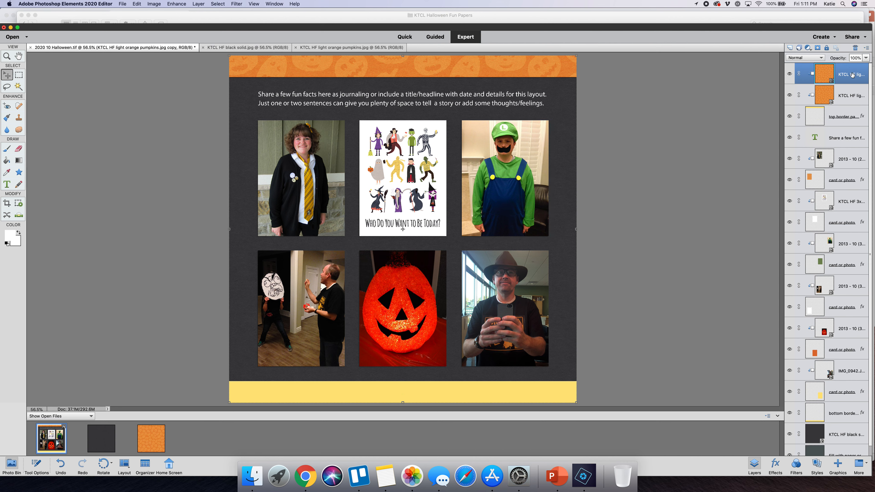
drag(843, 73, 800, 401)
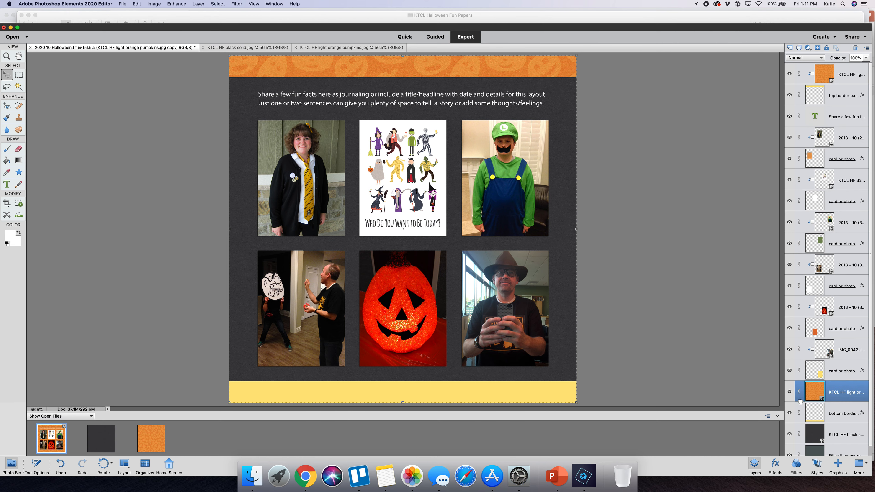
right_click(839, 388)
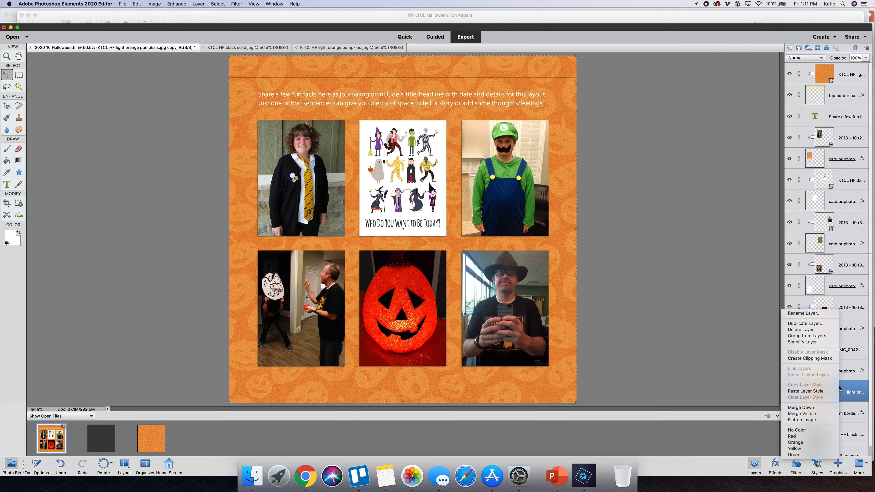
click(815, 359)
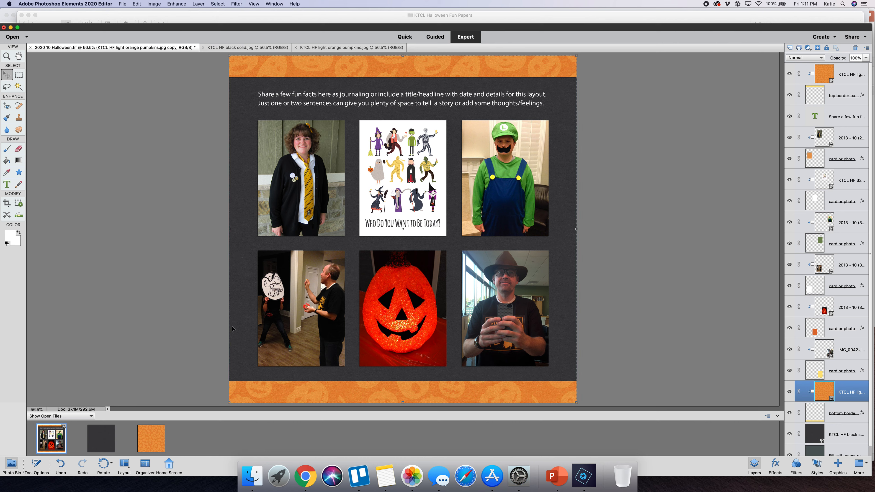
- Switch to Finder and open KTCL HF gray chevy.jpg in Adobe Photoshop Elements Editor
click(252, 477)
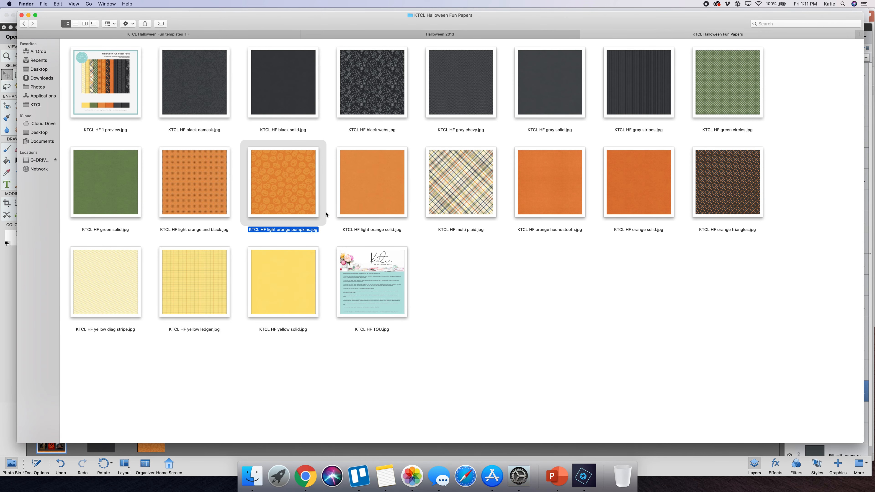
click(455, 102)
right_click(457, 100)
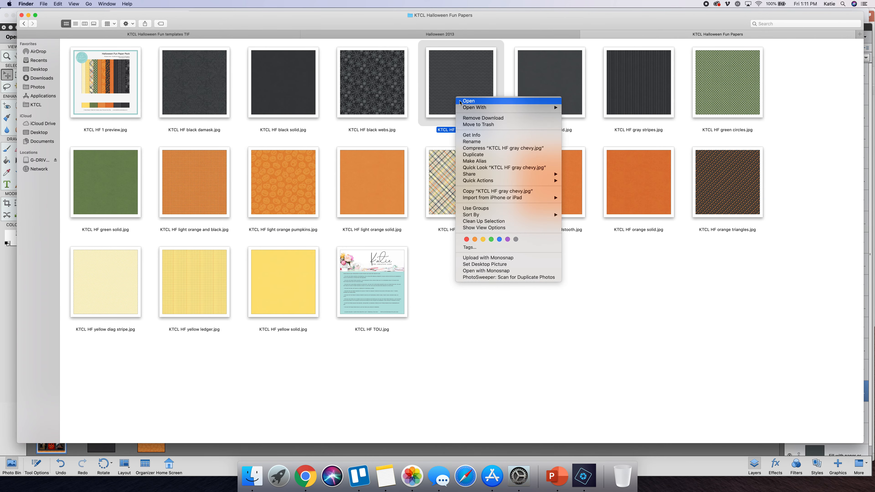
mouse_move(474, 111)
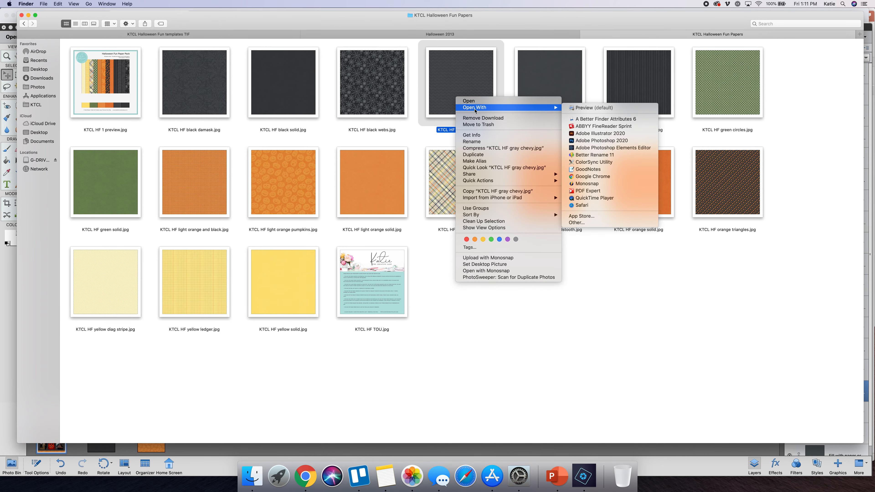
click(611, 148)
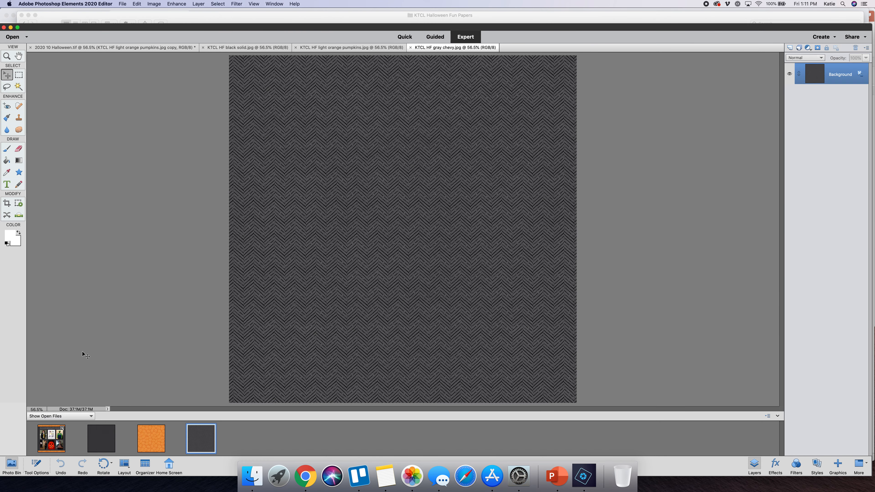
- Return to the 2020 10 Halloween.tif layout and add the gray chevy paper directly above the black solid layer
click(61, 445)
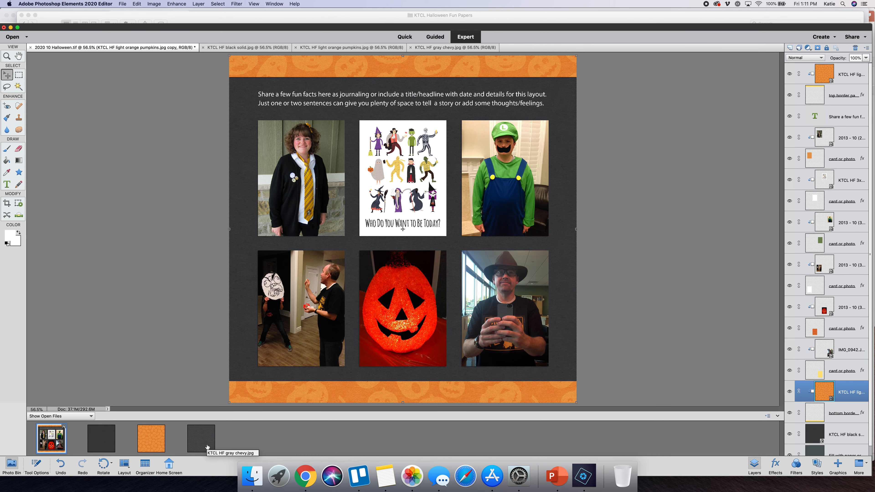
click(842, 434)
drag(212, 433, 255, 146)
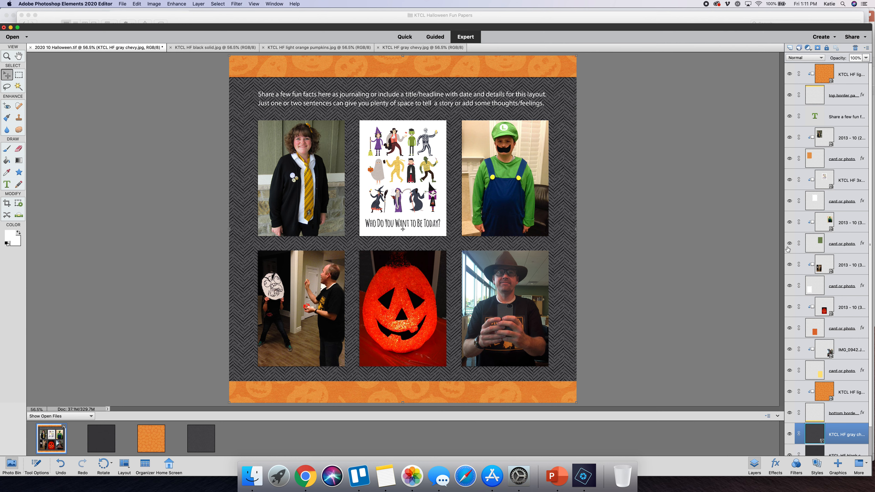
- Compare the gray chevy and black solid backgrounds by hiding and showing the gray chevy layer, leaving it visible and deselected
scroll(841, 296, down, 3)
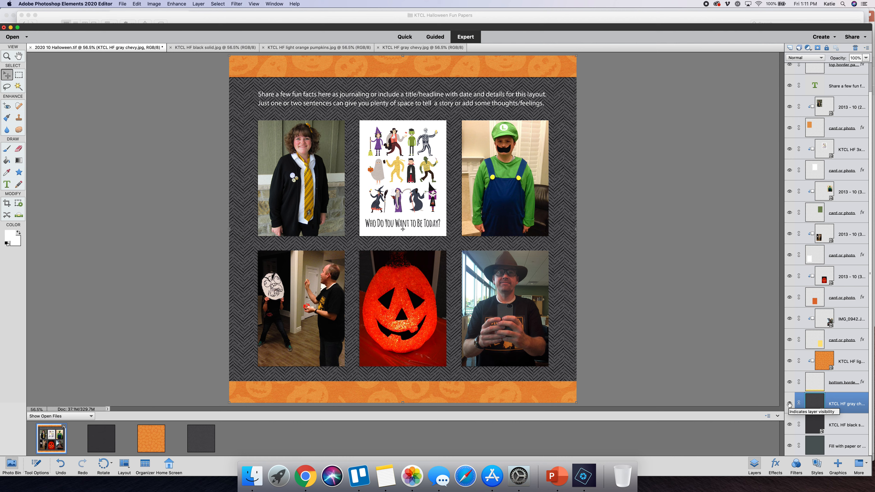
click(789, 404)
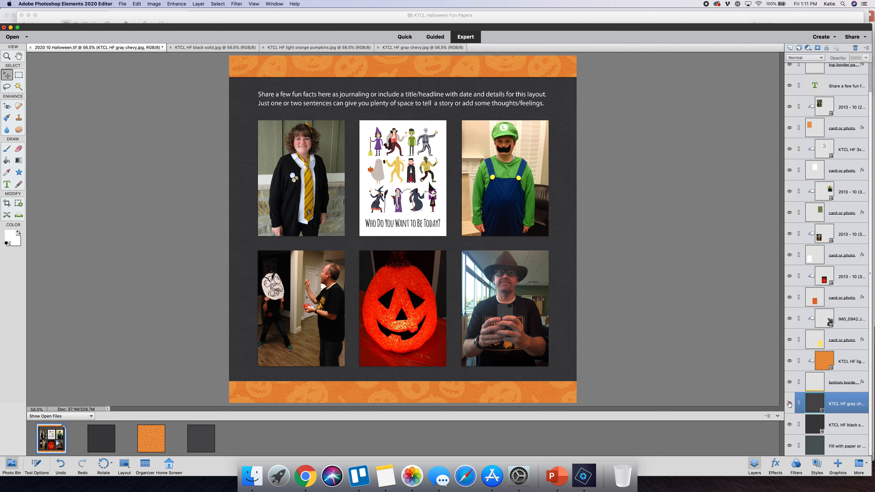
click(789, 404)
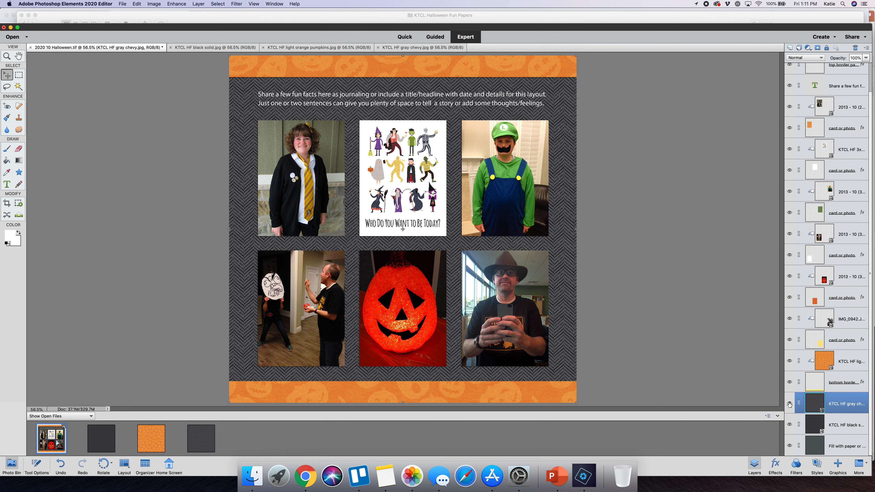
click(790, 404)
click(789, 404)
click(697, 203)
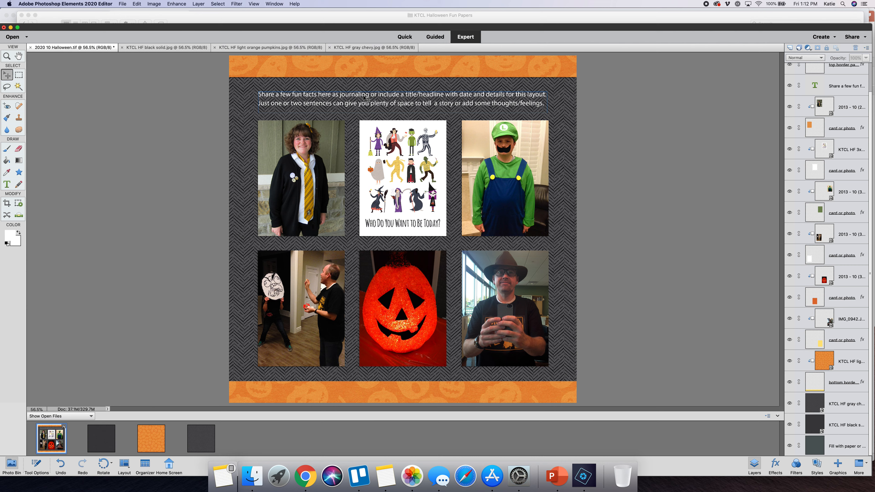
double_click(365, 98)
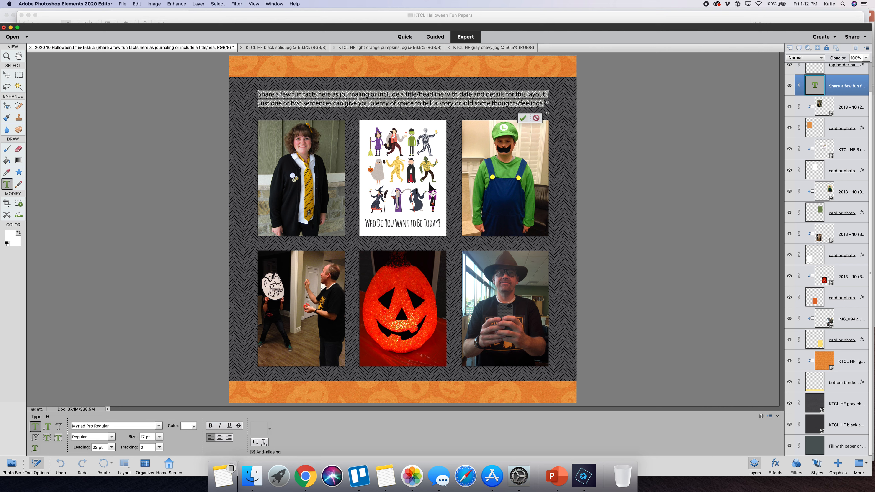
click(522, 119)
click(584, 137)
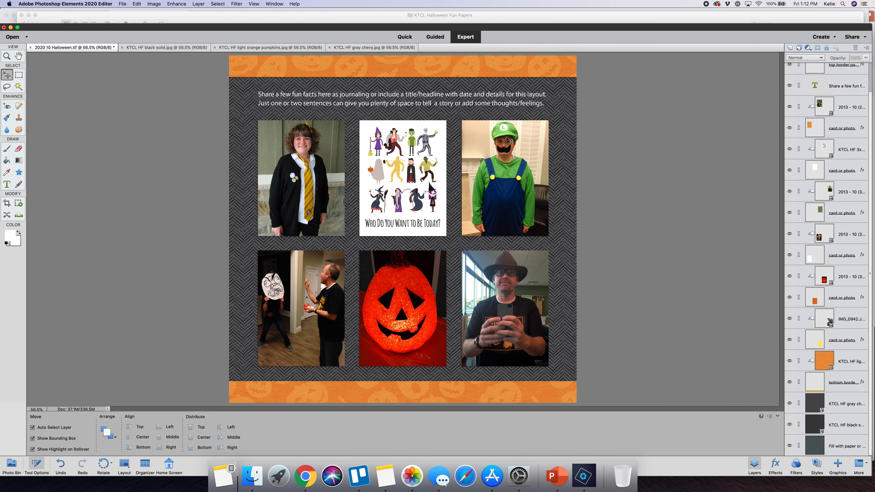
- Replace the placeholder journaling with a sentence about the girl's excitement to show her Hufflepuff pride on Halloween in a costume comfortable for school
click(365, 101)
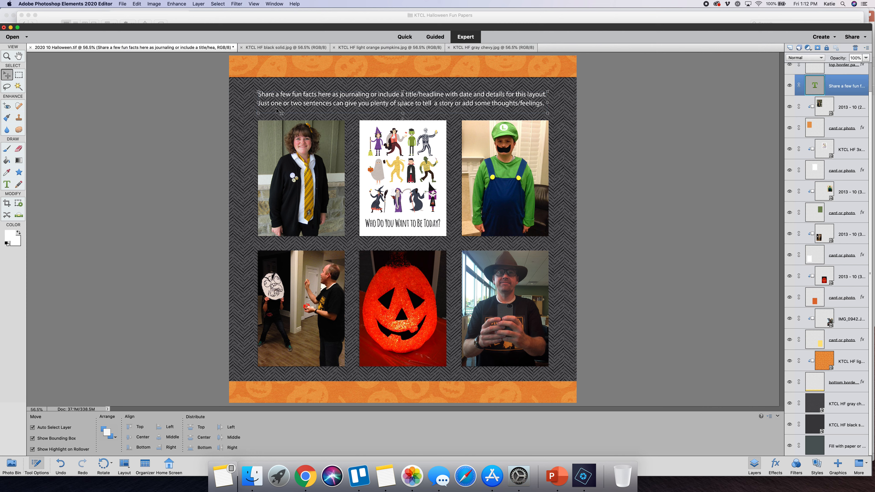
double_click(282, 98)
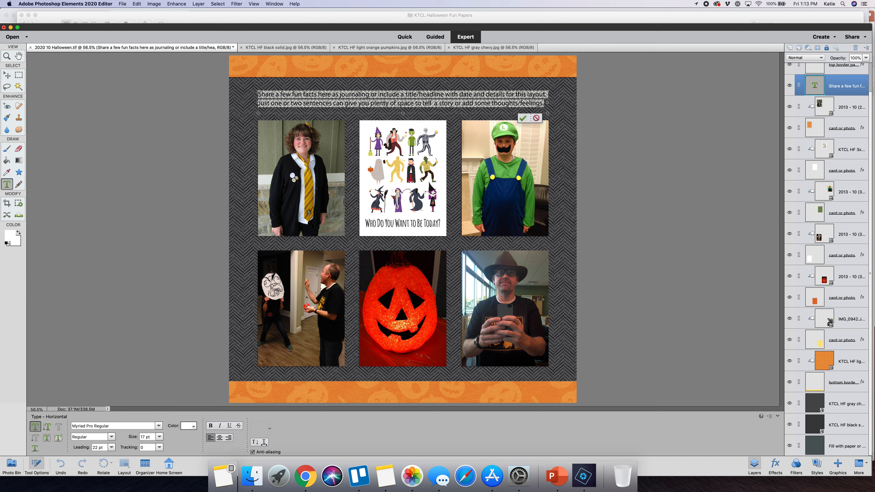
key(BackSpace)
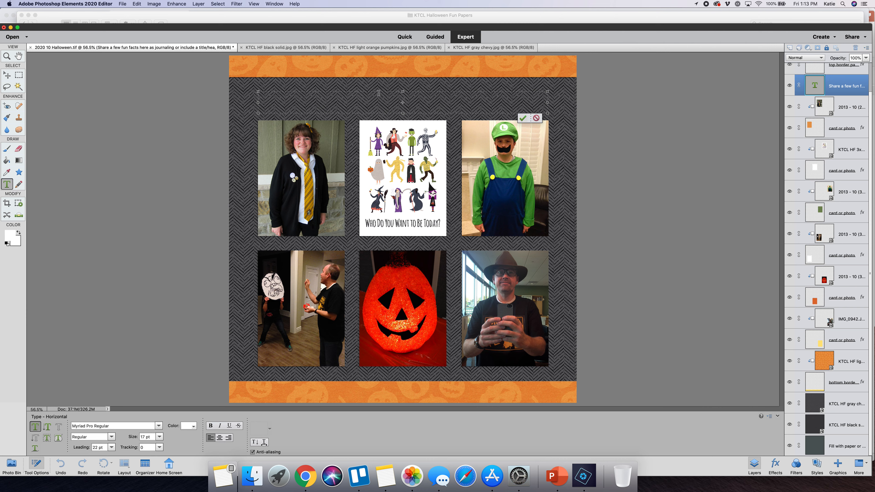
text(Riley was so excited to show her Hufflepuf)
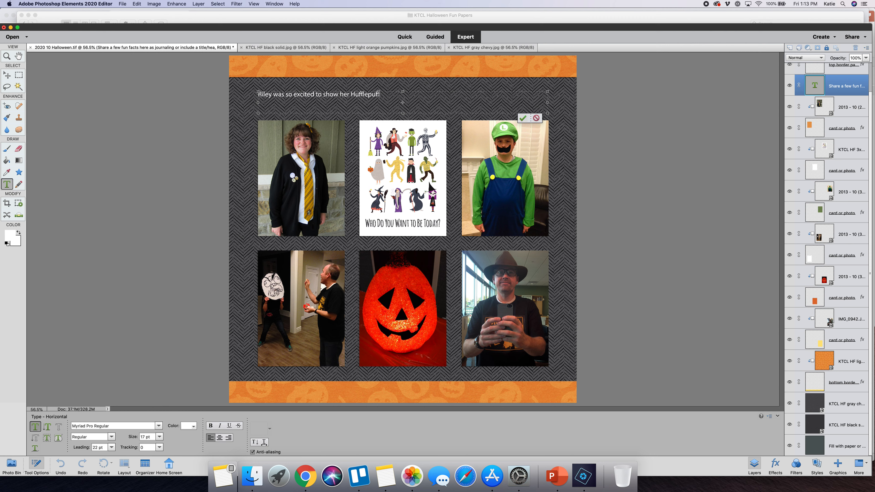
text(f pride on Halloween and it was great for h)
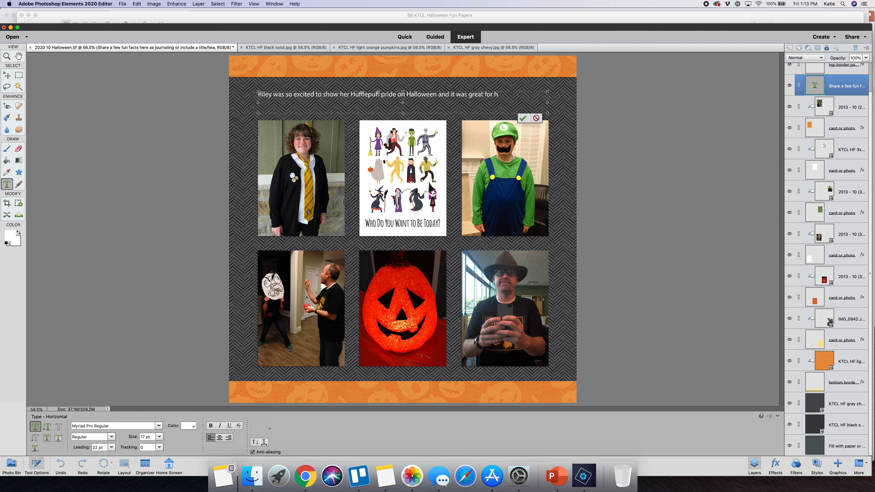
text(er to have a costum)
text(e that she could be)
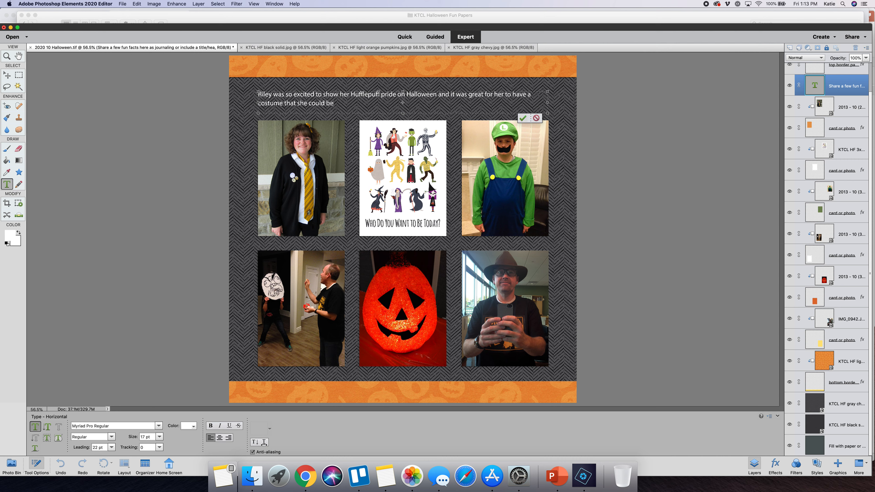
text( comfor)
text(table in at sh)
text(oo)
text(l. Alex)
- Continue the journaling with the boy being Luigi for about 10 minutes, start the man's costume note, and extend the text box downward
text( was lu)
text(uigi)
text(r abotu)
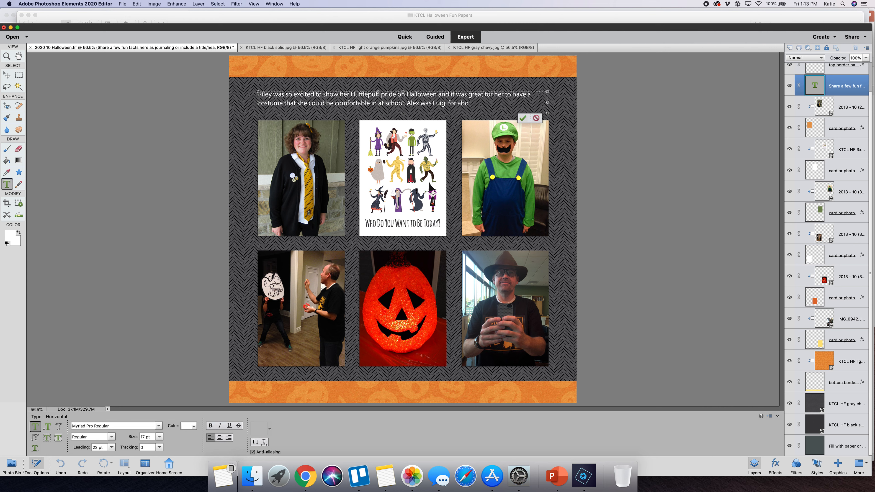
key(BackSpace)
key(BackSpace)
text(ut 10 minutes and Jeff)
drag(403, 113, 403, 128)
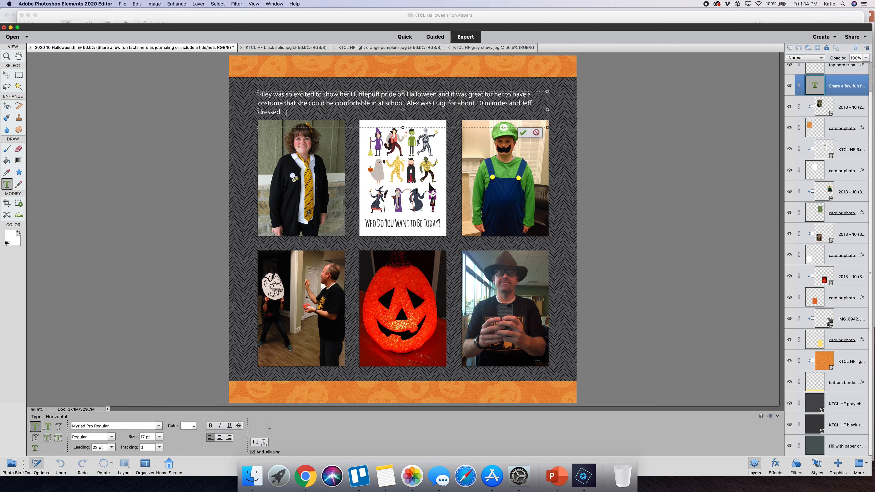
- Finish the journaling with "up as Adam from Mythbusters and won the costume contest at work. - Halloween 2013", tidy the spacing, and commit the text
text(p as Adam from Mythbusters and 2)
text(on)
key(BackSpace)
key(BackSpace)
key(BackSpace)
text(won)
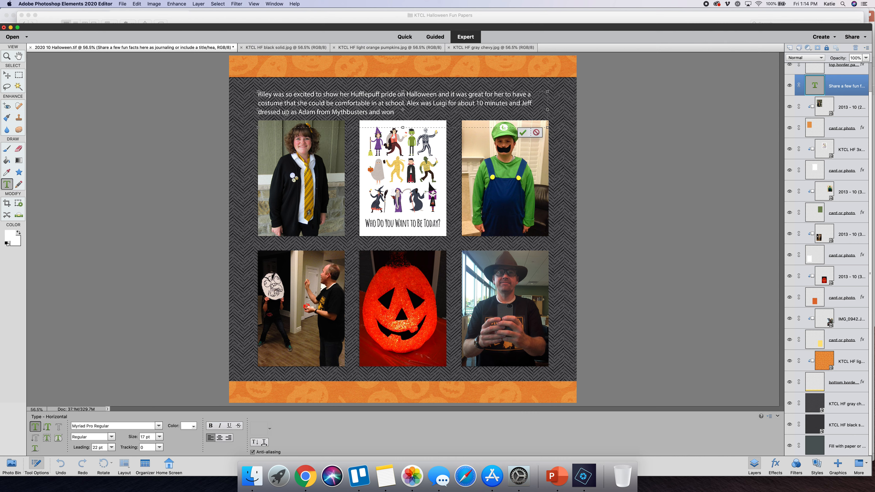
text( the costume contes)
text(t at work.  - Halloween 201)
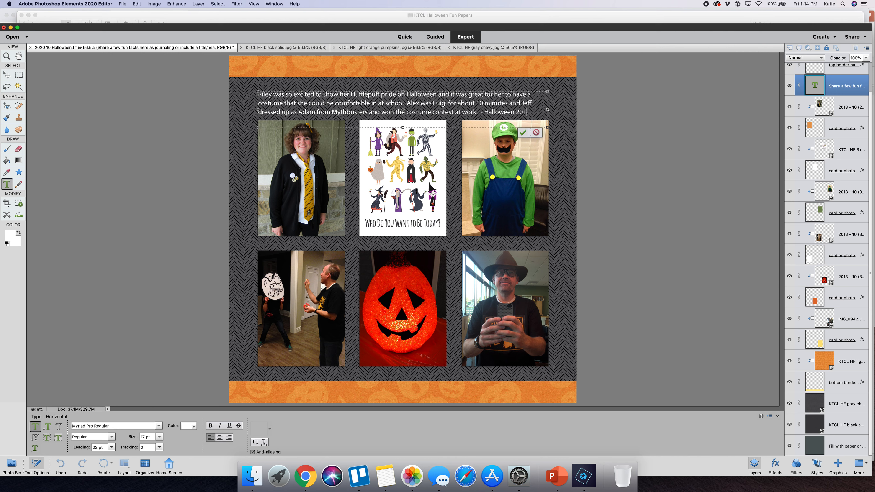
text(3)
click(477, 119)
key(Delete)
click(523, 132)
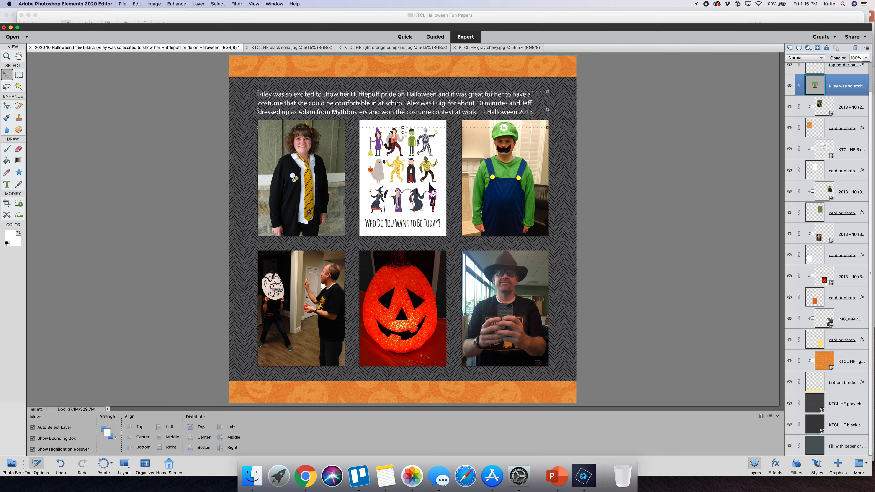
- Nudge the journaling text up away from the top photo row and slightly to the right
key(Up)
key(Up)
key(Up)
key(Up)
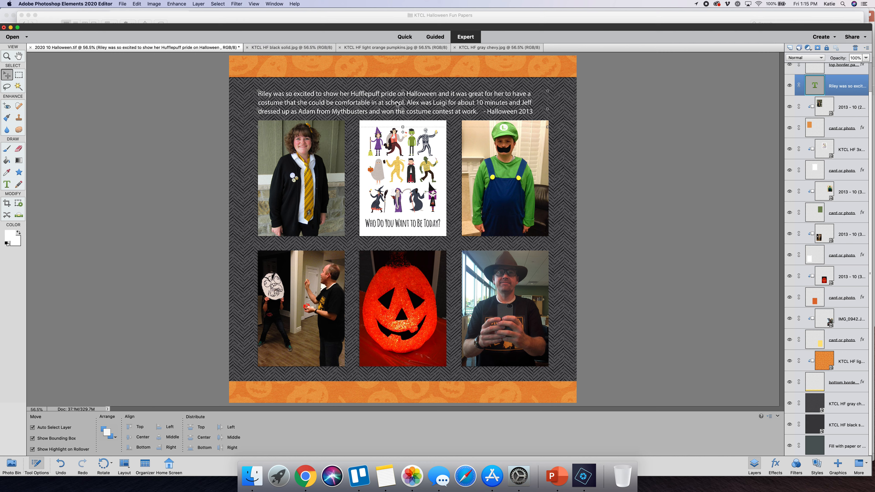
key(Up)
key(Up)
key(Up)
key(Up)
key(Up)
key(Up)
key(Up)
key(Up)
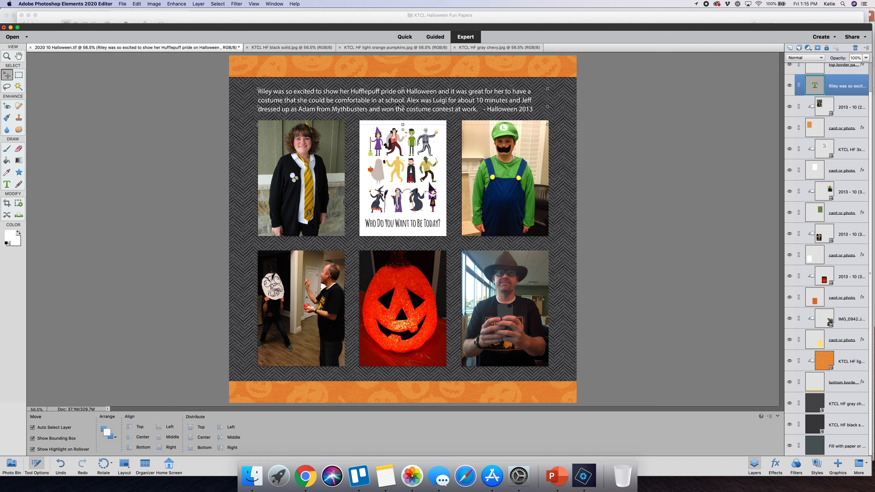
key(Right)
key(Right)
key(Right)
key(Right)
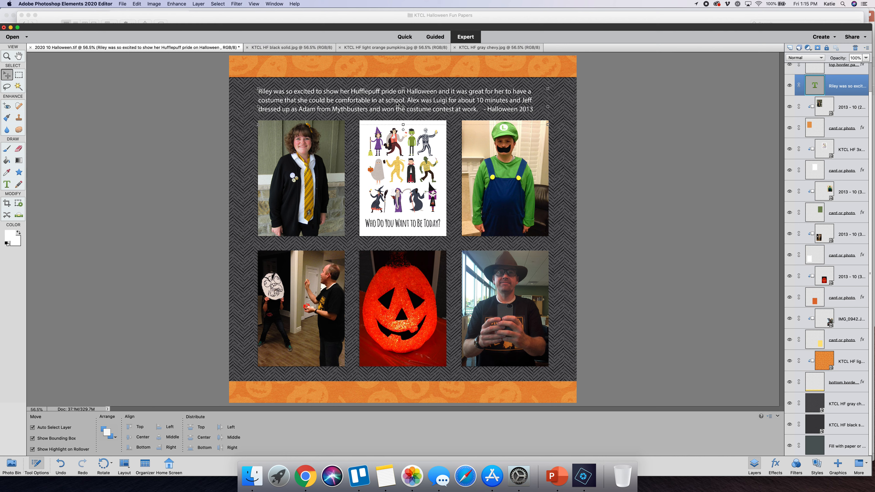
- Nudge the journaling text block further right so it sits centred above the top photo row
key(Right)
key(Right)
key(Right)
key(Right)
key(Right)
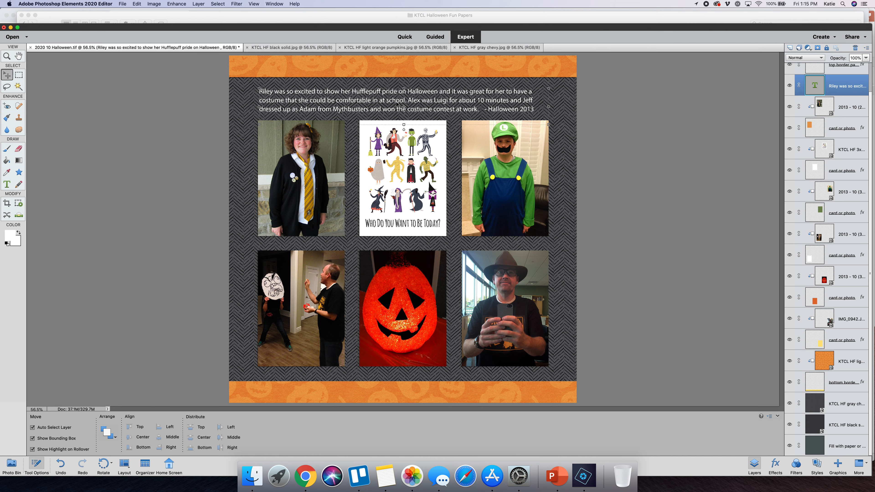
key(Right)
key(Right)
key(Right)
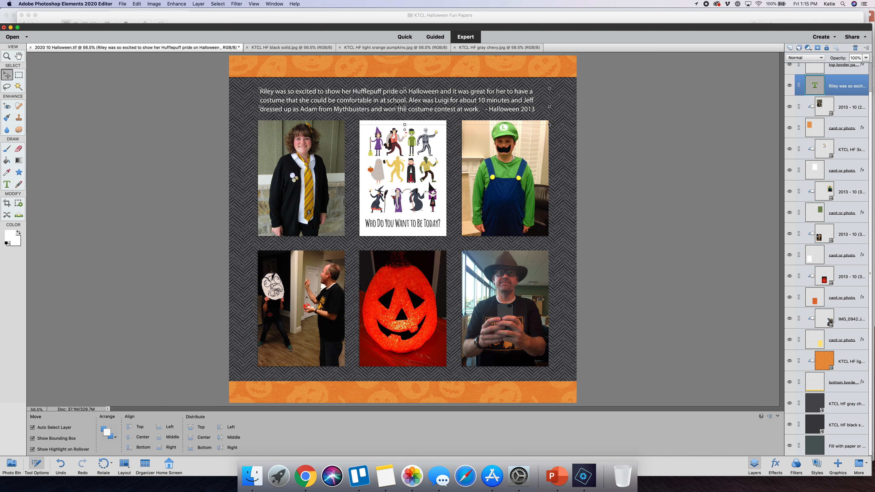
key(Right)
key(Right)
key(Right)
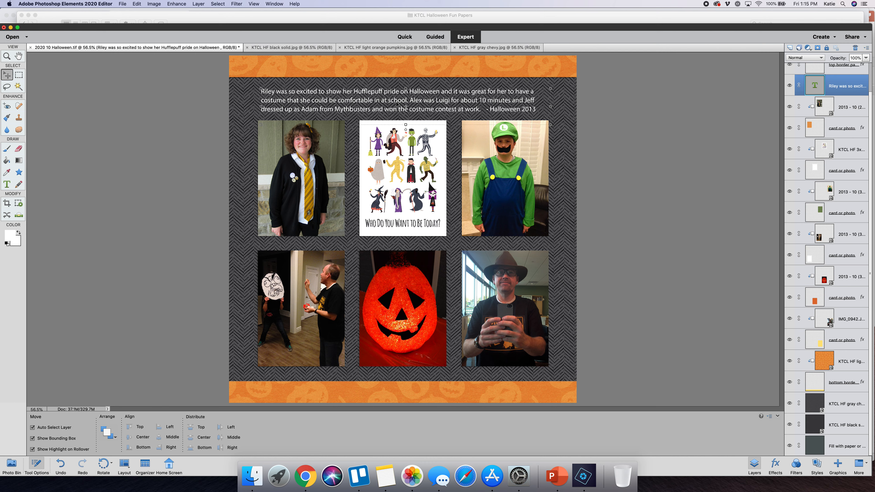
key(Right)
key(Right)
key(Right)
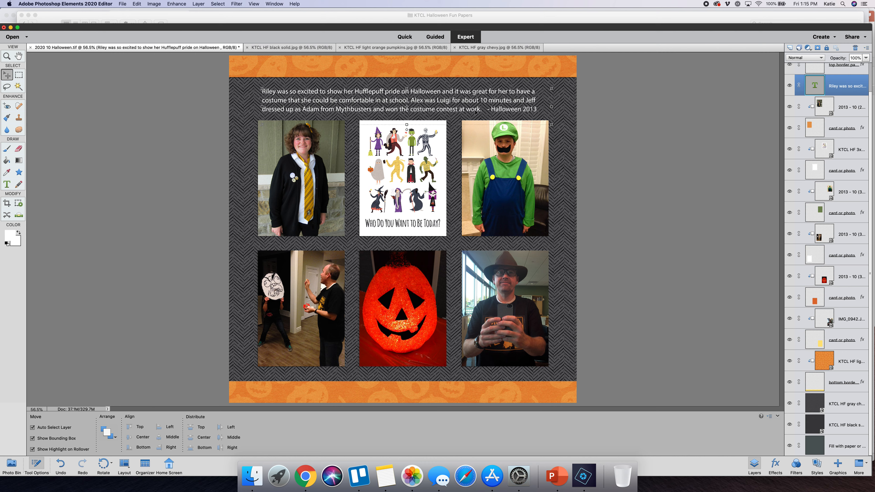
- Deselect the journaling text and save the changes to the layered project 2020 10 Halloween.tif
click(644, 198)
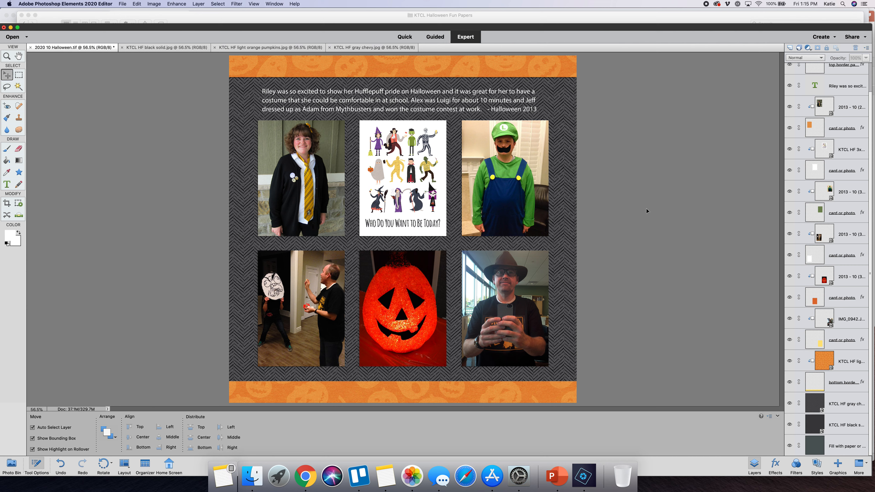
click(122, 4)
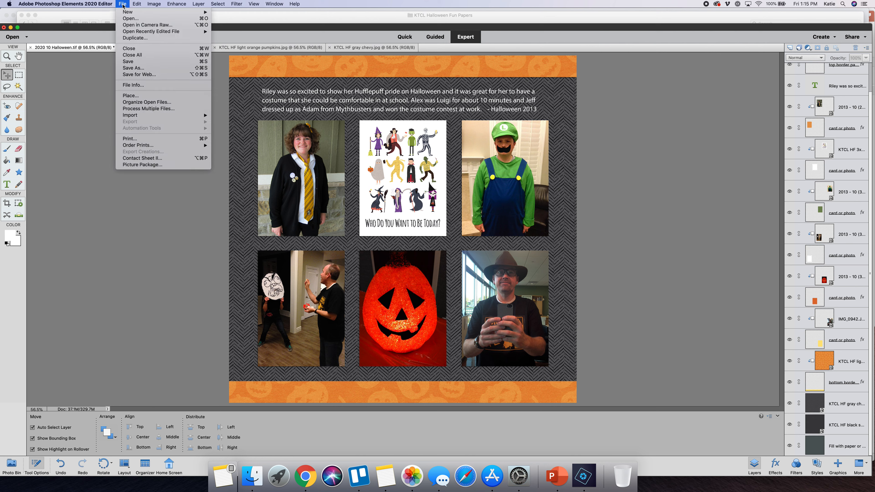
click(126, 61)
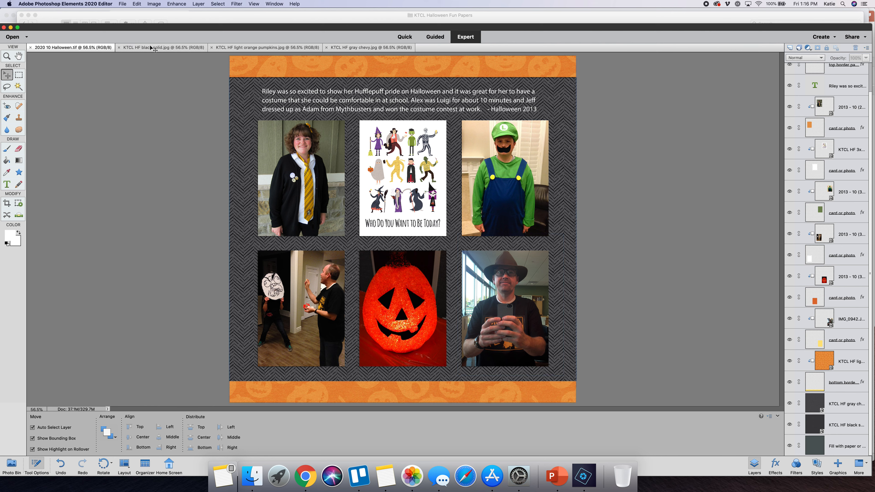
- Save a copy of the finished layout on the Desktop as 2020 10 Halloween.jpg in JPEG format at Maximum quality 12
click(121, 4)
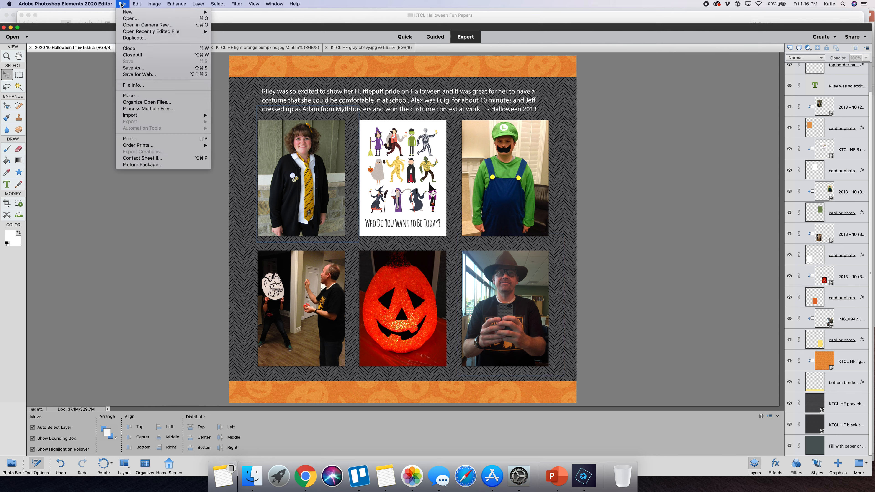
click(128, 68)
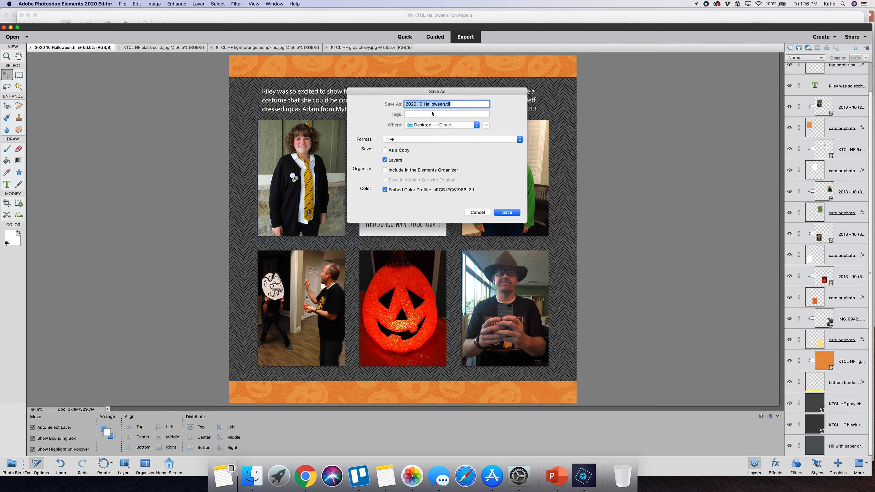
click(523, 140)
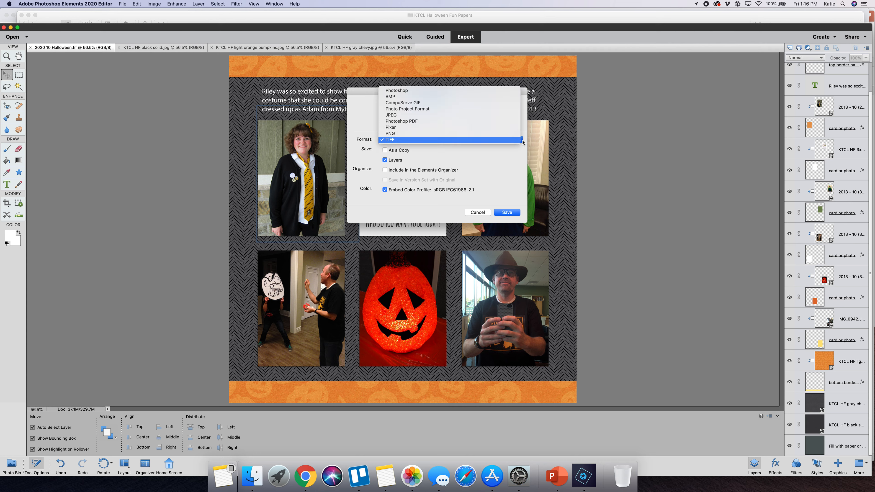
click(408, 118)
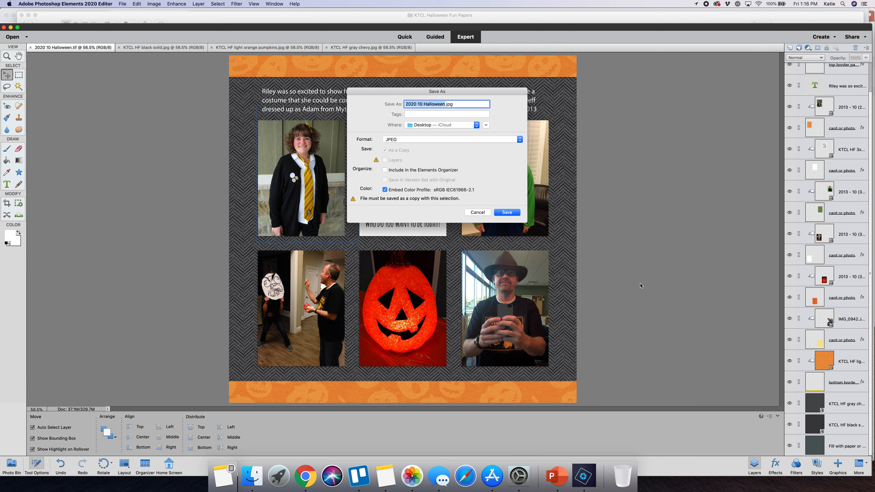
click(507, 212)
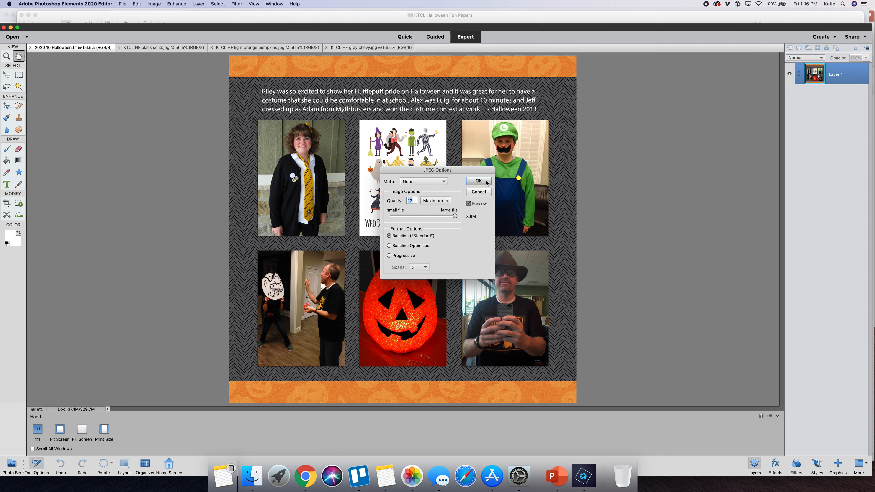
click(478, 181)
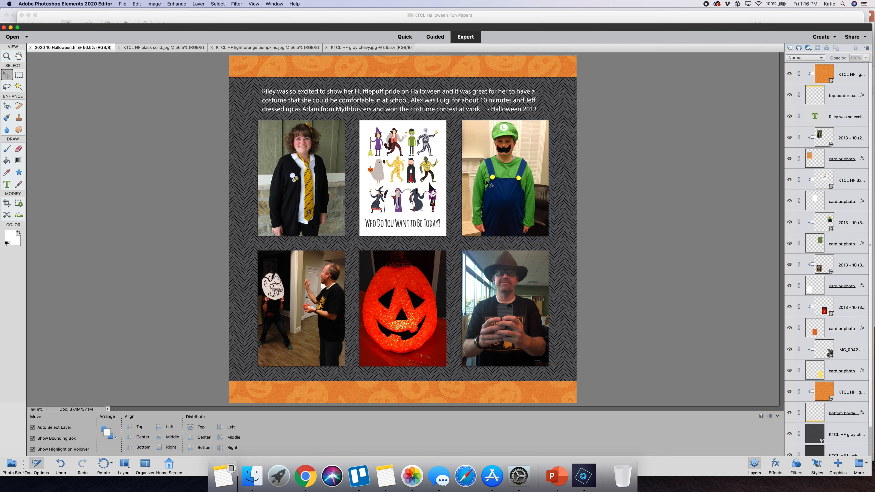
- Save the layout as a JPEG again, replacing the existing 2020 10 Halloween.jpg on the Desktop and keeping quality at 12, Maximum
click(122, 4)
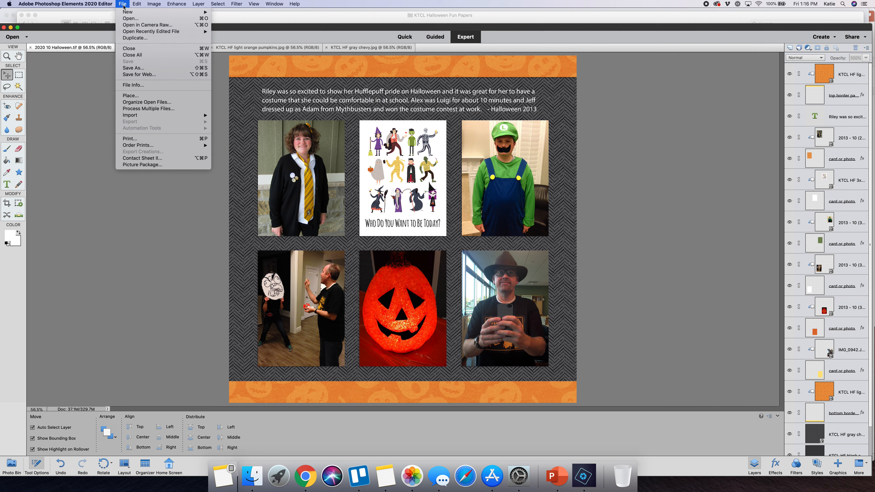
click(147, 69)
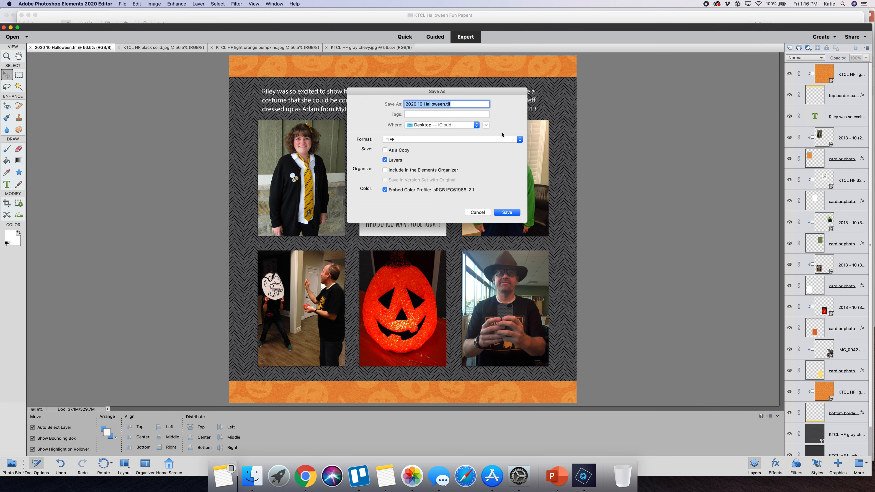
click(520, 139)
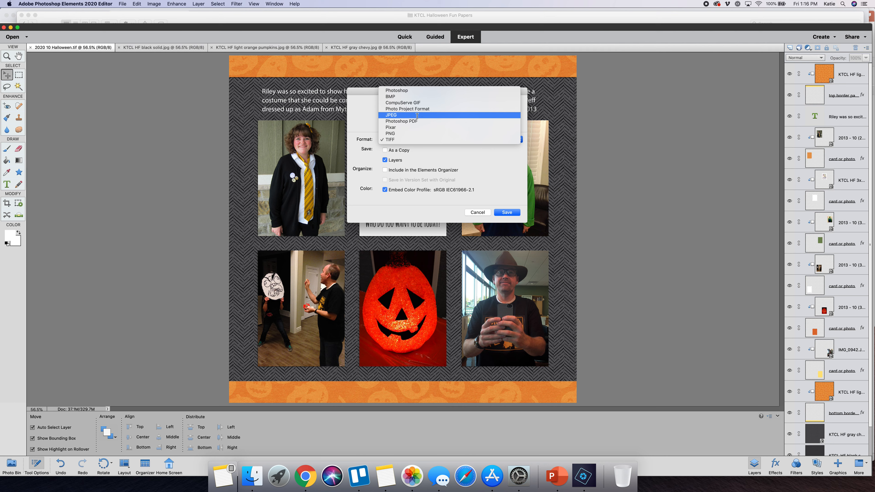
click(418, 116)
click(513, 214)
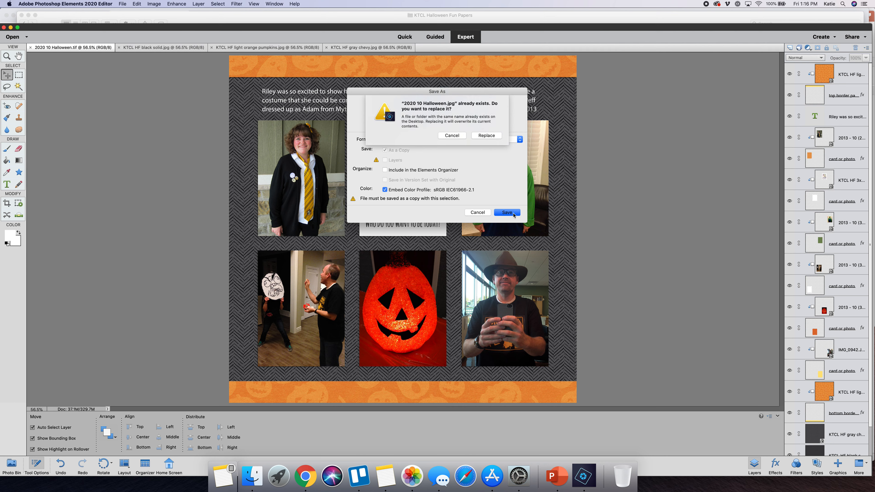
click(496, 137)
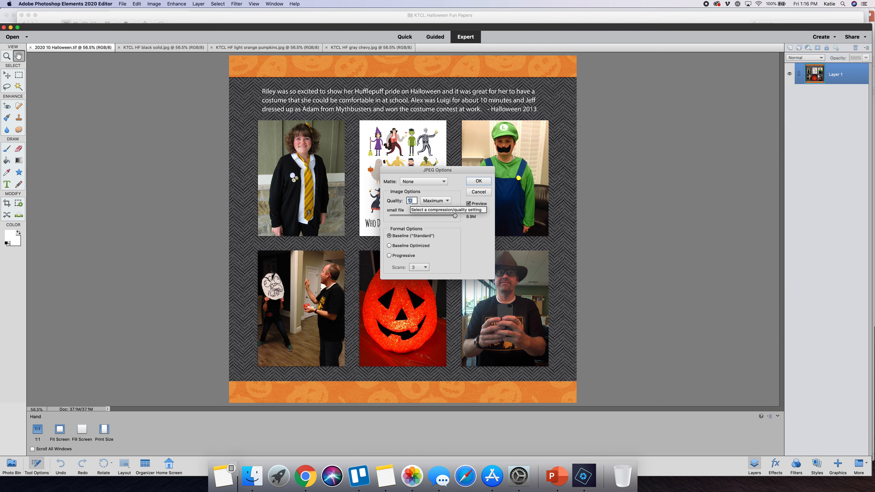
click(455, 217)
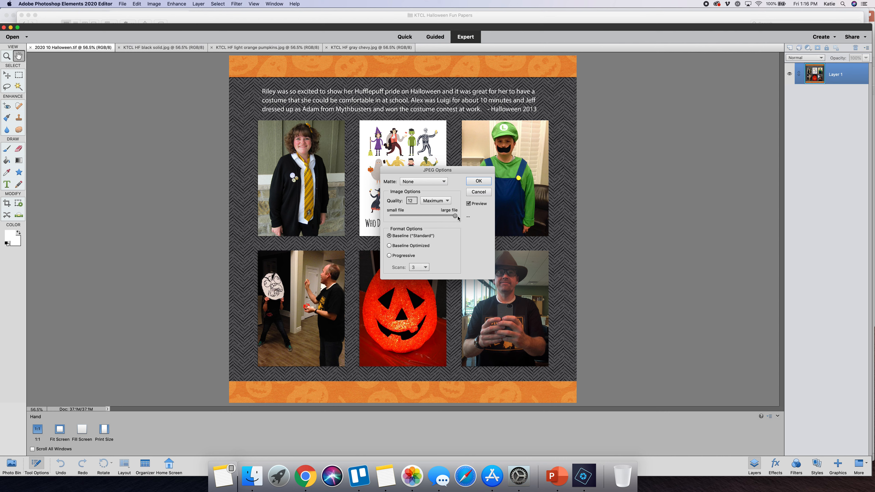
click(475, 181)
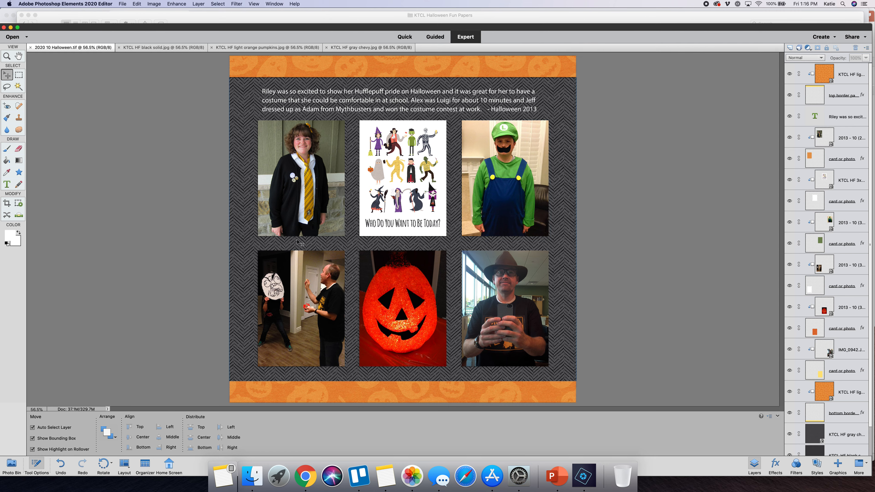
- Switch to Finder and view the Desktop folder to check the saved TIF and JPG layout files
click(250, 486)
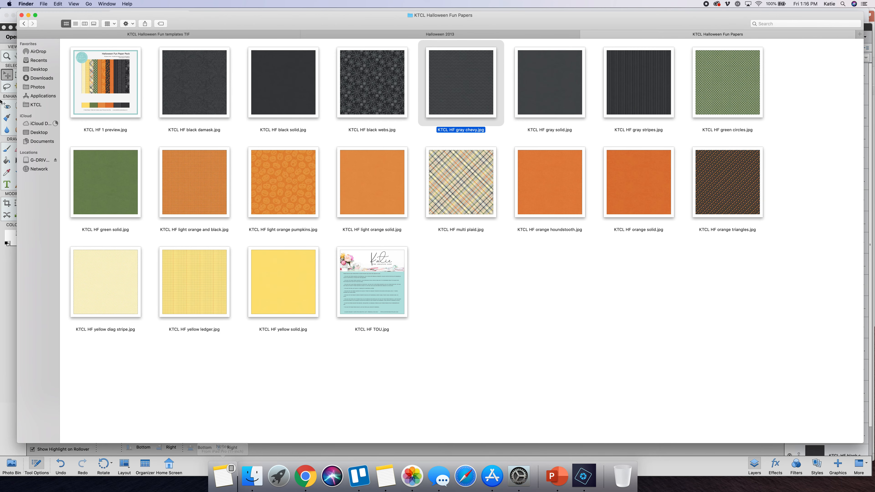
click(43, 70)
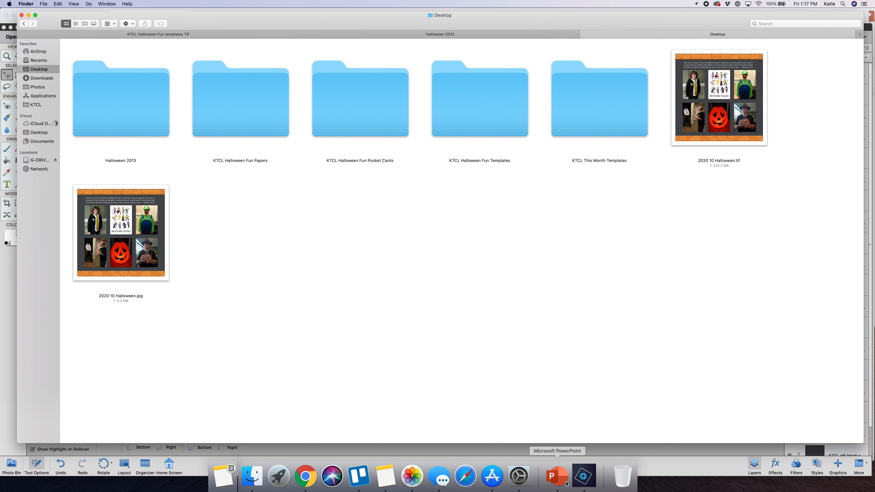
- Switch to the "Using a template" presentation in PowerPoint and select slide 10, "Now you know:"
click(557, 482)
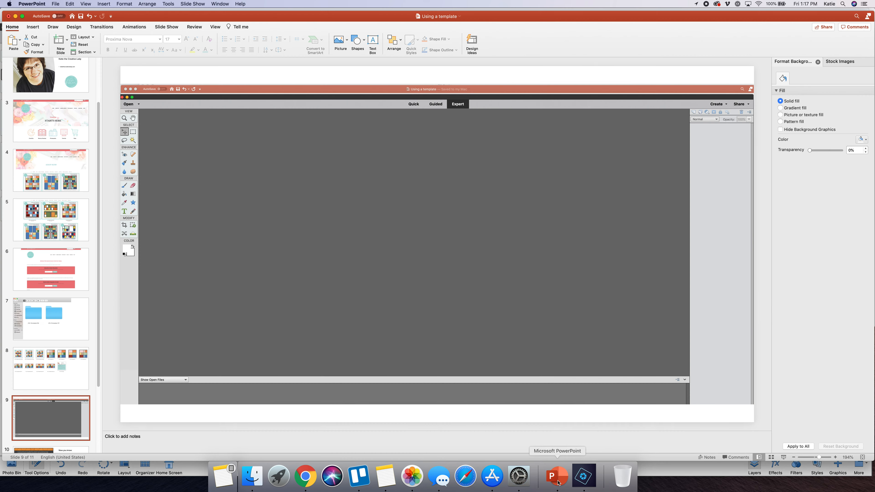
scroll(62, 373, down, 3)
click(51, 416)
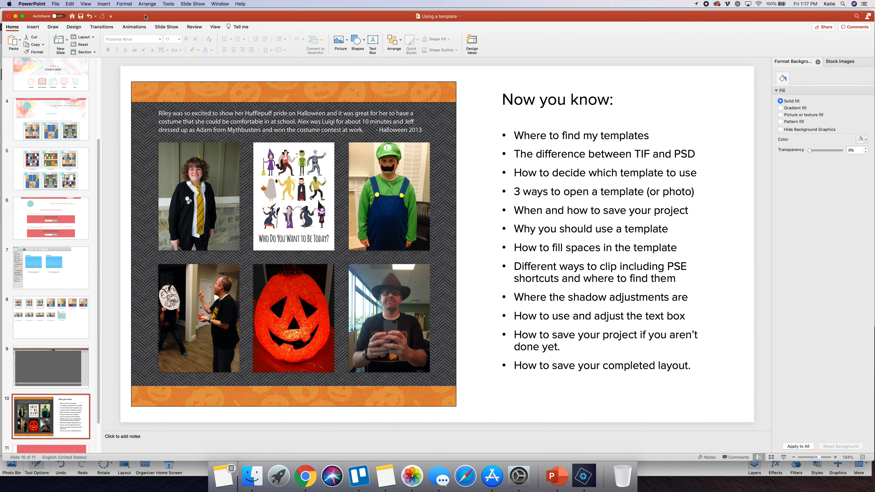
click(193, 4)
click(202, 13)
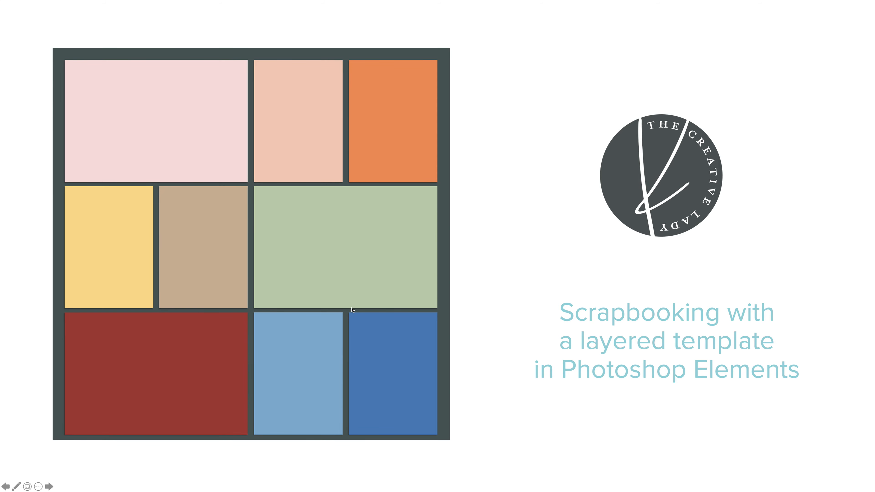
key(Escape)
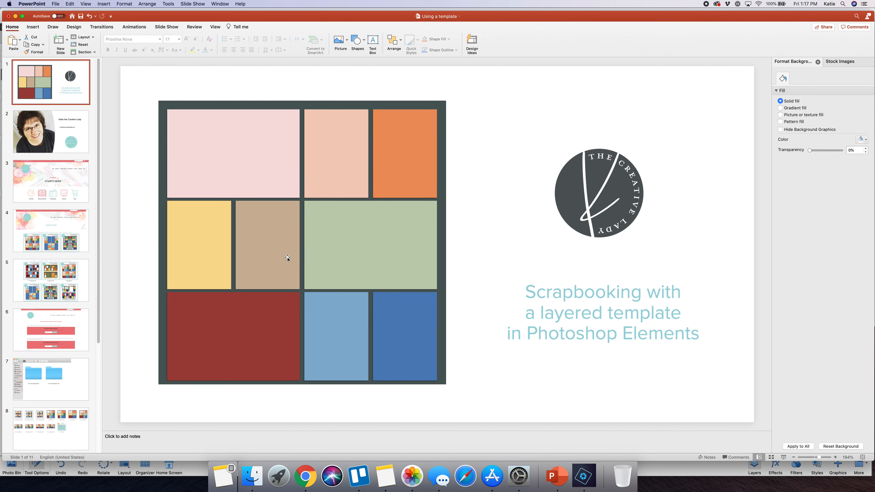
- Reselect slide 10, "Now you know:", and start the slide show from that slide
scroll(96, 343, down, 2)
scroll(96, 344, down, 3)
click(51, 377)
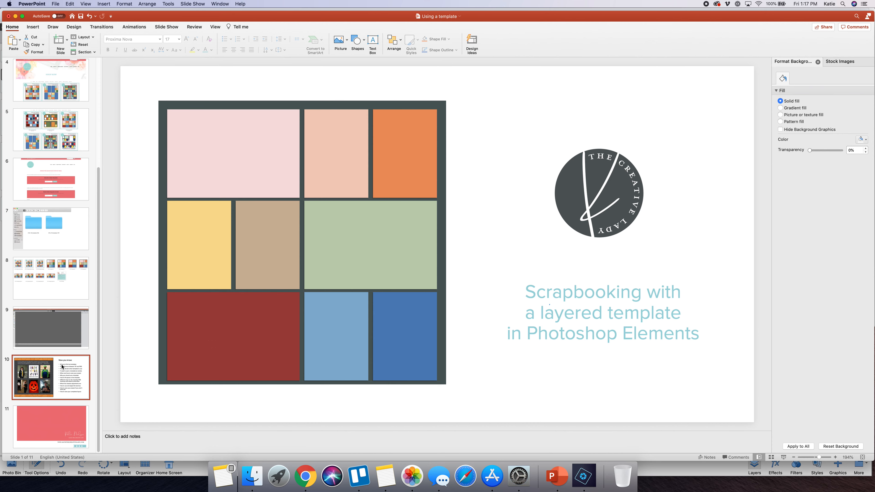
click(193, 4)
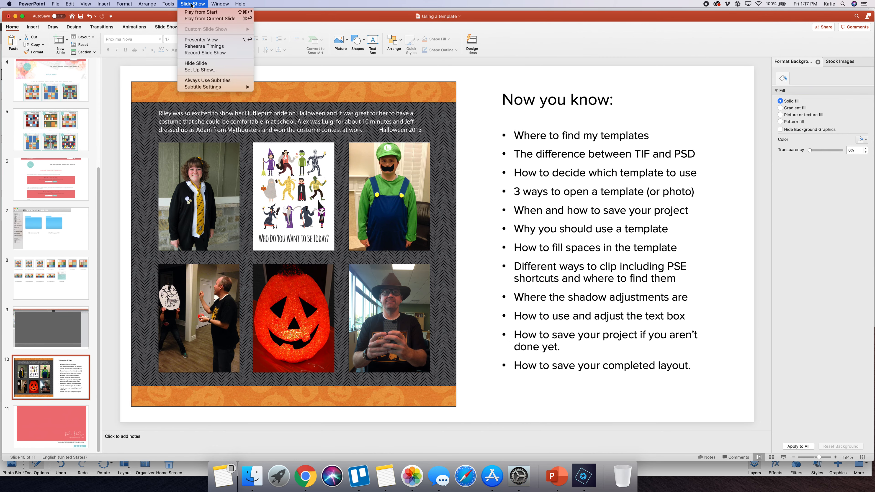